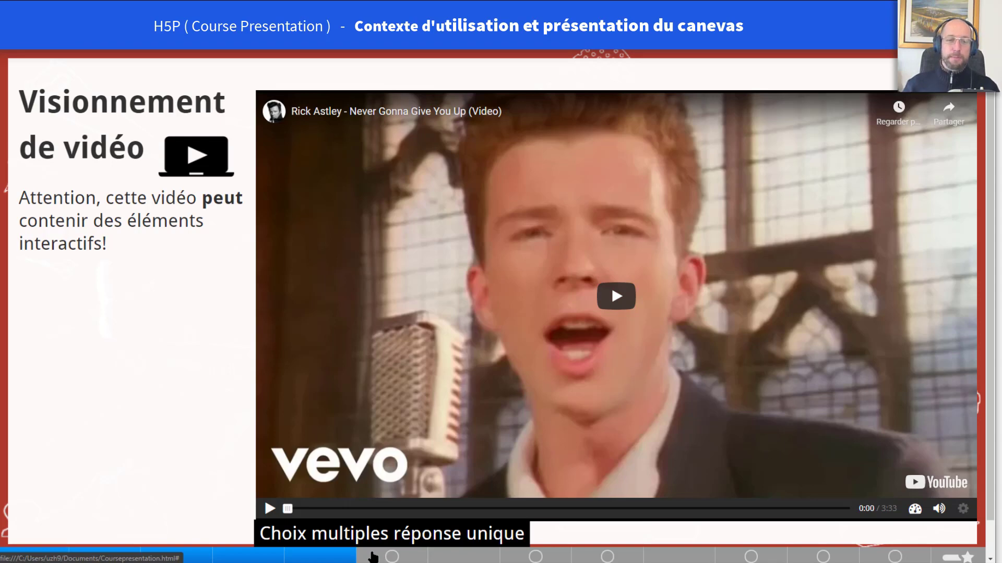
Browse the template's activity slides, from the single-answer question through multiple answers, true or false, fill in the blanks and drag the terms
{"action": "left_click", "coordinate": [373, 558]}
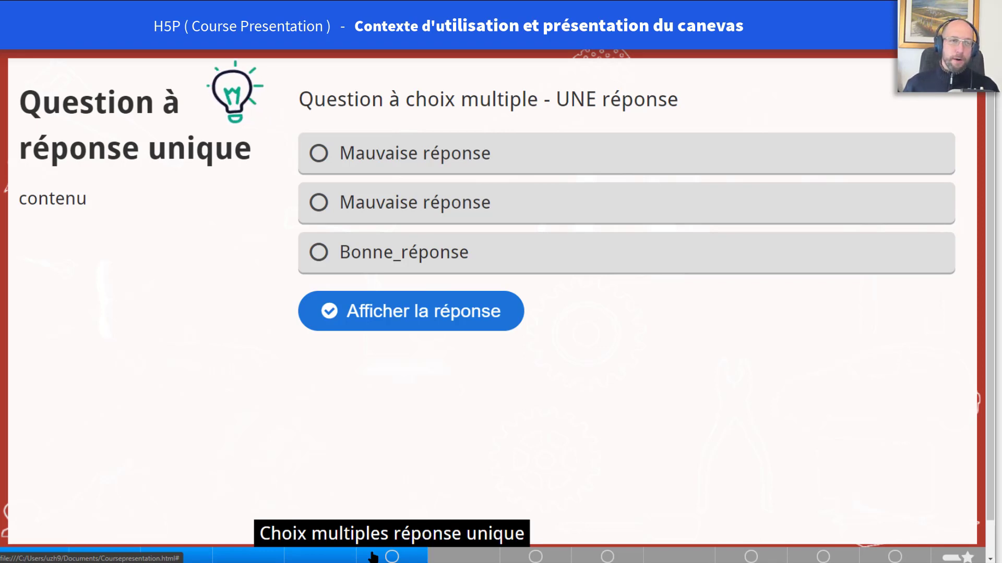
{"action": "left_click", "coordinate": [459, 557]}
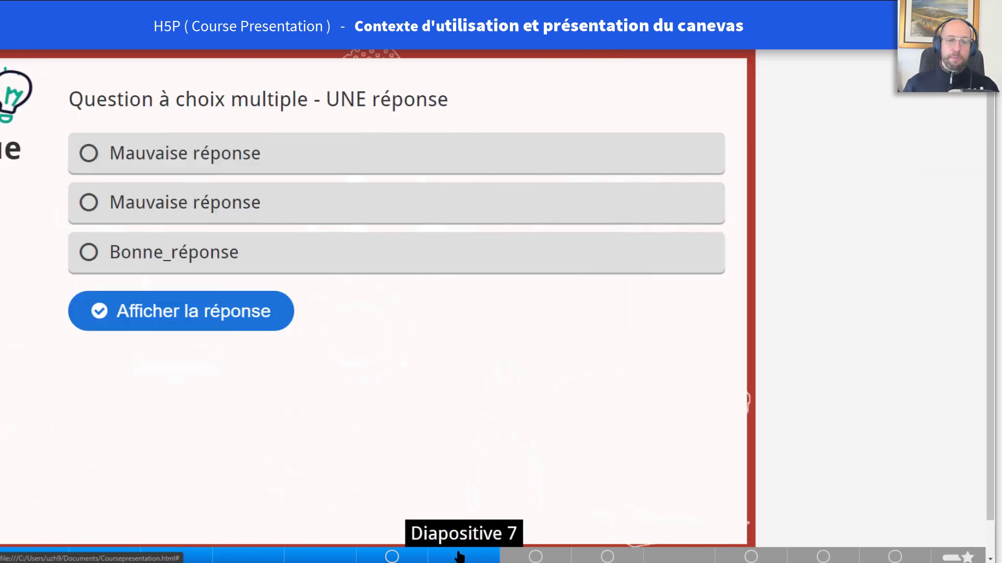
{"action": "left_click", "coordinate": [513, 558]}
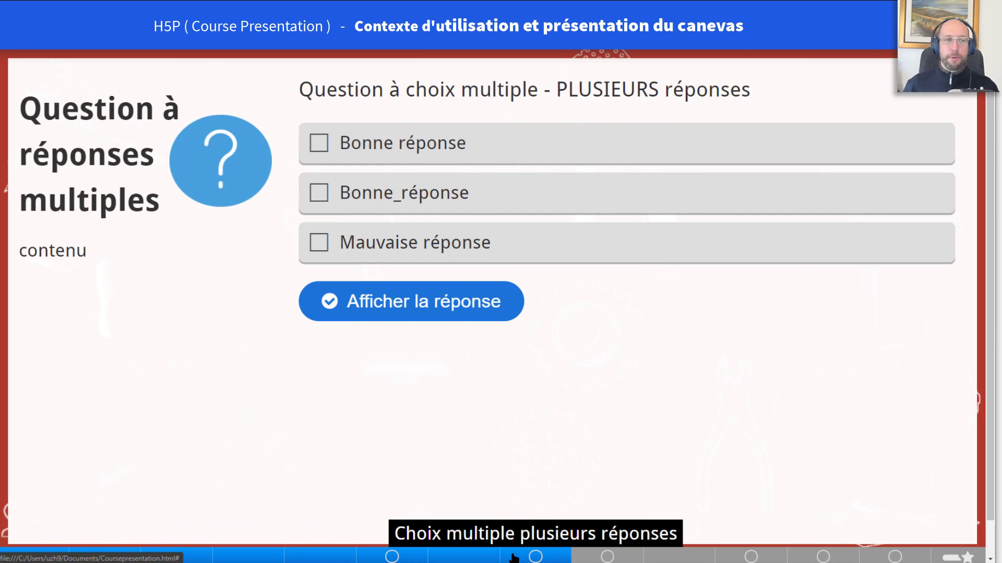
{"action": "left_click", "coordinate": [604, 557]}
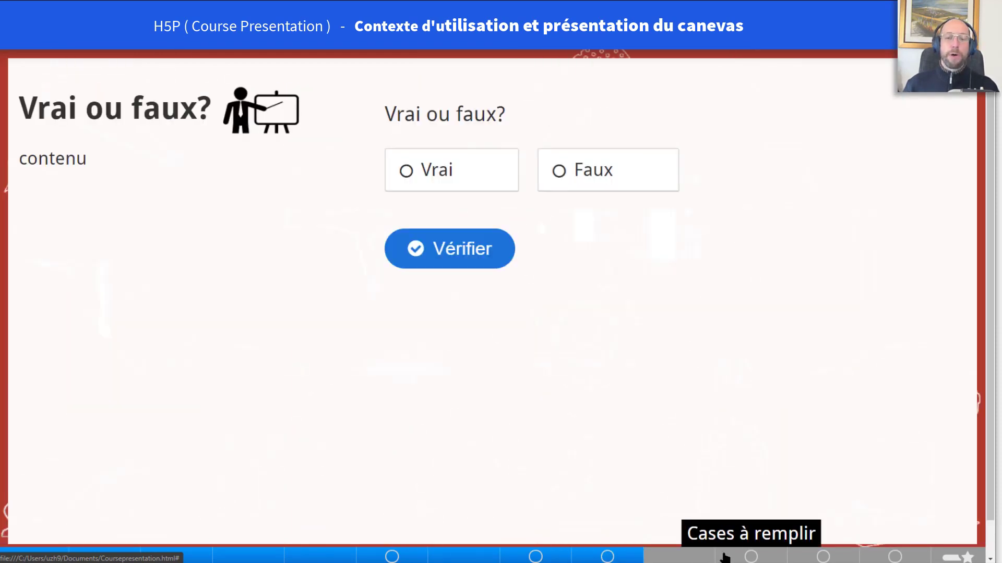
{"action": "left_click", "coordinate": [724, 558]}
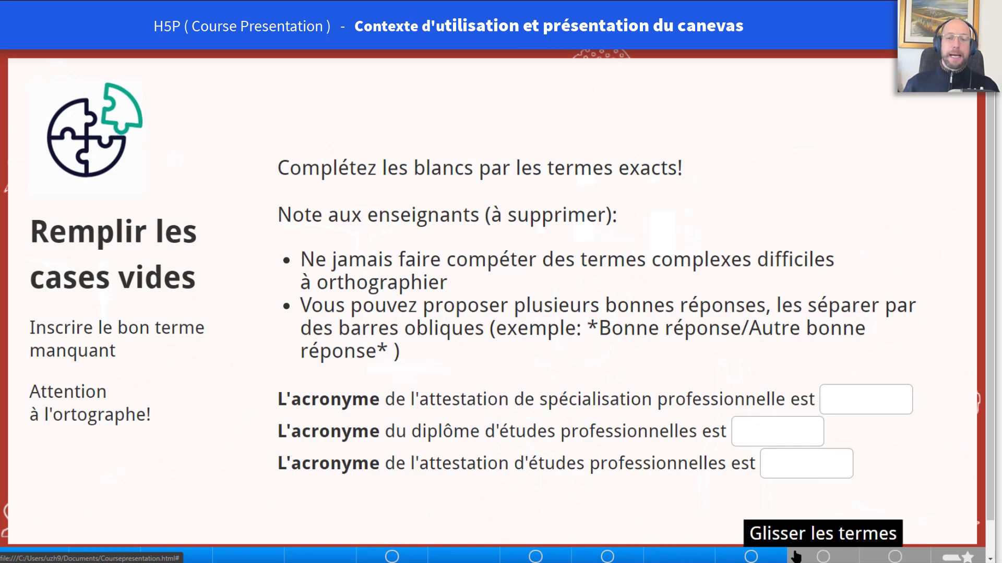
{"action": "left_click", "coordinate": [823, 557]}
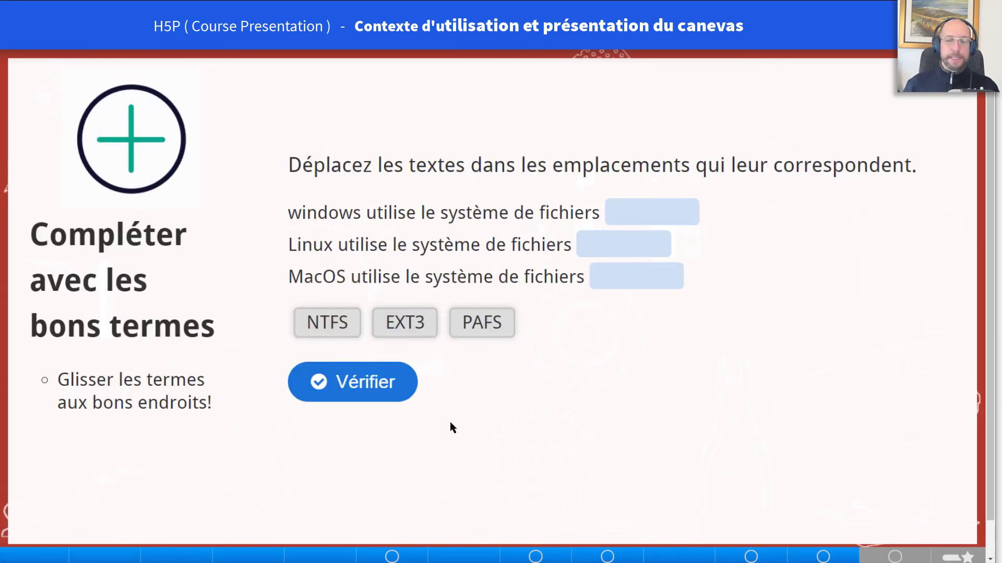
{"action": "left_click", "coordinate": [892, 557]}
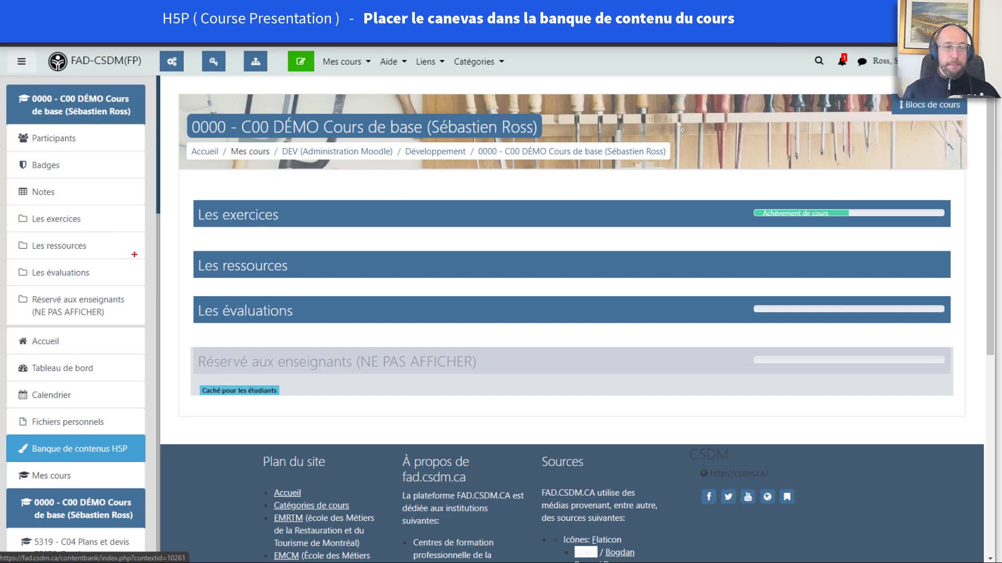
{"action": "left_click_drag", "start_coordinate": [195, 409], "coordinate": [1, 484]}
{"action": "mouse_move", "coordinate": [46, 56]}
{"action": "left_mouse_down"}
{"action": "mouse_move", "coordinate": [1, 53]}
{"action": "mouse_move", "coordinate": [63, 79]}
{"action": "mouse_move", "coordinate": [62, 58]}
{"action": "mouse_move", "coordinate": [78, 418]}
{"action": "left_mouse_up"}
{"action": "left_click_drag", "start_coordinate": [62, 422], "coordinate": [95, 411]}
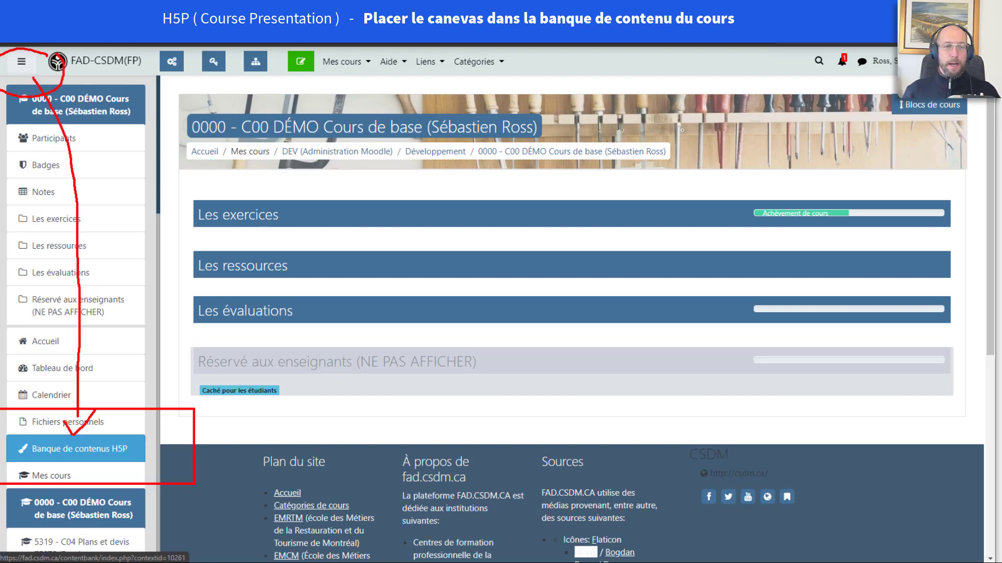
{"action": "key", "text": "Escape"}
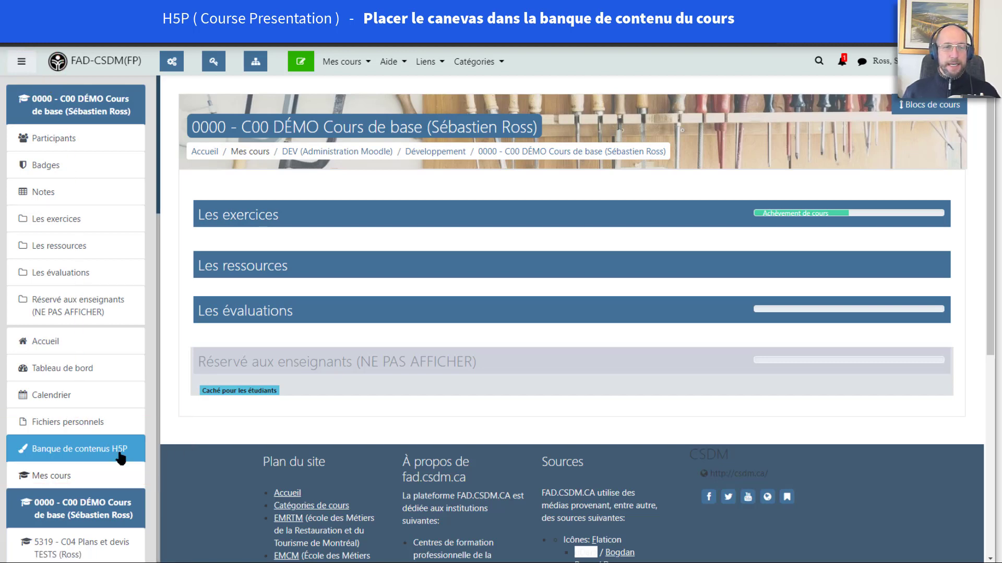
Open the demo course's H5P content bank and list the content types that can be added, down to Course Presentation
{"action": "left_click", "coordinate": [92, 453]}
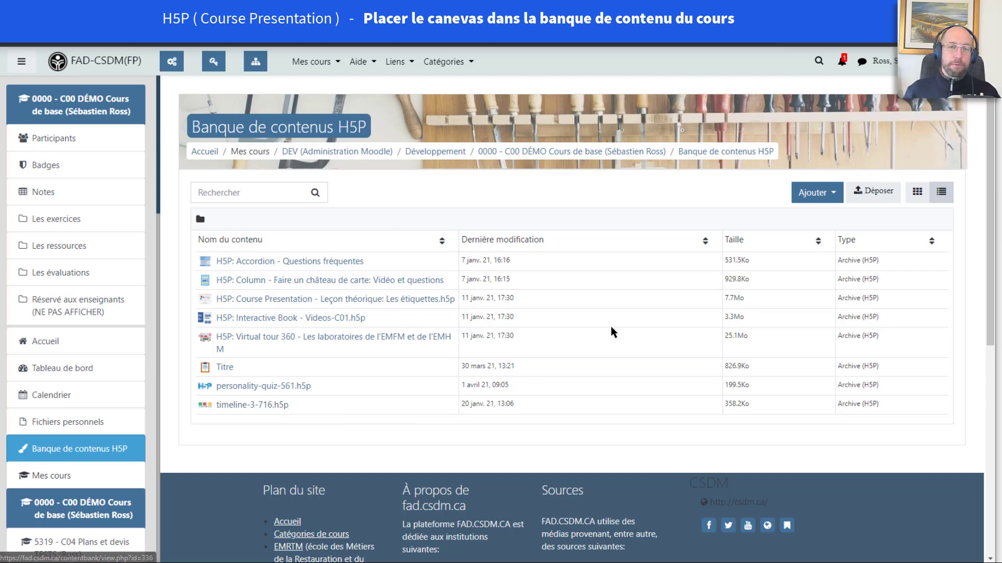
{"action": "left_click", "coordinate": [816, 193]}
{"action": "scroll", "coordinate": [798, 256], "scroll_direction": "down", "scroll_amount": 3}
{"action": "scroll", "coordinate": [798, 257], "scroll_direction": "down", "scroll_amount": 2}
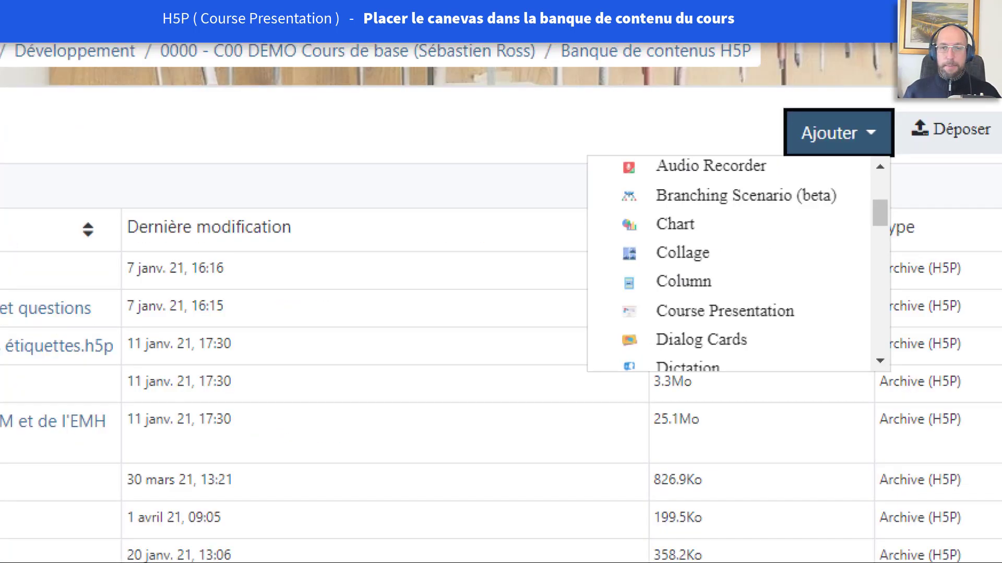
{"action": "left_click_drag", "start_coordinate": [694, 272], "coordinate": [752, 284]}
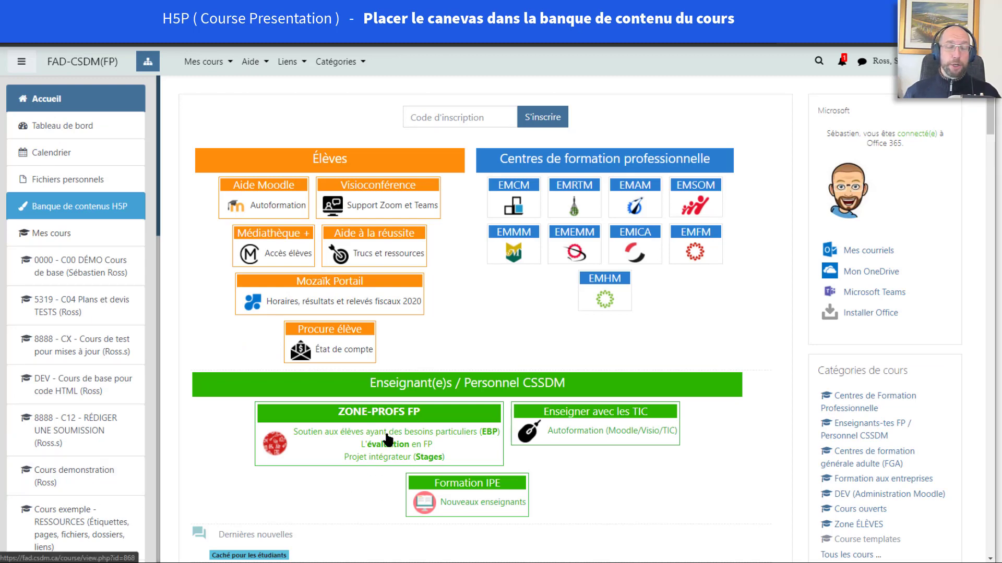
Go through ZONE-PROFS FP to the H5P section of Enseigner avec les TIC and expand H5P - Course Présentation
{"action": "left_click", "coordinate": [388, 440]}
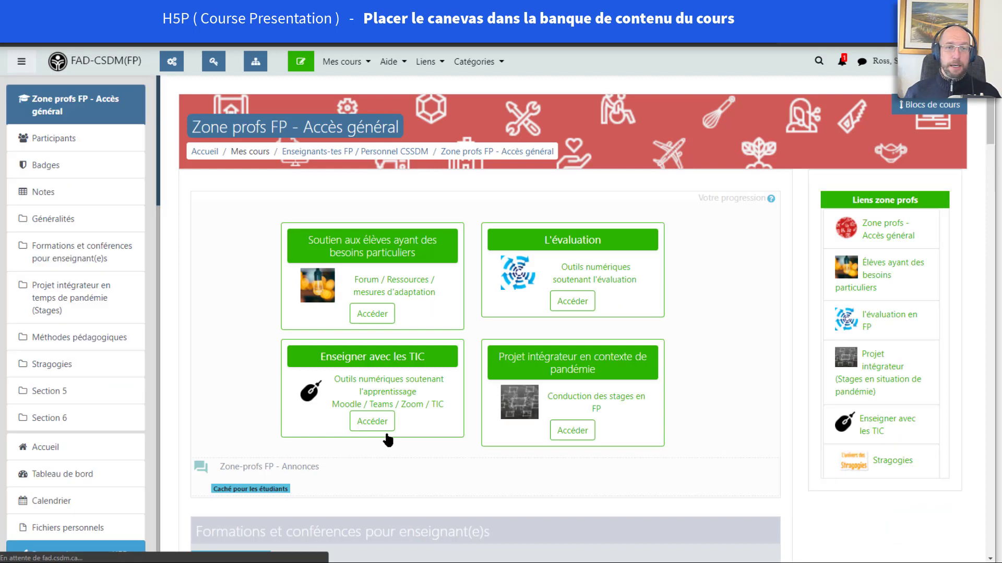
{"action": "left_click", "coordinate": [365, 423]}
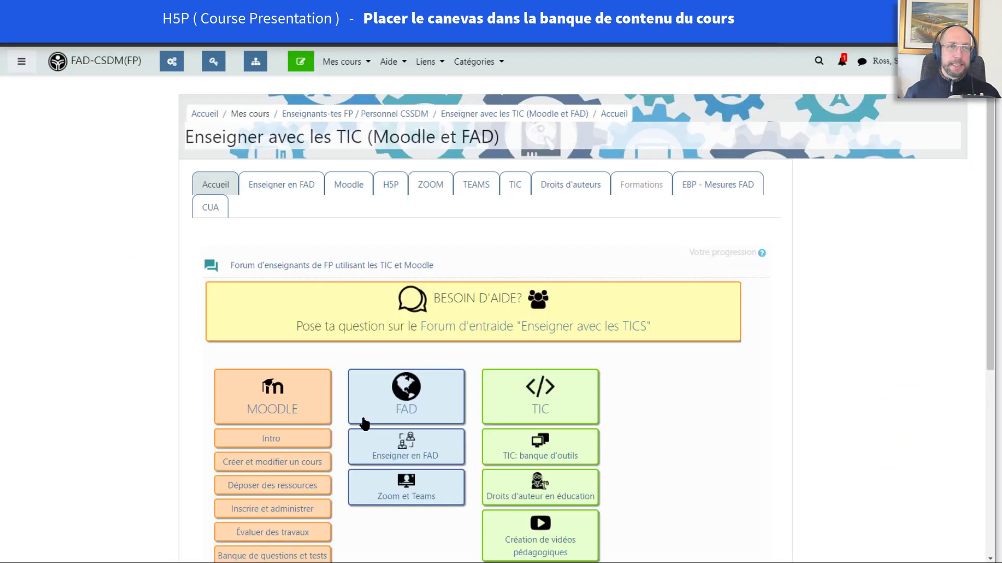
{"action": "left_click", "coordinate": [395, 189]}
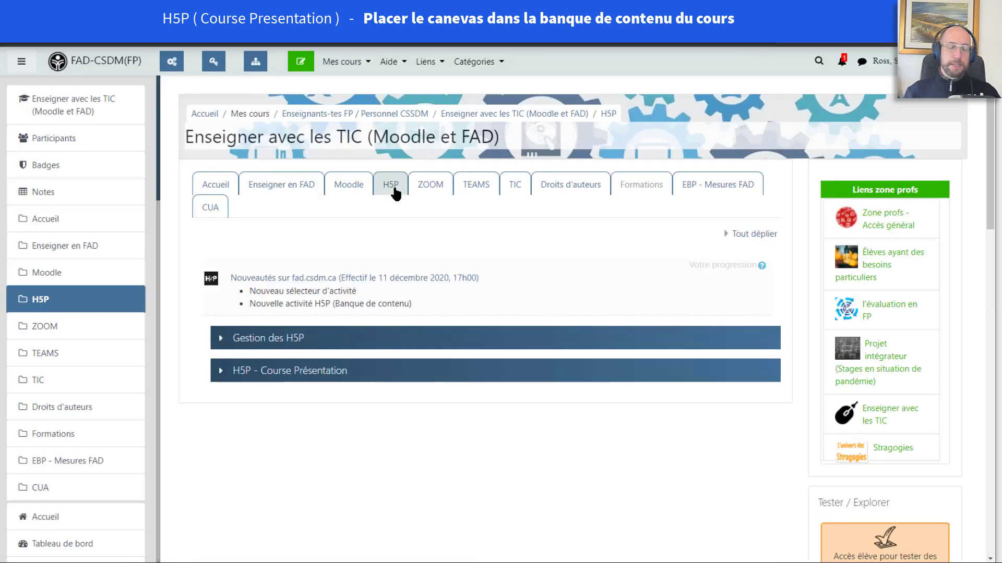
{"action": "left_click", "coordinate": [250, 372]}
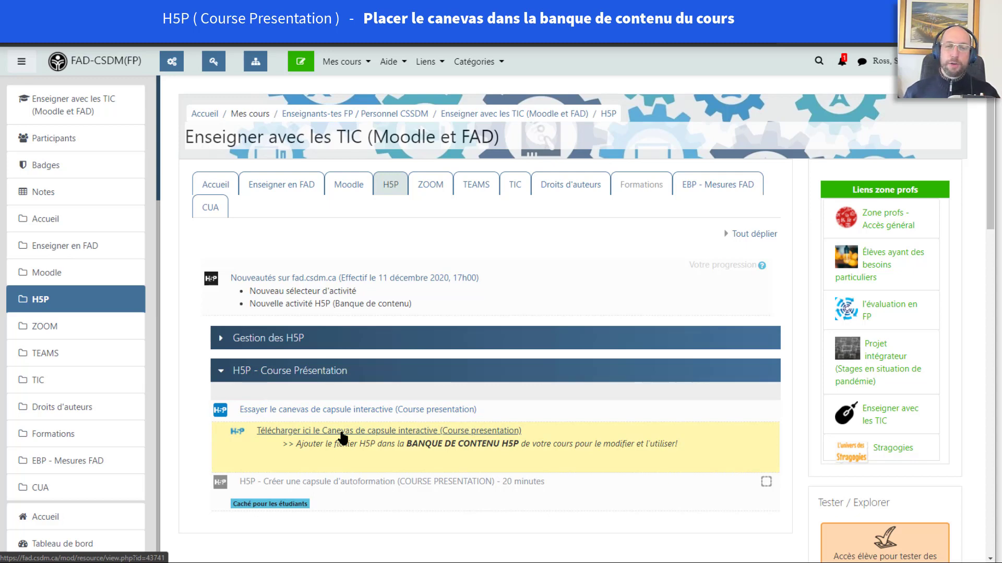
Download the Canevas de capsule interactive (Course presentation) file and save it to the computer
{"action": "left_click", "coordinate": [342, 434]}
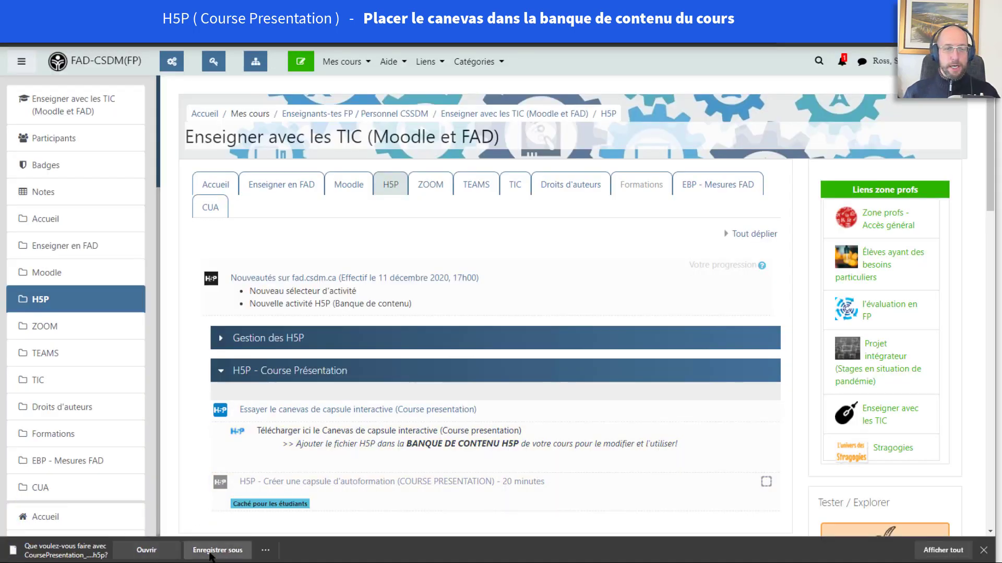
{"action": "left_click", "coordinate": [266, 551]}
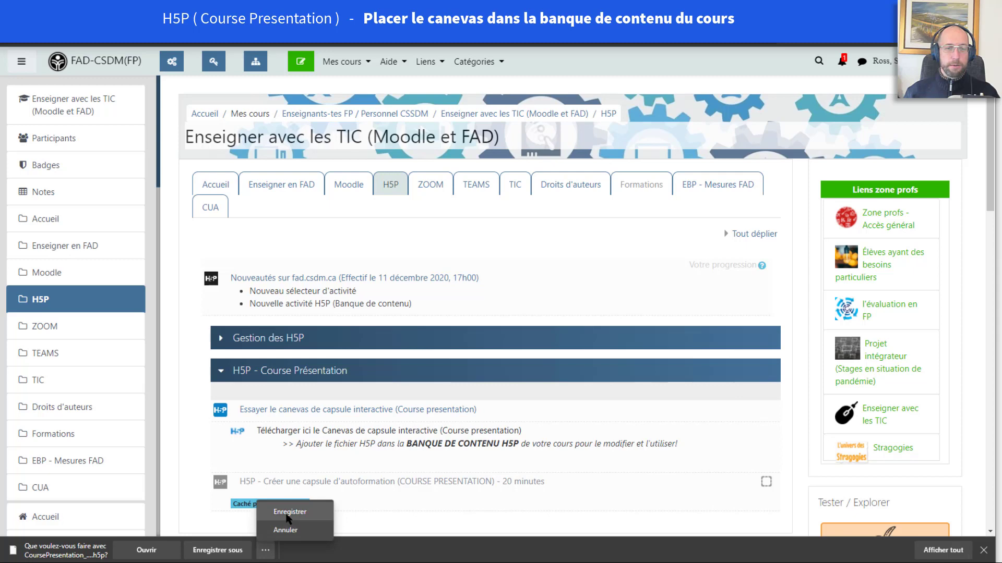
{"action": "left_click", "coordinate": [302, 510]}
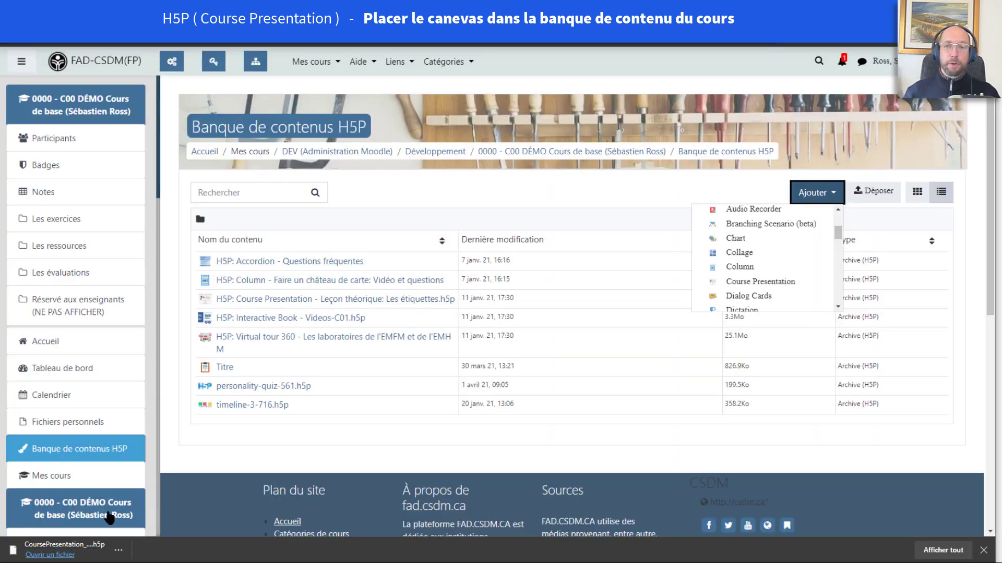
Return to the demo course's H5P content bank and open its form for uploading content
{"action": "left_click", "coordinate": [788, 201]}
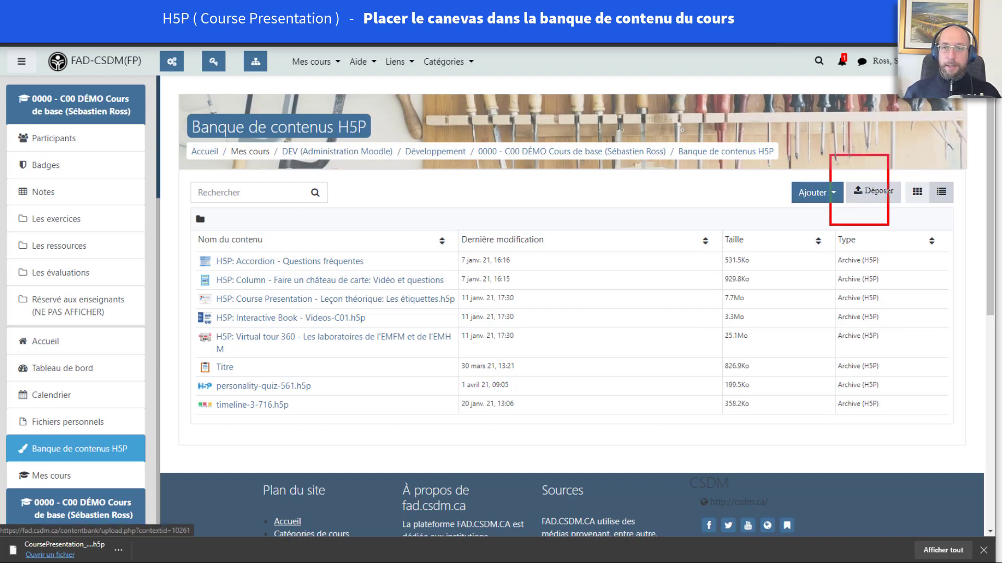
{"action": "left_click", "coordinate": [883, 204]}
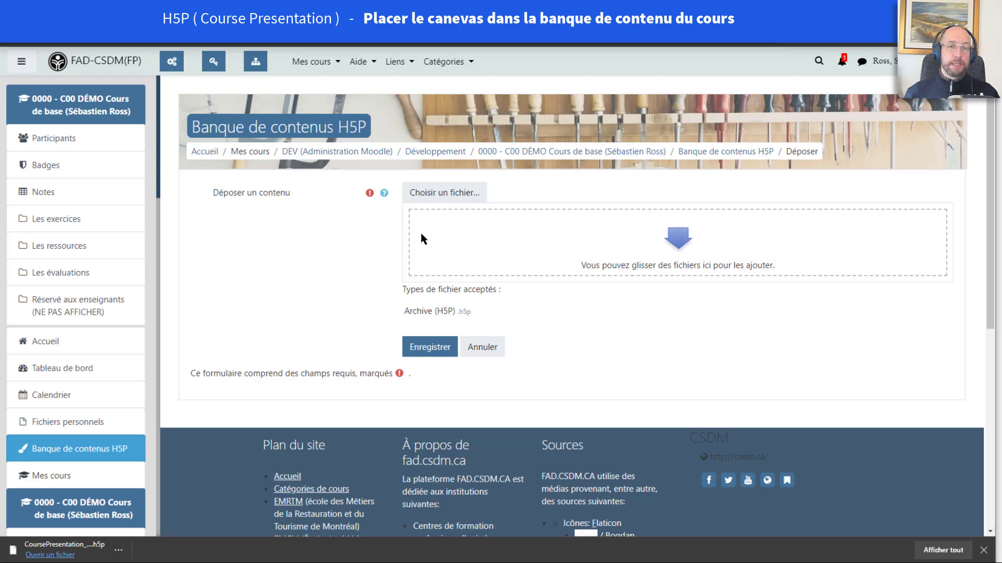
{"action": "left_click", "coordinate": [443, 198]}
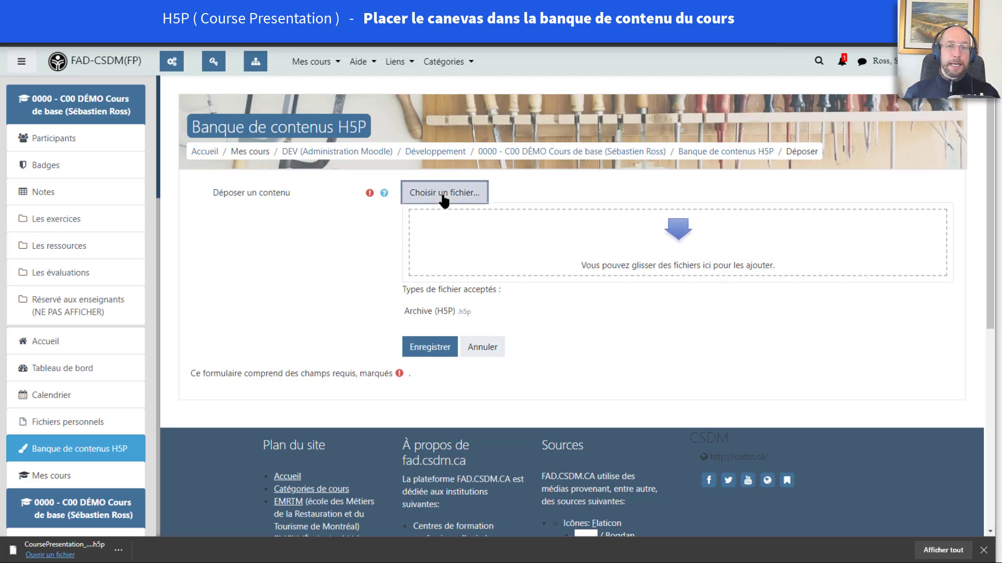
{"action": "left_click", "coordinate": [306, 286]}
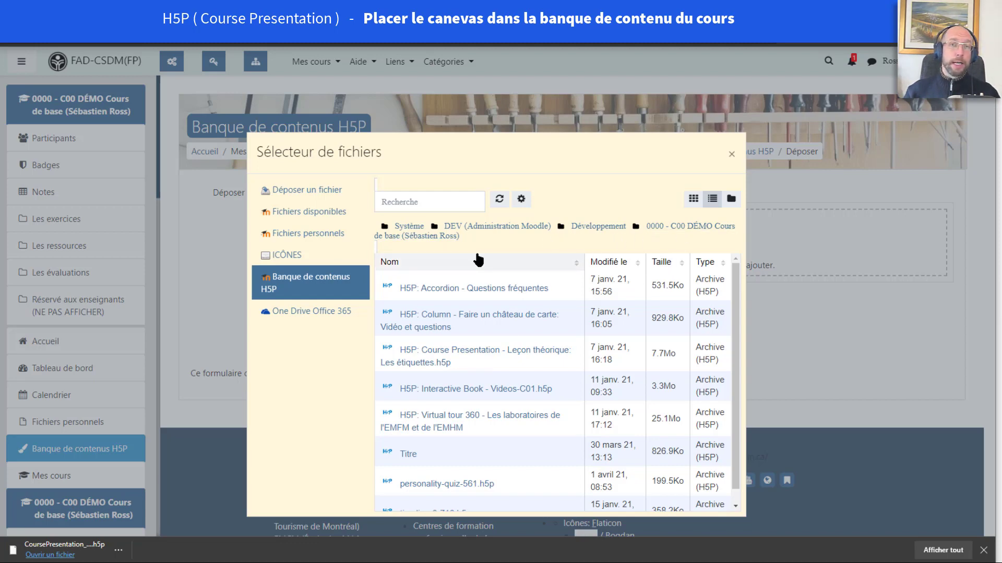
{"action": "left_click", "coordinate": [733, 155]}
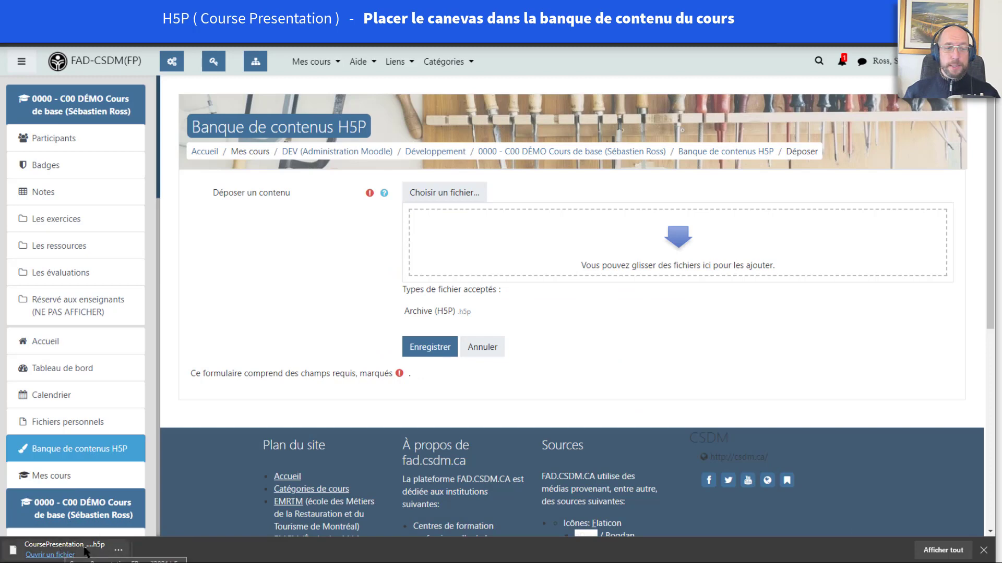
Add the downloaded CoursePresentation_FP_avril2021.h5p file to the upload form and save it in the content bank
{"action": "left_click_drag", "start_coordinate": [137, 485], "coordinate": [511, 251]}
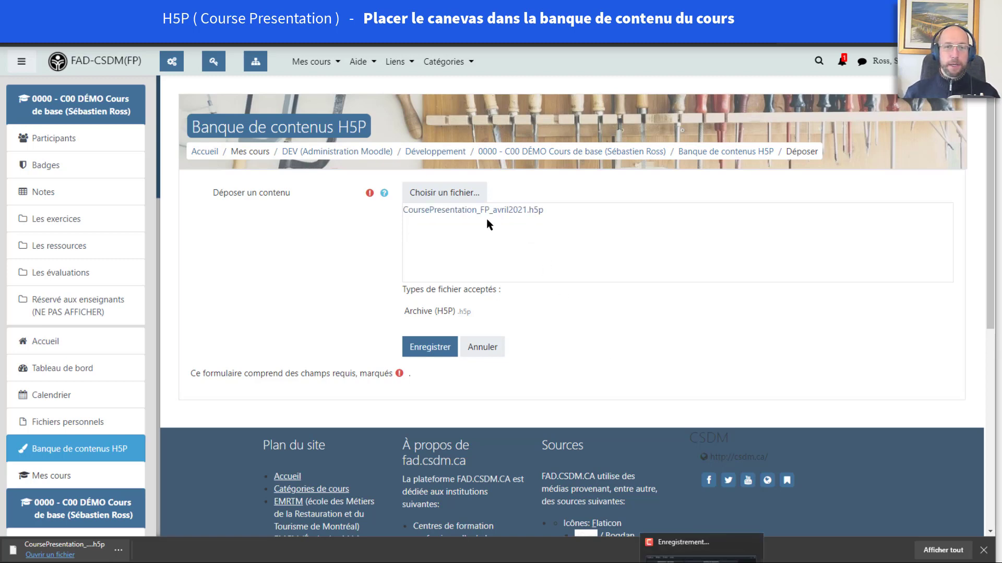
{"action": "left_click", "coordinate": [430, 347]}
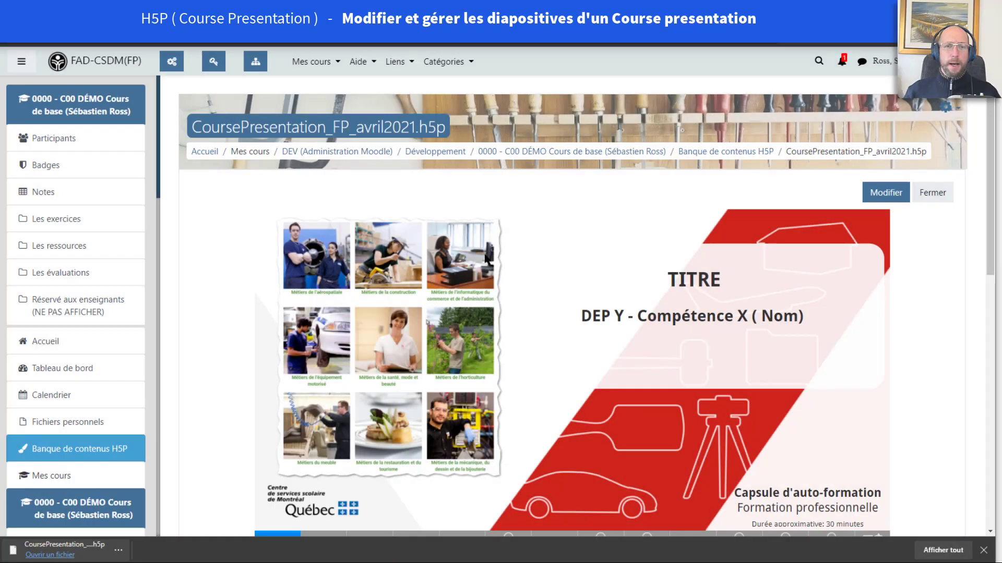
{"action": "scroll", "coordinate": [498, 302], "scroll_direction": "down", "scroll_amount": 2}
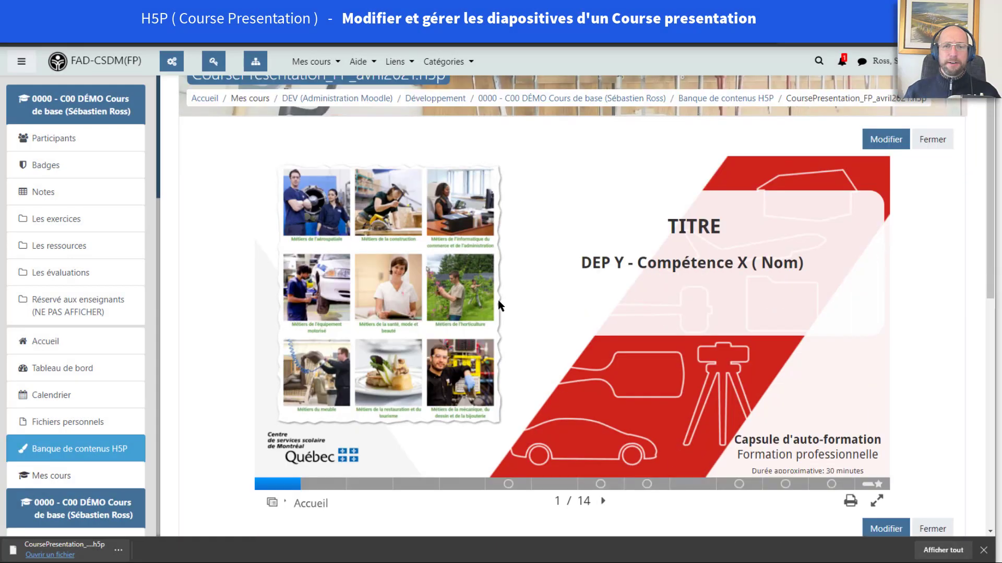
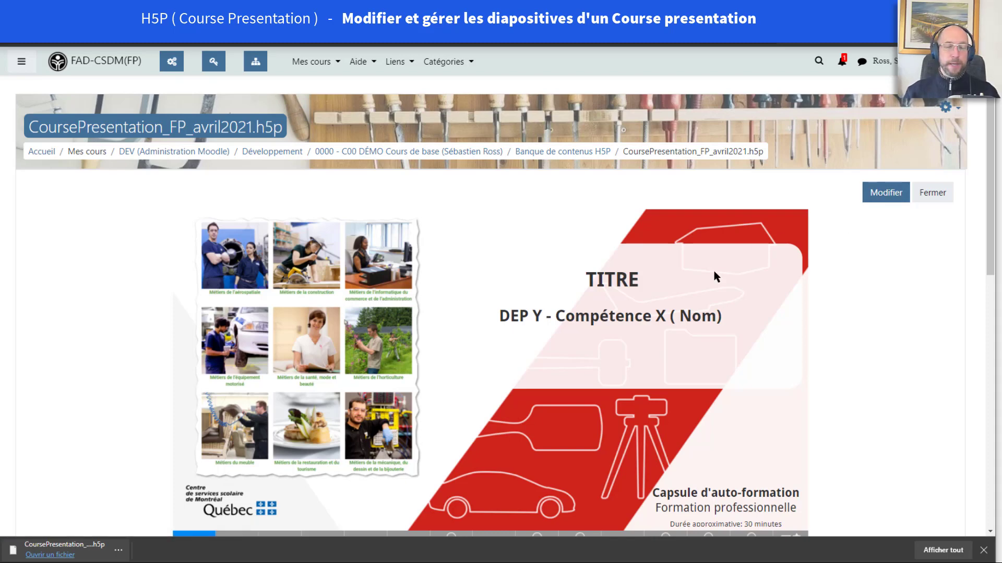
Compare the two alternative title slides at the start of the uploaded presentation
{"action": "scroll", "coordinate": [713, 271], "scroll_direction": "down", "scroll_amount": 2}
{"action": "left_click", "coordinate": [229, 469]}
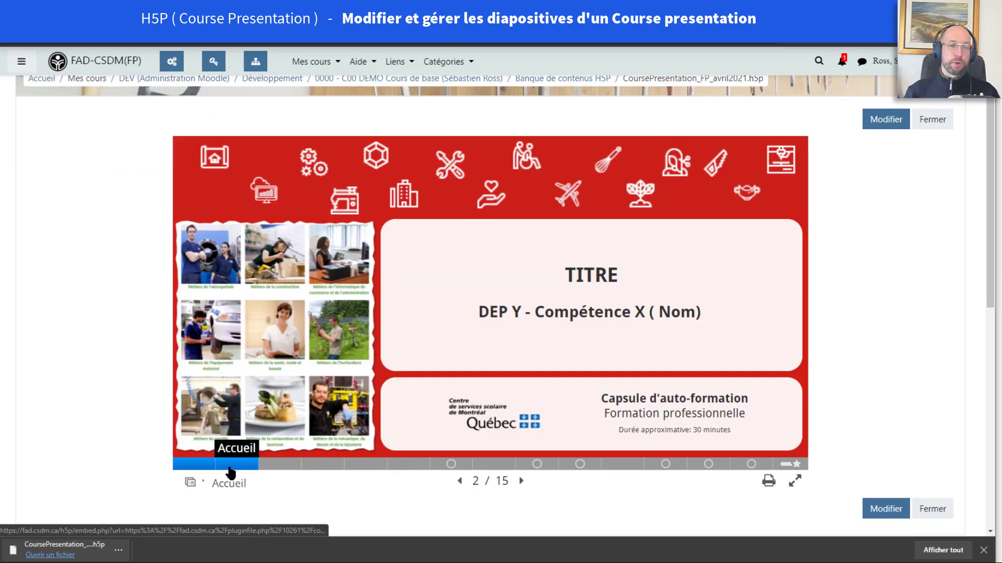
{"action": "left_click", "coordinate": [184, 465]}
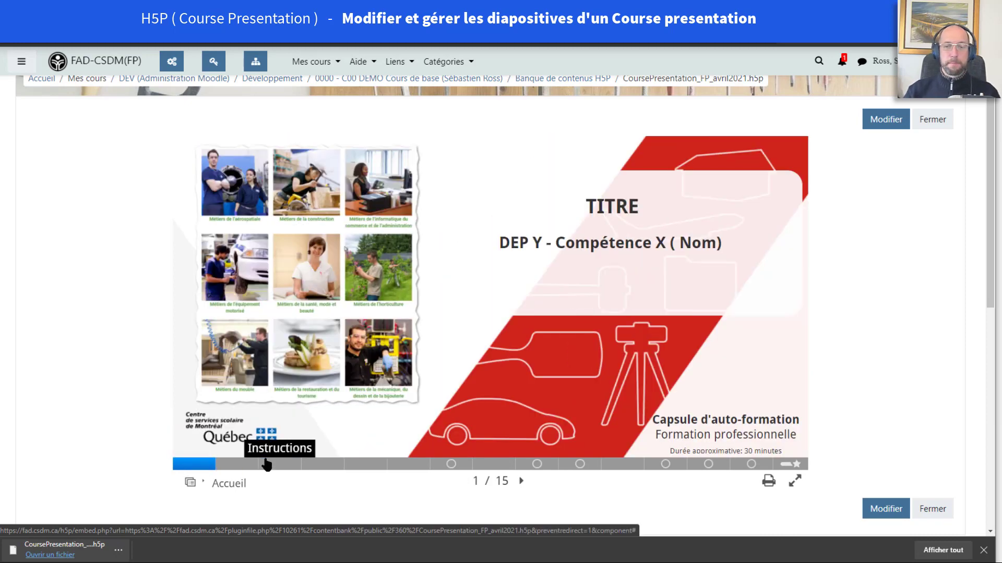
Open the uploaded Course Presentation for editing and go to slide 4, the Contenu slide
{"action": "left_click", "coordinate": [887, 124]}
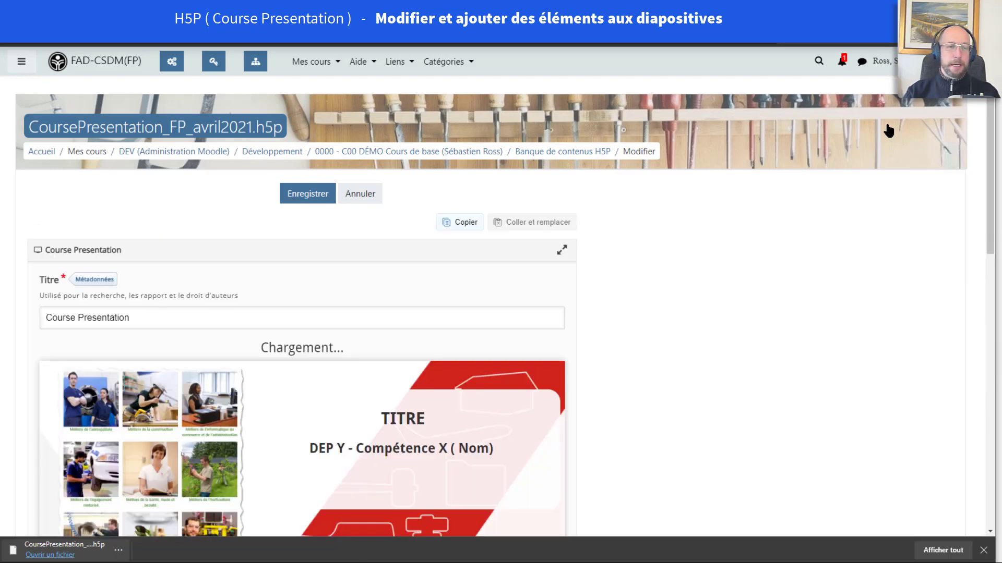
{"action": "scroll", "coordinate": [683, 399], "scroll_direction": "down", "scroll_amount": 2}
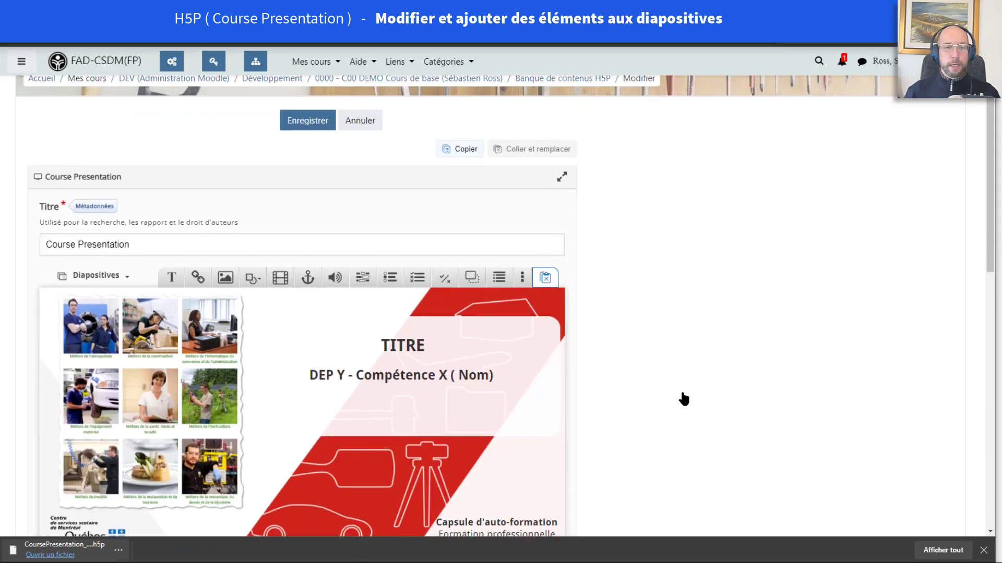
{"action": "scroll", "coordinate": [682, 392], "scroll_direction": "down", "scroll_amount": 3}
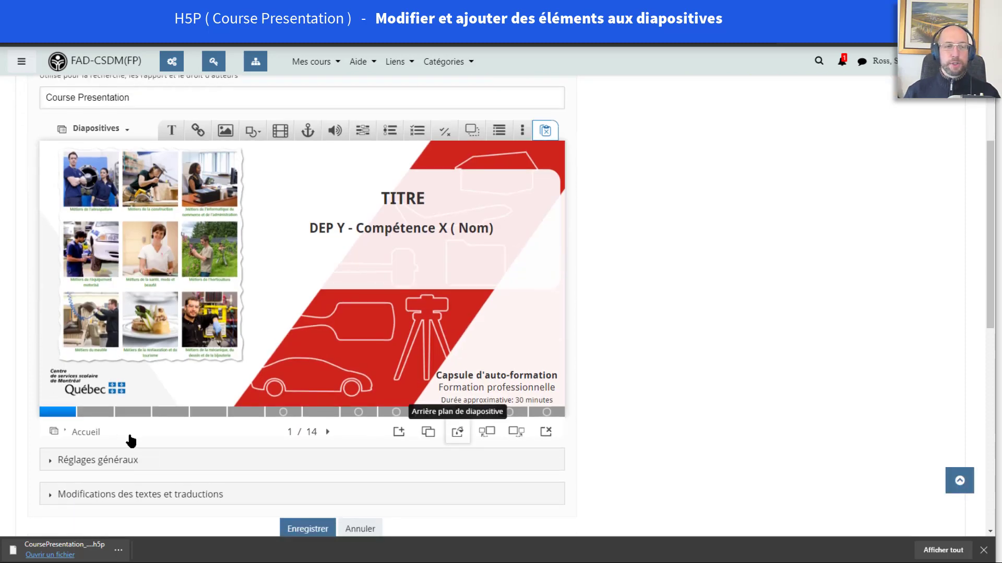
{"action": "left_click", "coordinate": [160, 413]}
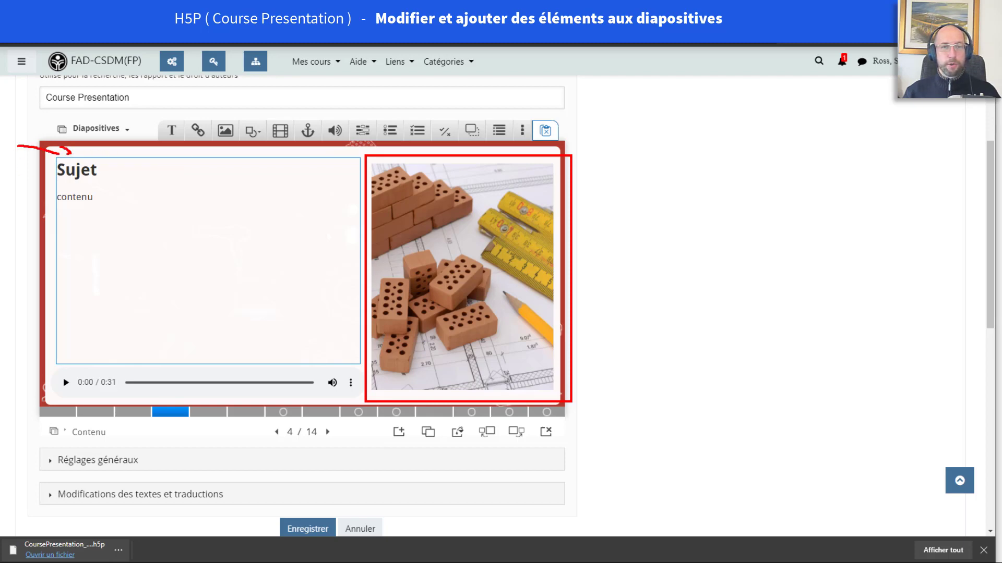
{"action": "mouse_move", "coordinate": [54, 161]}
{"action": "left_mouse_down"}
{"action": "mouse_move", "coordinate": [183, 223]}
{"action": "mouse_move", "coordinate": [358, 359]}
{"action": "left_mouse_up"}
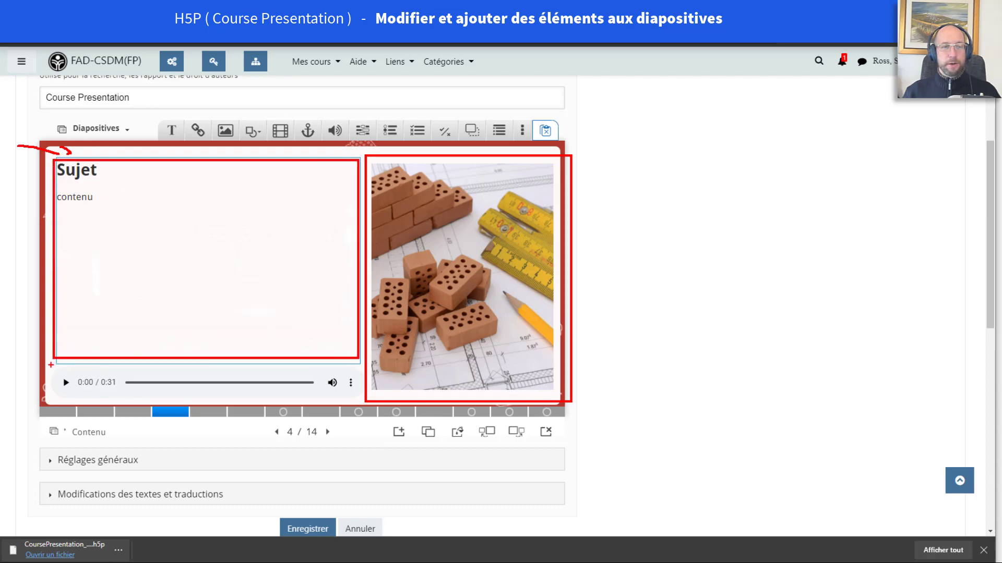
{"action": "left_click_drag", "start_coordinate": [50, 365], "coordinate": [362, 403]}
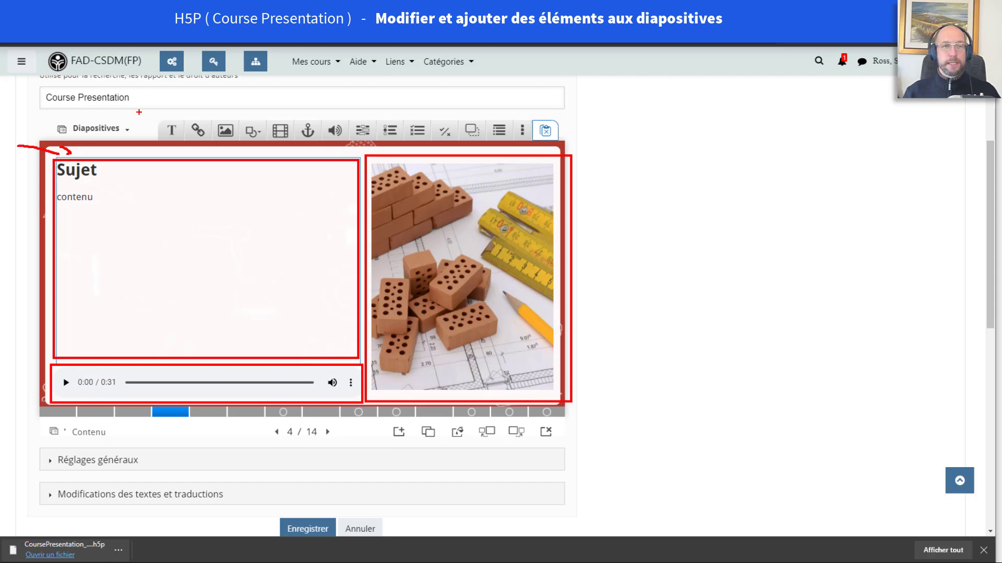
{"action": "mouse_move", "coordinate": [139, 112]}
{"action": "left_mouse_down"}
{"action": "mouse_move", "coordinate": [391, 157]}
{"action": "mouse_move", "coordinate": [637, 152]}
{"action": "left_mouse_up"}
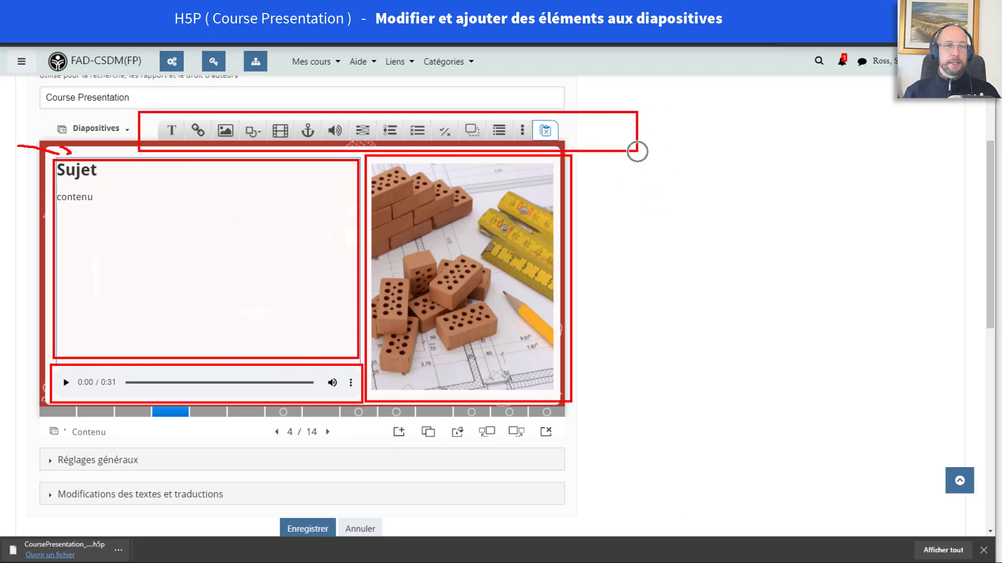
{"action": "left_click_drag", "start_coordinate": [875, 281], "coordinate": [665, 201]}
{"action": "mouse_move", "coordinate": [710, 282]}
{"action": "left_mouse_down"}
{"action": "mouse_move", "coordinate": [695, 265]}
{"action": "mouse_move", "coordinate": [752, 154]}
{"action": "left_mouse_up"}
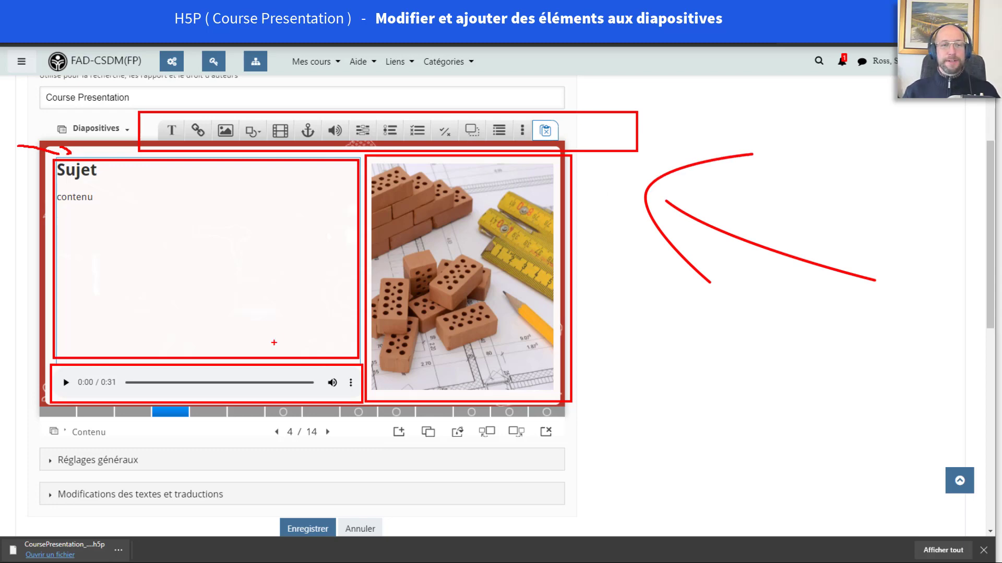
{"action": "key", "text": "Escape"}
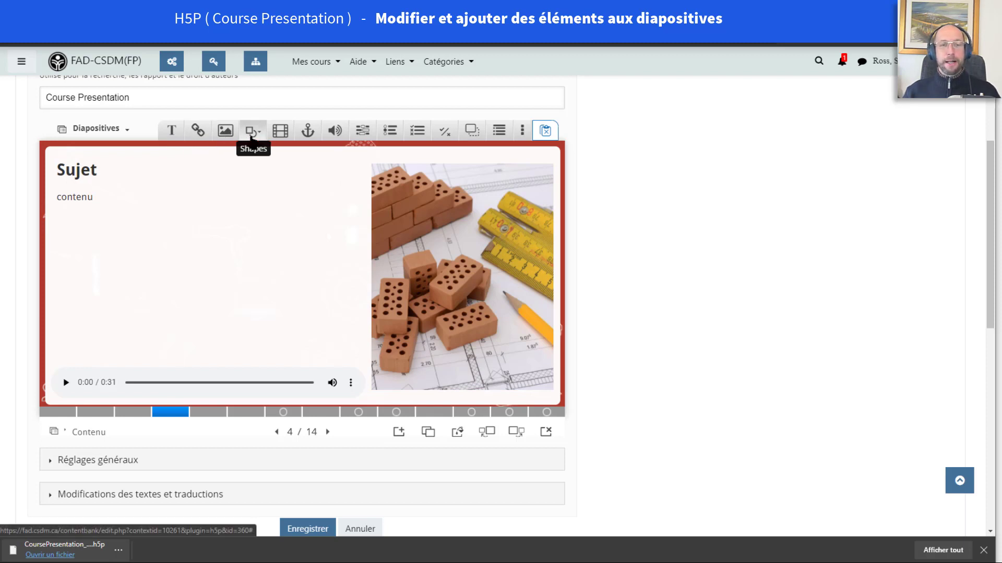
Add a text element reading "s fgsdafgsdagsadg" and "hfgh" on two lines, and position it in the empty content area of slide 4
{"action": "left_click", "coordinate": [172, 131]}
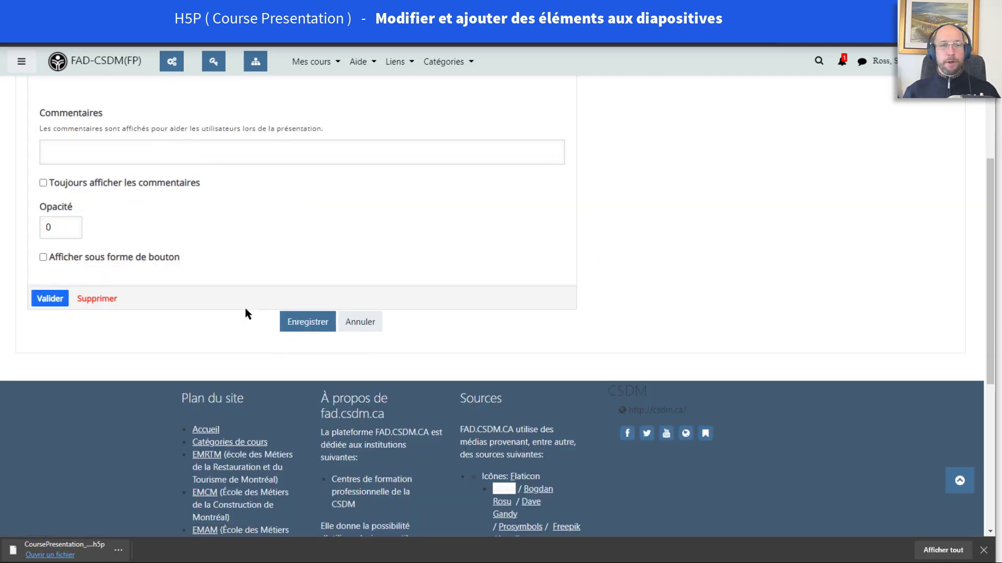
{"action": "scroll", "coordinate": [241, 317], "scroll_direction": "up", "scroll_amount": 5}
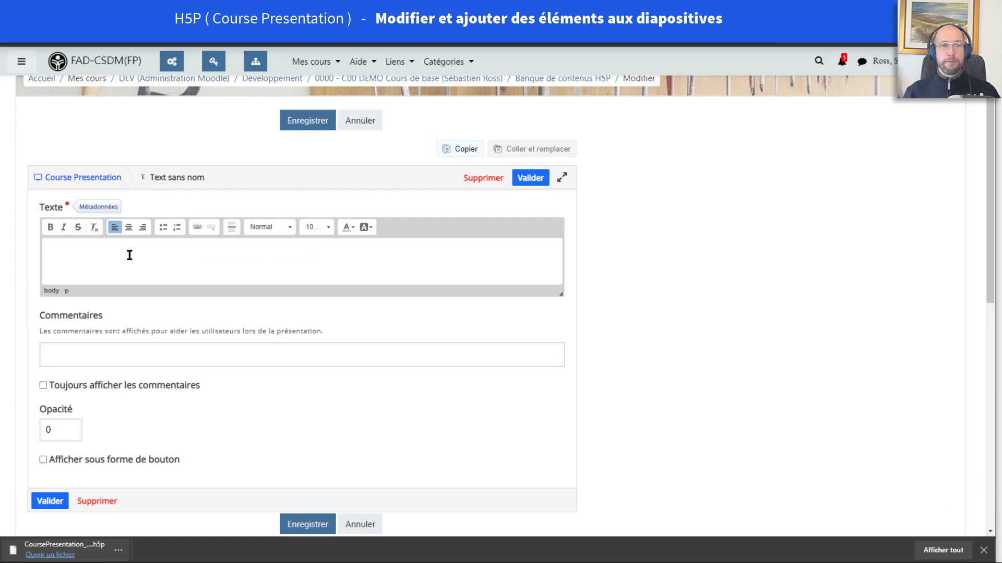
{"action": "type", "text": "s fgsdafgsdagsadg"}
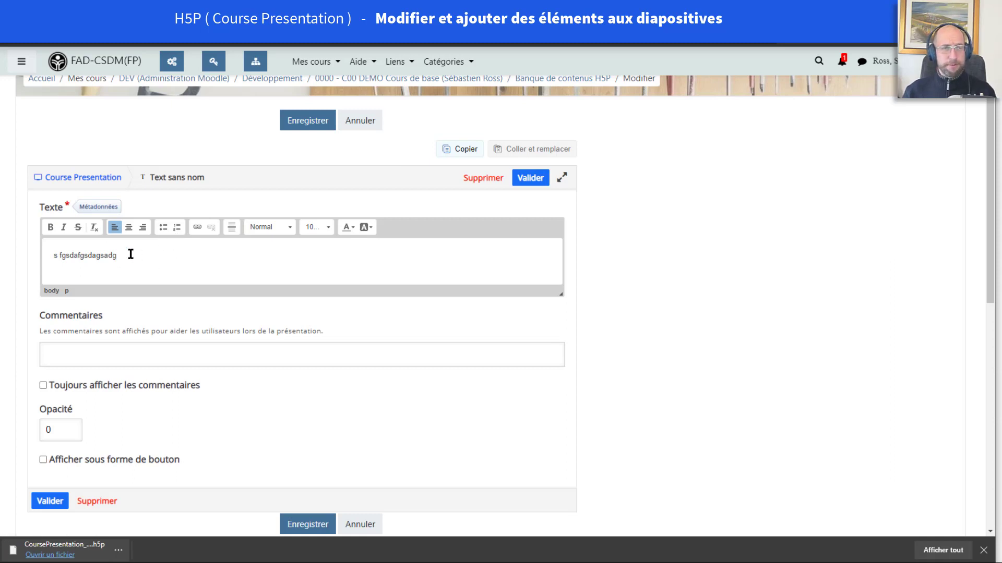
{"action": "key", "text": "Return"}
{"action": "type", "text": "hfgh"}
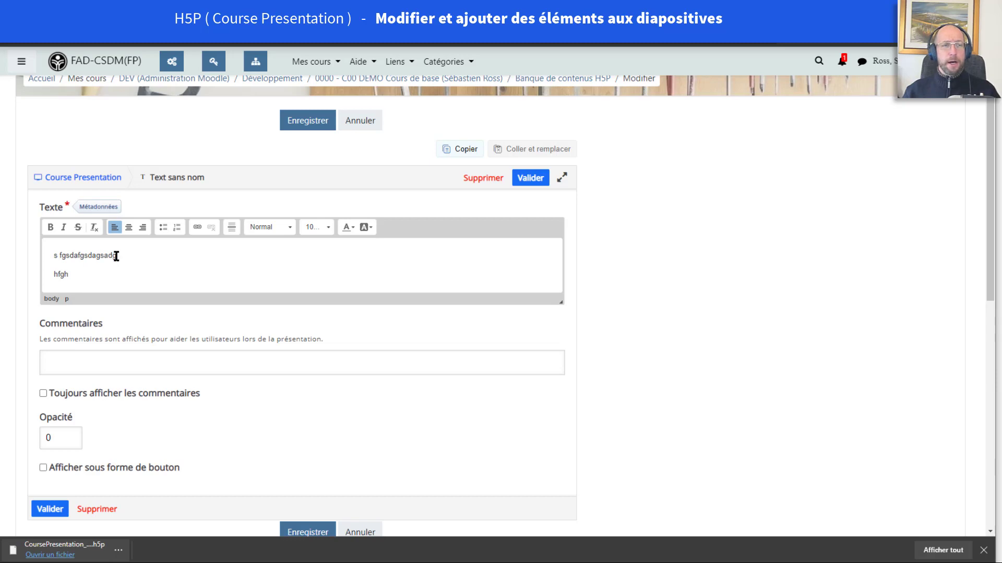
{"action": "left_click", "coordinate": [50, 509]}
{"action": "left_click_drag", "start_coordinate": [316, 339], "coordinate": [253, 317]}
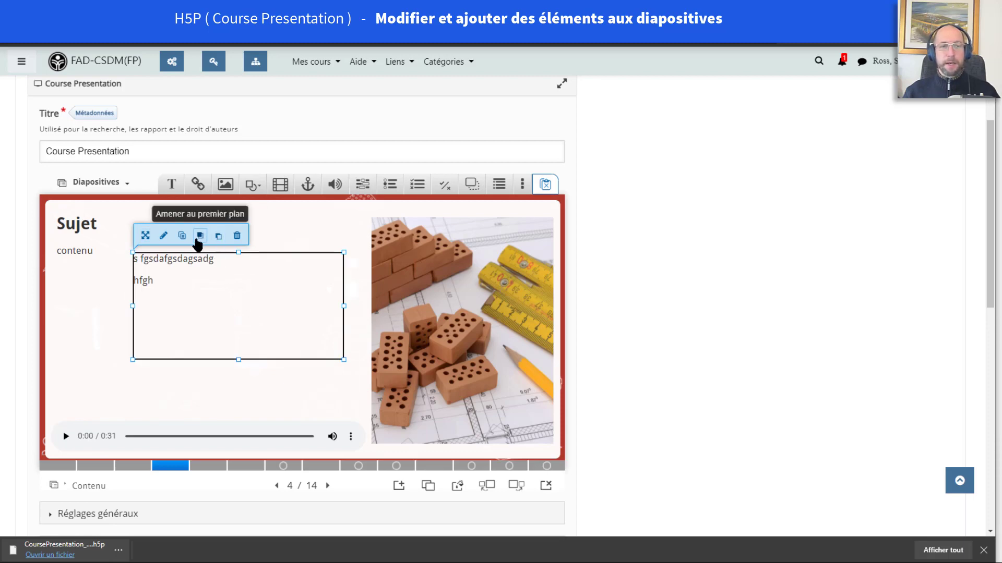
Make the new text element display as a button of size Grande, and place it just above the audio player near the picture
{"action": "left_click", "coordinate": [162, 237]}
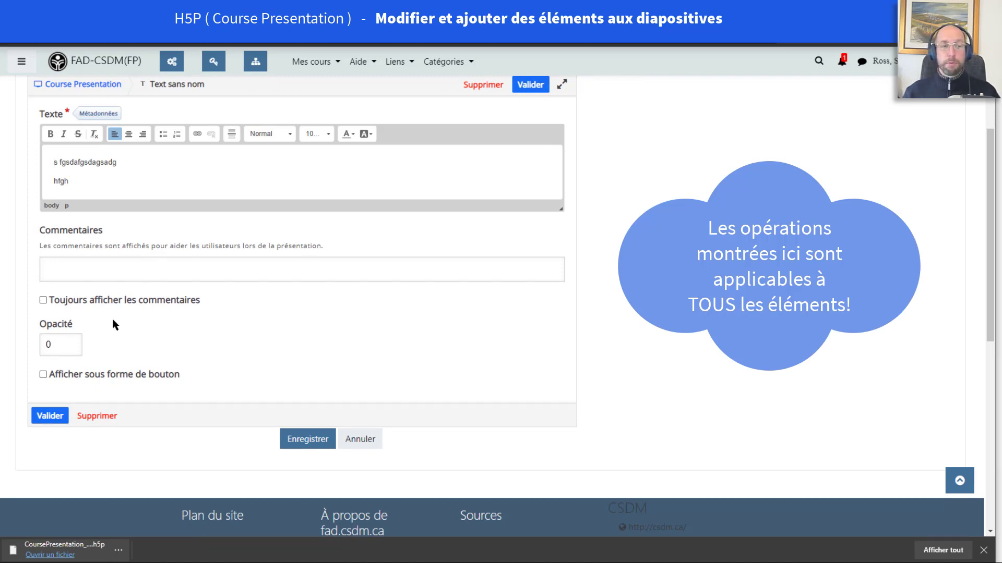
{"action": "left_click", "coordinate": [43, 376]}
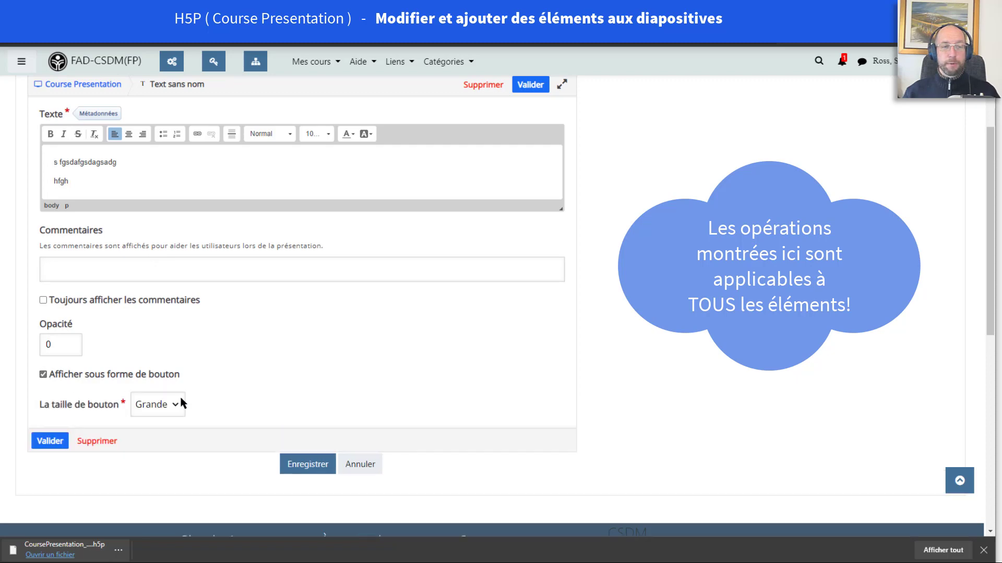
{"action": "left_click", "coordinate": [173, 406]}
{"action": "left_click", "coordinate": [156, 439]}
{"action": "left_click", "coordinate": [49, 441]}
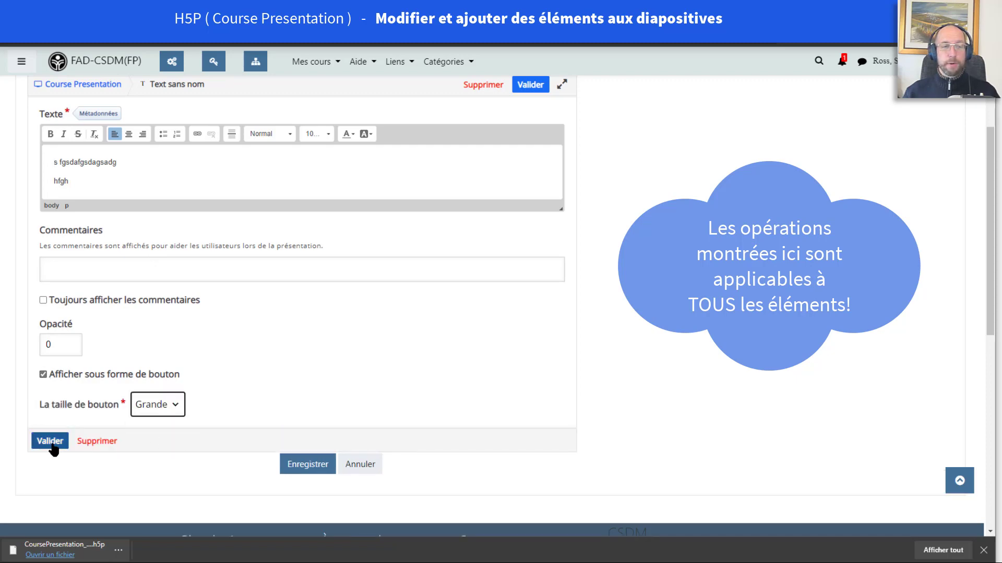
{"action": "left_click_drag", "start_coordinate": [144, 264], "coordinate": [311, 386]}
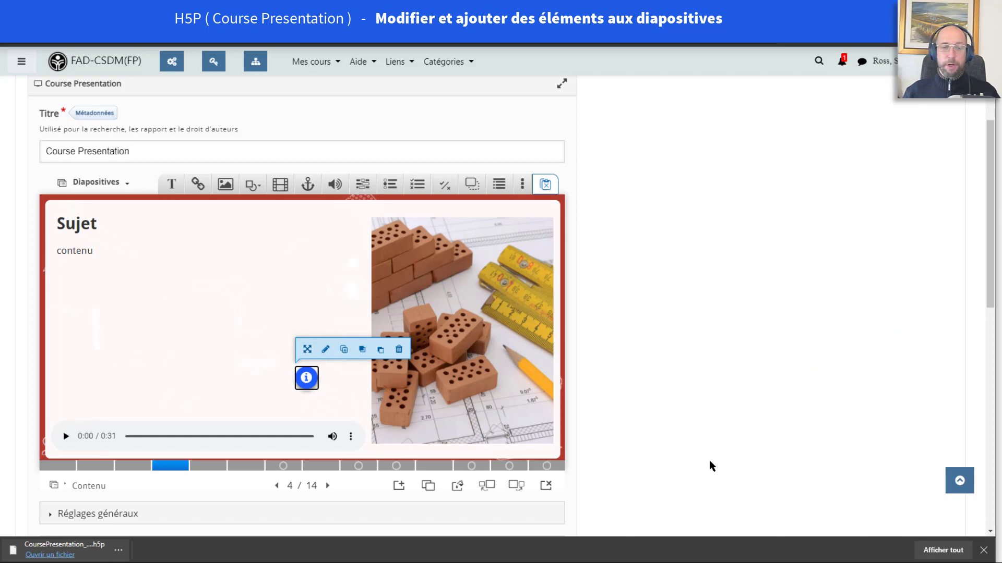
Save the presentation, go to slide 4 in the preview, and test opening and closing the new information button's text
{"action": "scroll", "coordinate": [709, 459], "scroll_direction": "down", "scroll_amount": 3}
{"action": "left_click", "coordinate": [305, 437]}
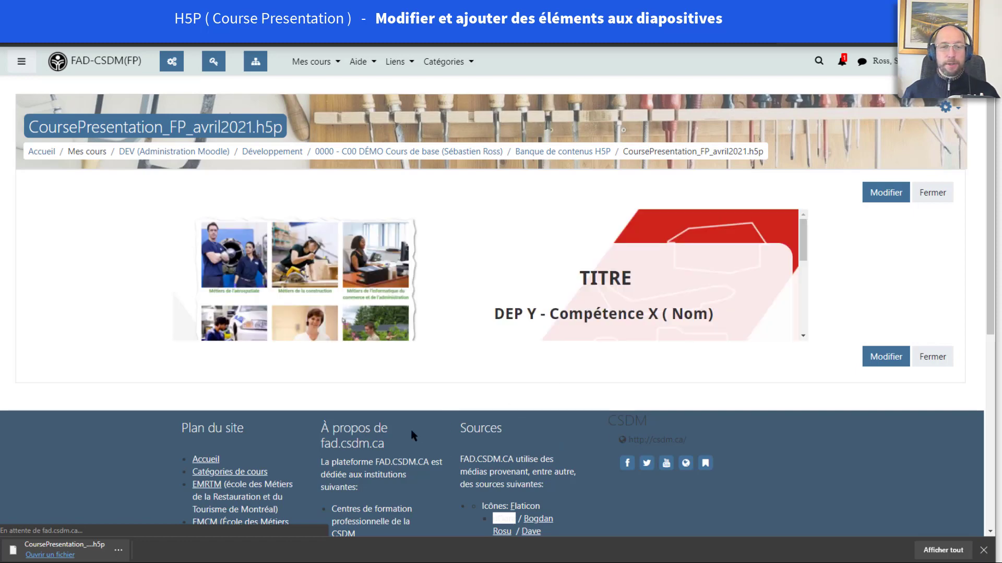
{"action": "scroll", "coordinate": [411, 436], "scroll_direction": "down", "scroll_amount": 1}
{"action": "left_click", "coordinate": [324, 464]}
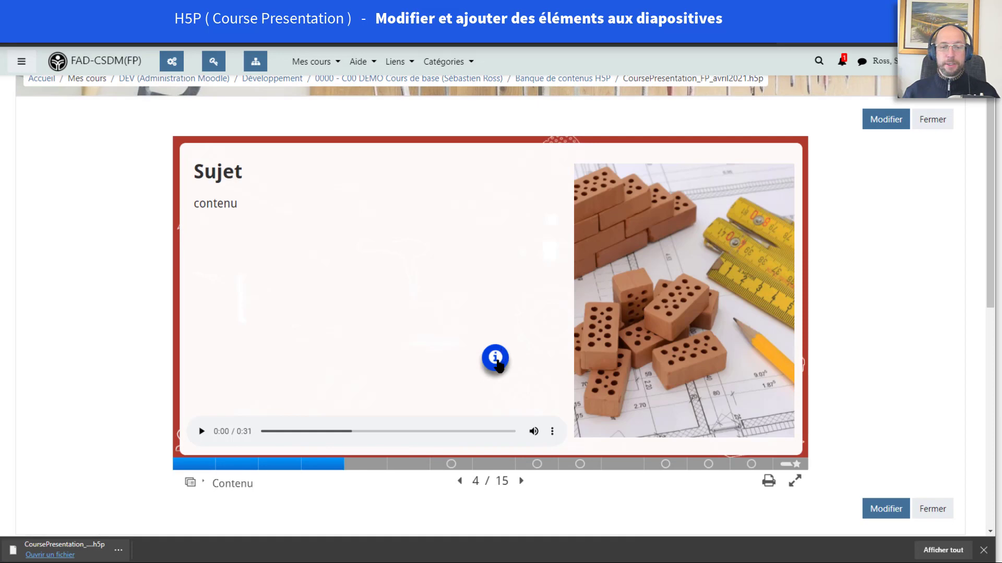
{"action": "left_click", "coordinate": [497, 363]}
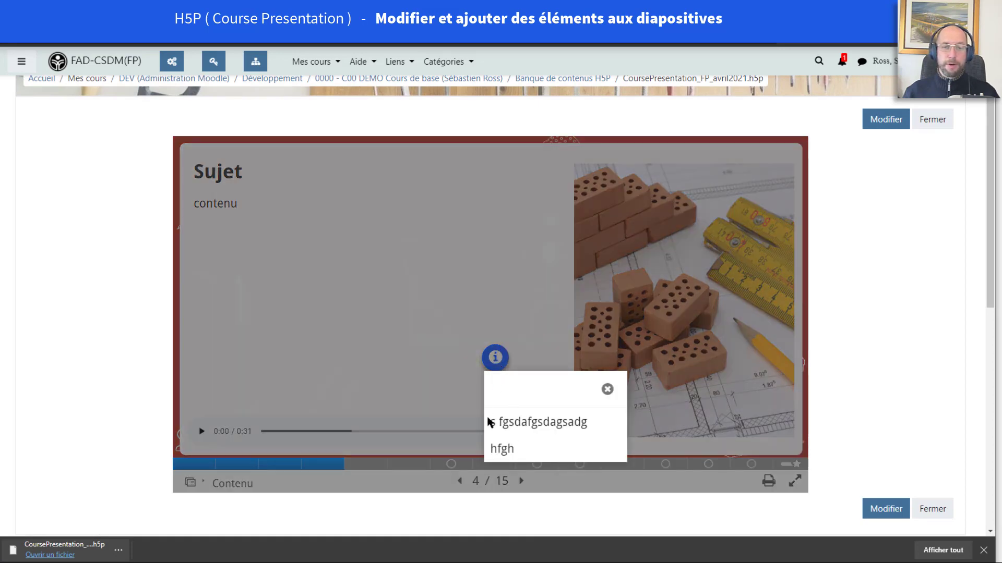
{"action": "left_click", "coordinate": [607, 390]}
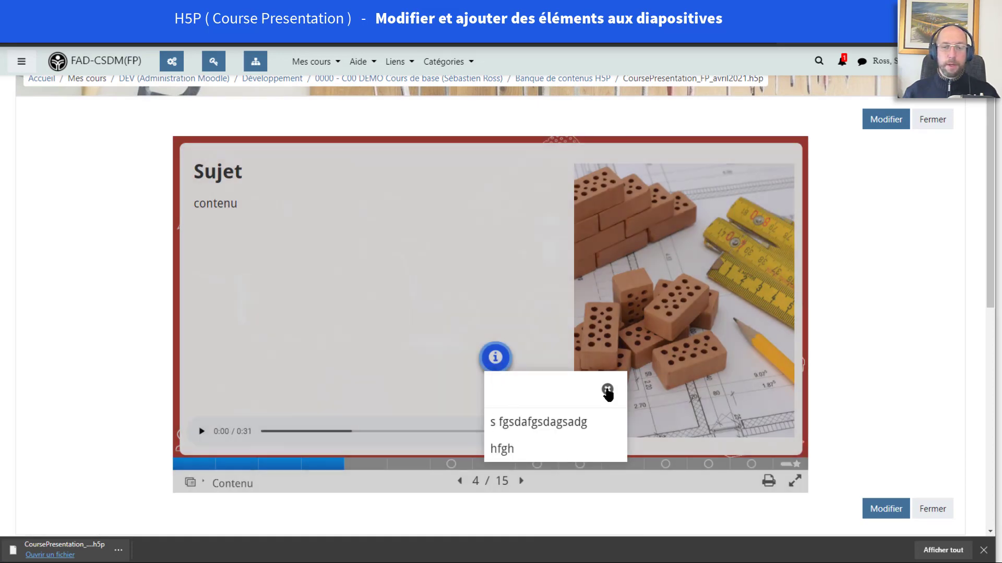
Reopen the presentation for editing and show the additional element types that can be inserted on a slide
{"action": "left_click", "coordinate": [884, 121]}
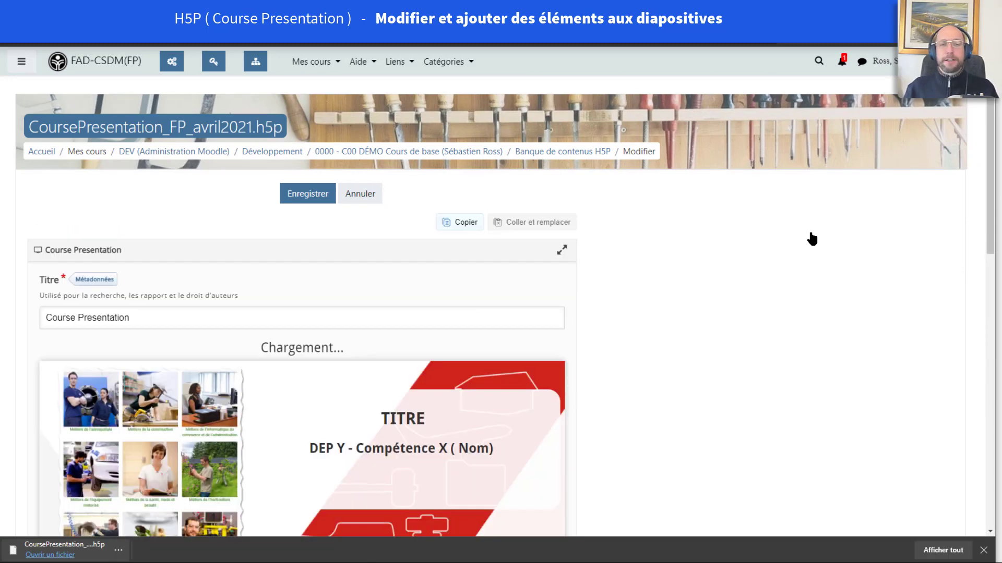
{"action": "scroll", "coordinate": [702, 466], "scroll_direction": "down", "scroll_amount": 1}
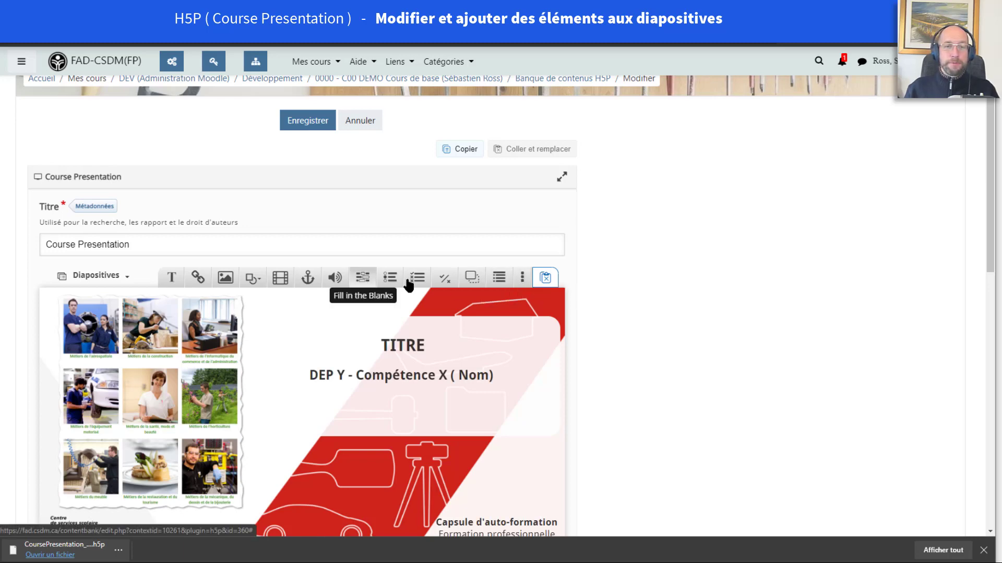
{"action": "left_click", "coordinate": [522, 284]}
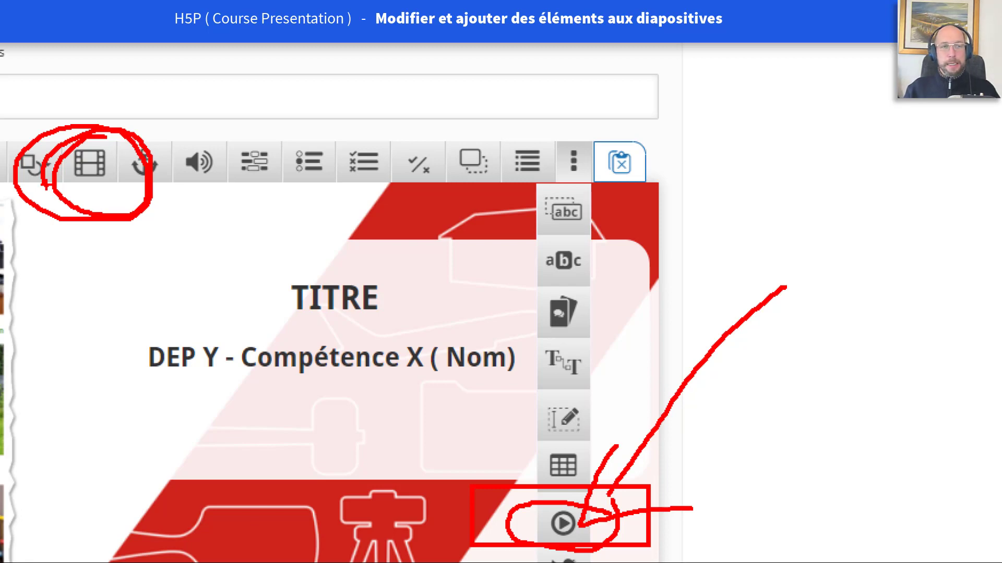
{"action": "left_click_drag", "start_coordinate": [126, 97], "coordinate": [105, 122]}
{"action": "mouse_move", "coordinate": [103, 100]}
{"action": "left_mouse_down"}
{"action": "mouse_move", "coordinate": [103, 117]}
{"action": "mouse_move", "coordinate": [168, 126]}
{"action": "left_mouse_up"}
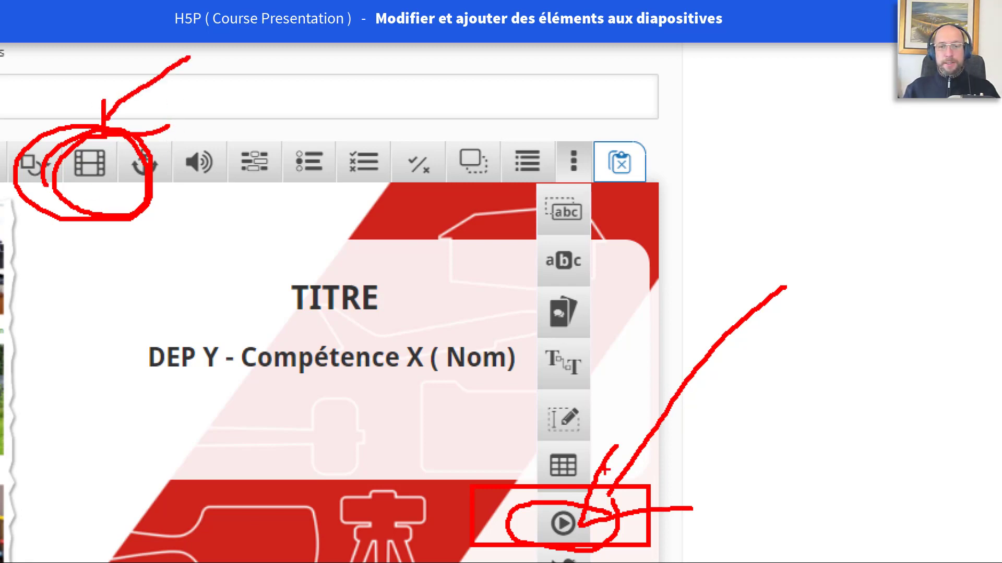
{"action": "mouse_move", "coordinate": [607, 506]}
{"action": "left_mouse_down"}
{"action": "mouse_move", "coordinate": [523, 532]}
{"action": "mouse_move", "coordinate": [606, 504]}
{"action": "left_mouse_up"}
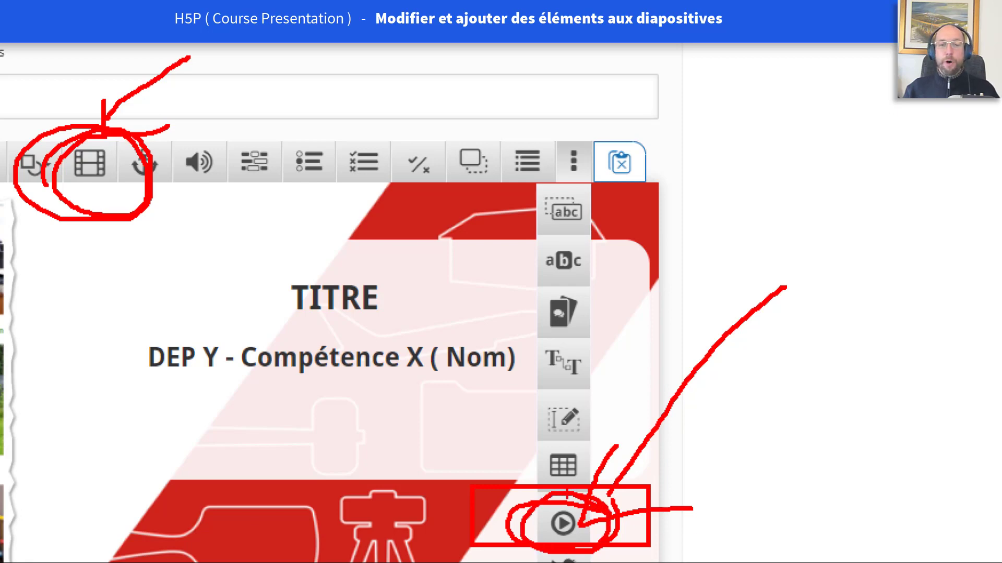
{"action": "key", "text": "Escape"}
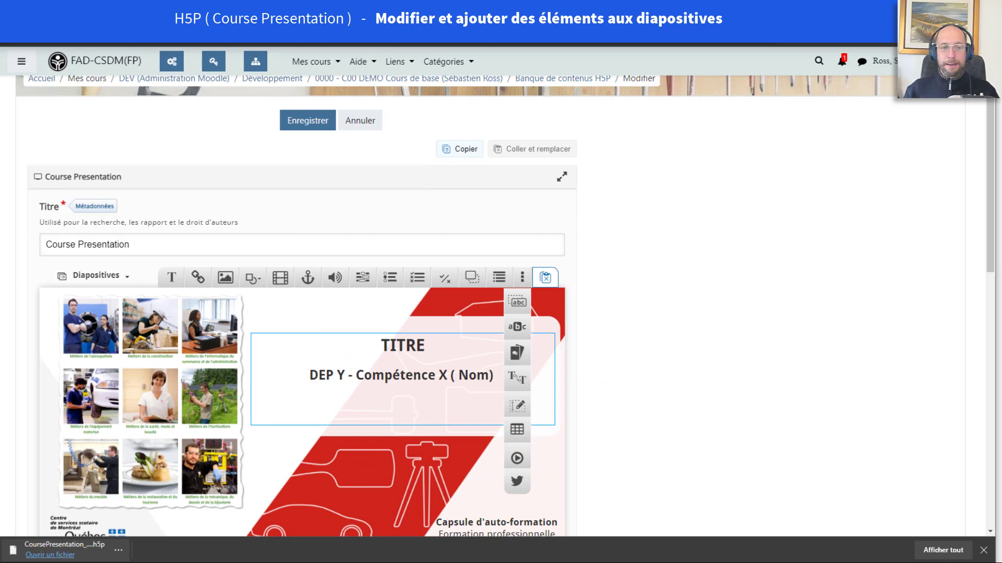
Go to slide 7, Choix multiples réponse unique, and open its multiple-choice question for editing
{"action": "scroll", "coordinate": [448, 407], "scroll_direction": "down", "scroll_amount": 3}
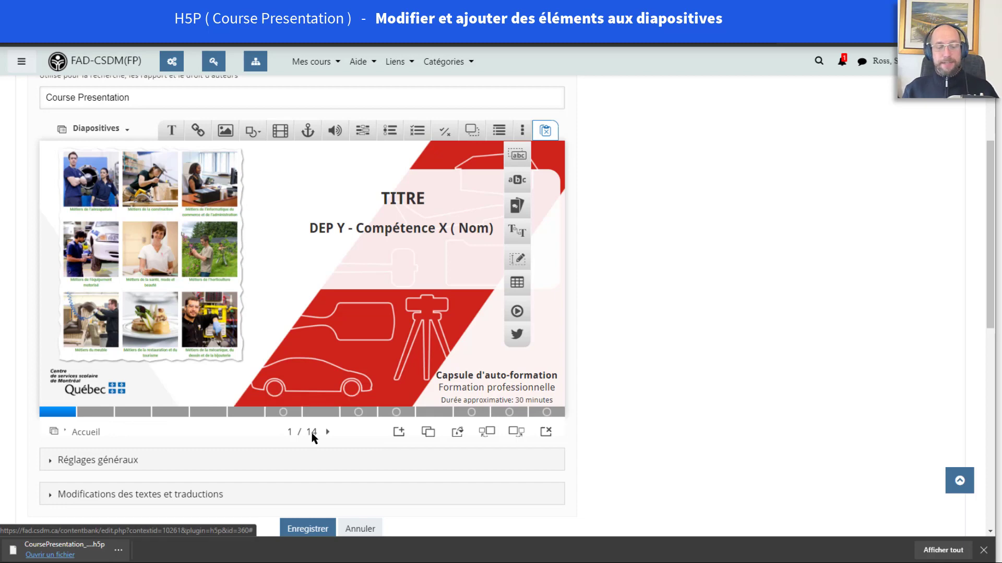
{"action": "left_click", "coordinate": [283, 412]}
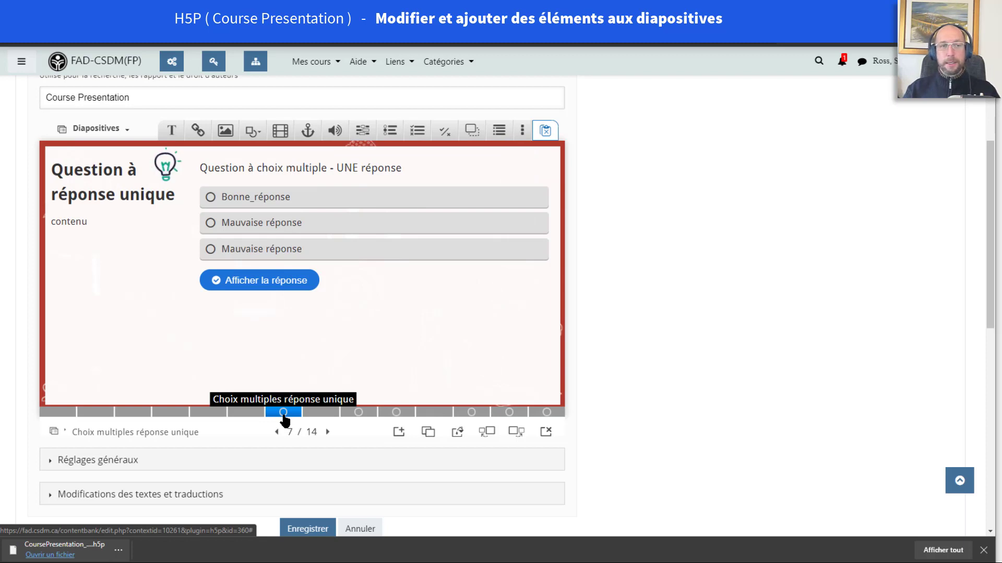
{"action": "left_click", "coordinate": [106, 199]}
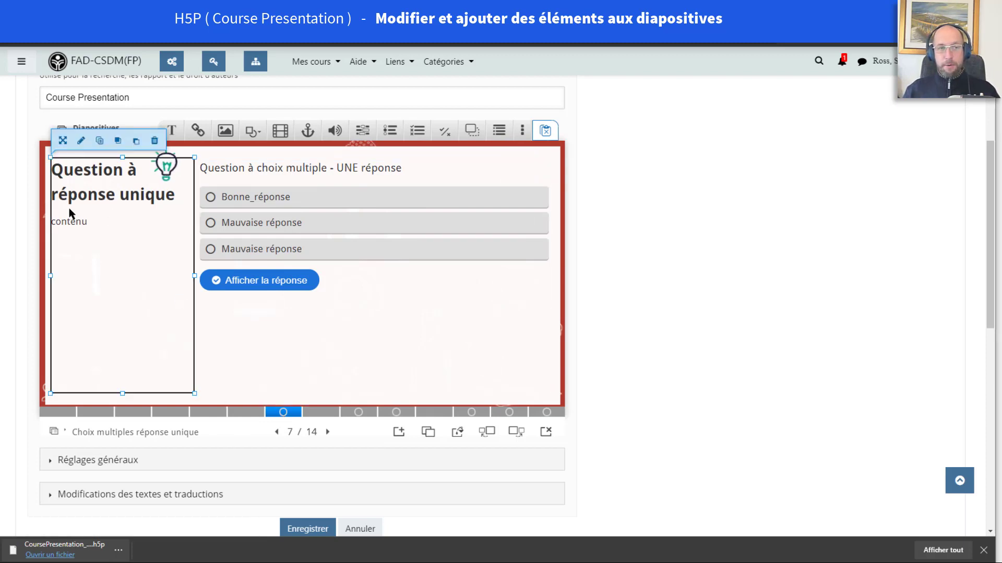
{"action": "left_click", "coordinate": [172, 177]}
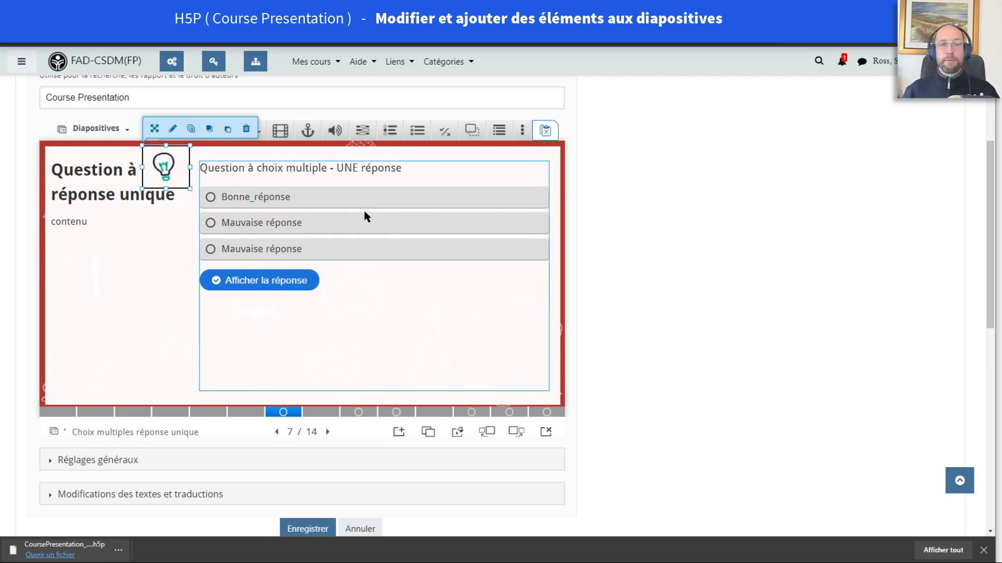
{"action": "left_click", "coordinate": [256, 196]}
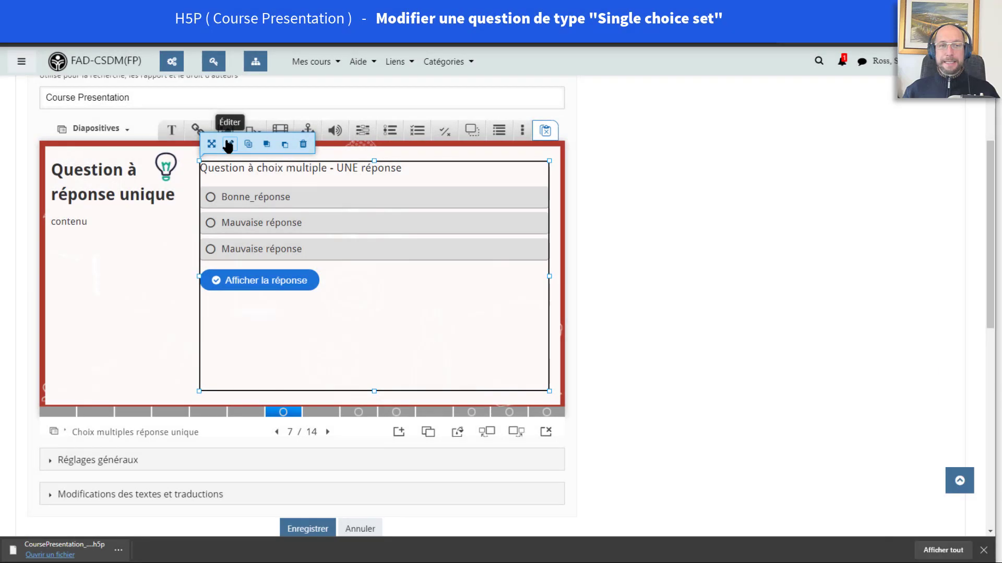
{"action": "left_click", "coordinate": [228, 145]}
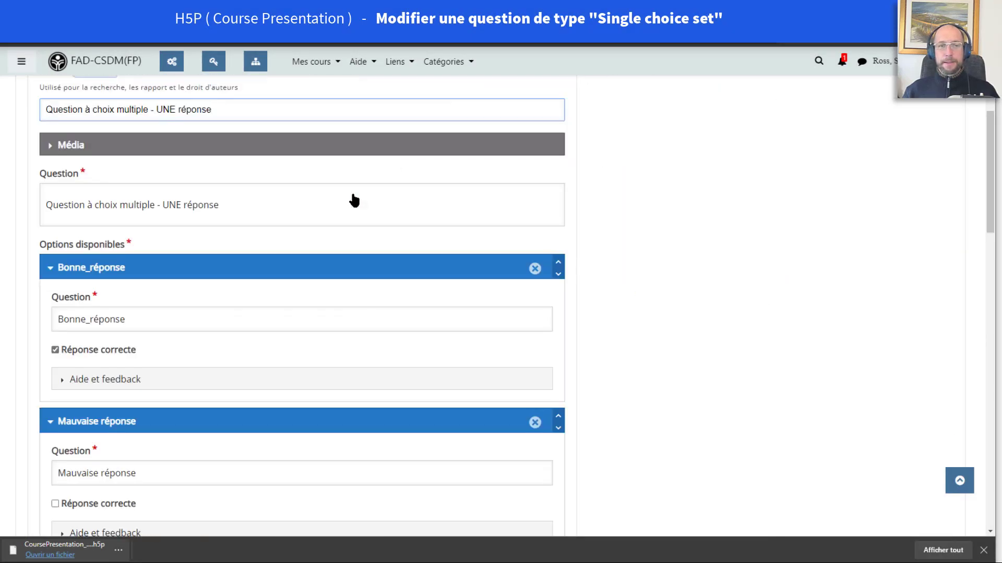
Examine the question text, the answer options with their Réponse correcte setting, and the Aide et feedback fields of the Bonne_réponse option
{"action": "left_click", "coordinate": [143, 192]}
{"action": "scroll", "coordinate": [76, 223], "scroll_direction": "up", "scroll_amount": 3}
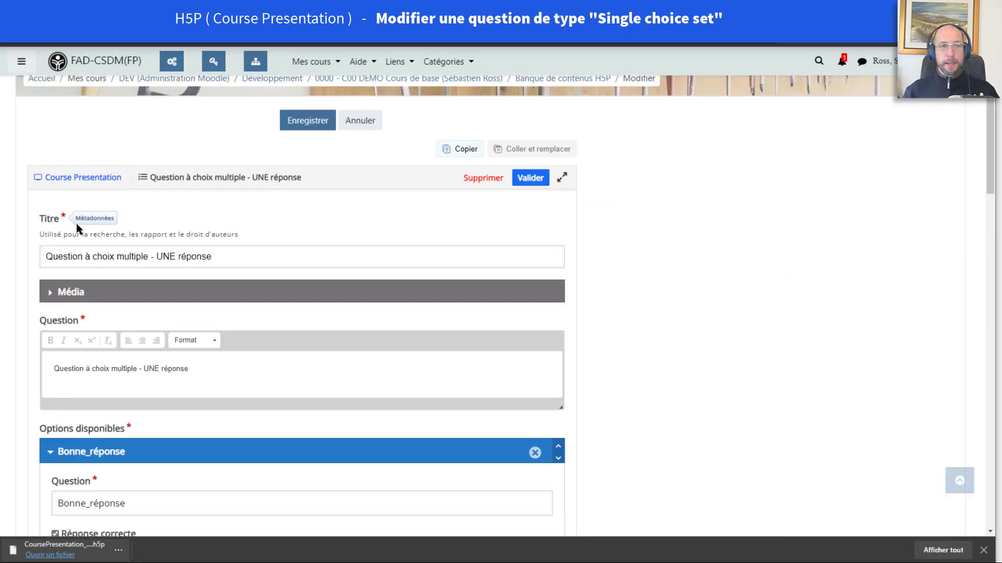
{"action": "left_click_drag", "start_coordinate": [76, 368], "coordinate": [227, 375]}
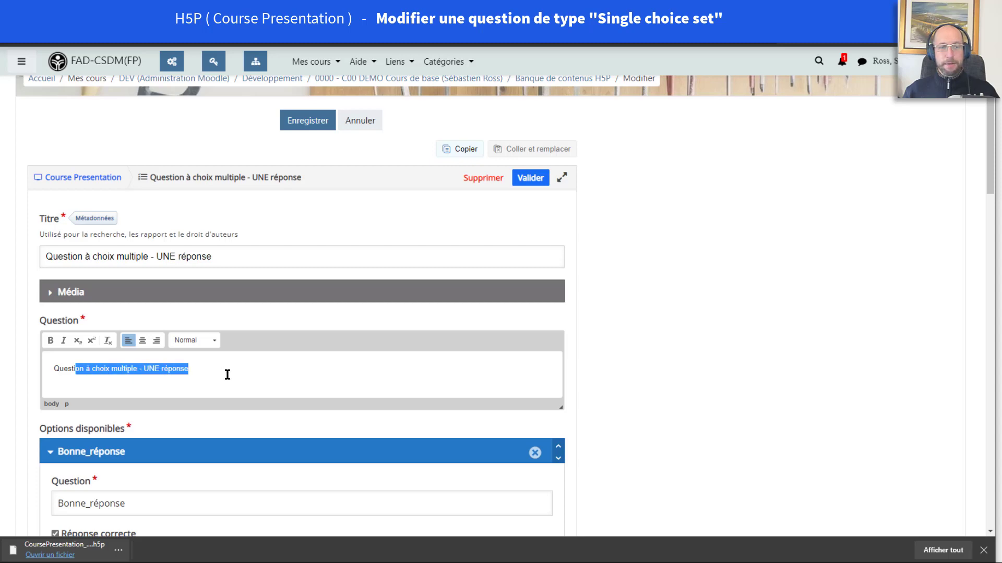
{"action": "scroll", "coordinate": [222, 377], "scroll_direction": "down", "scroll_amount": 3}
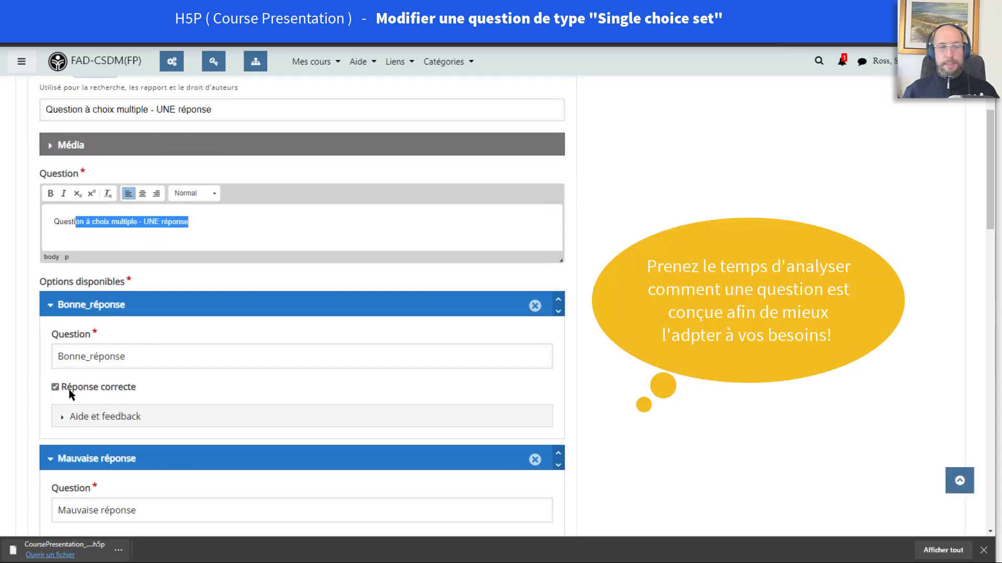
{"action": "left_click", "coordinate": [56, 387]}
{"action": "left_click", "coordinate": [55, 387]}
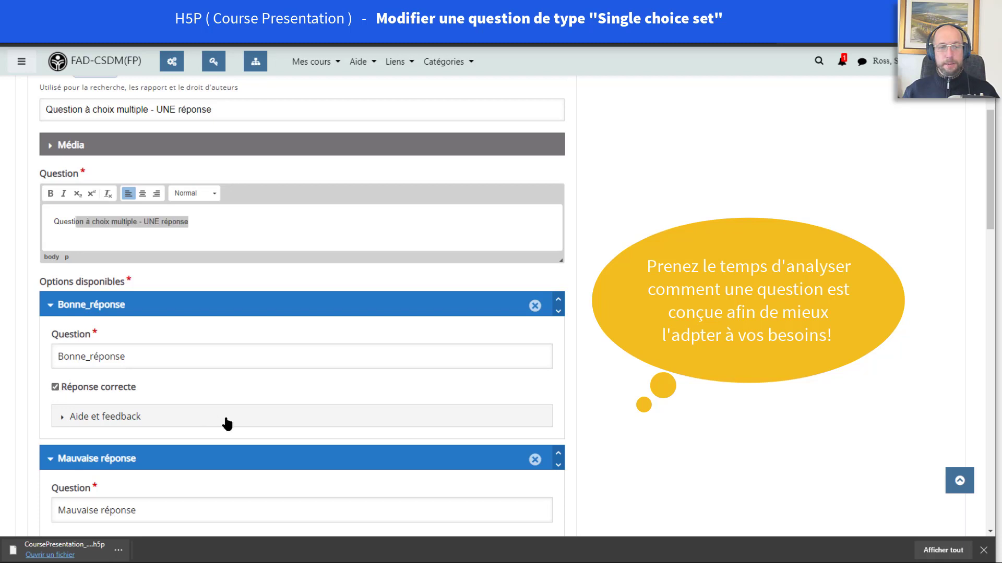
{"action": "scroll", "coordinate": [223, 423], "scroll_direction": "down", "scroll_amount": 3}
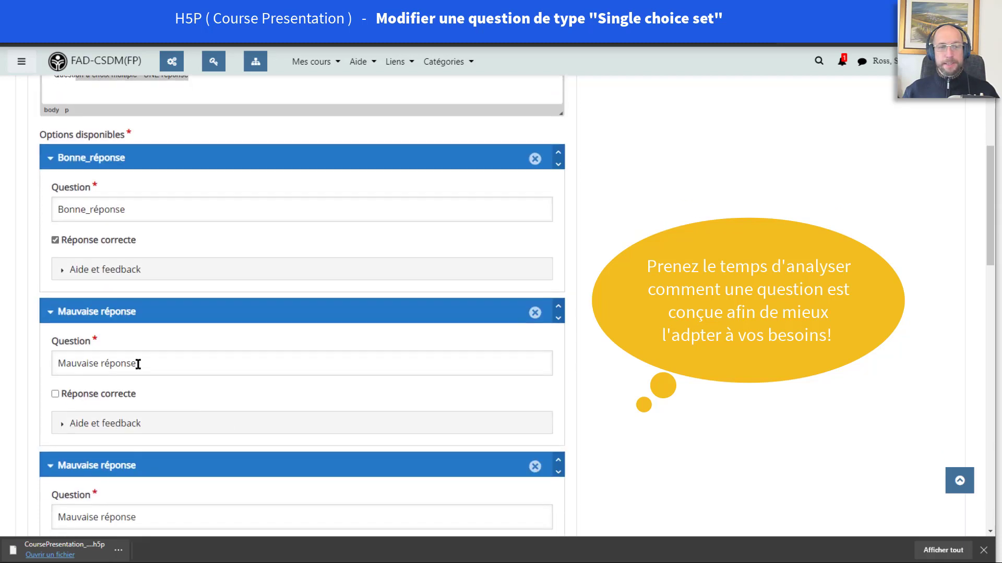
{"action": "left_click", "coordinate": [65, 270]}
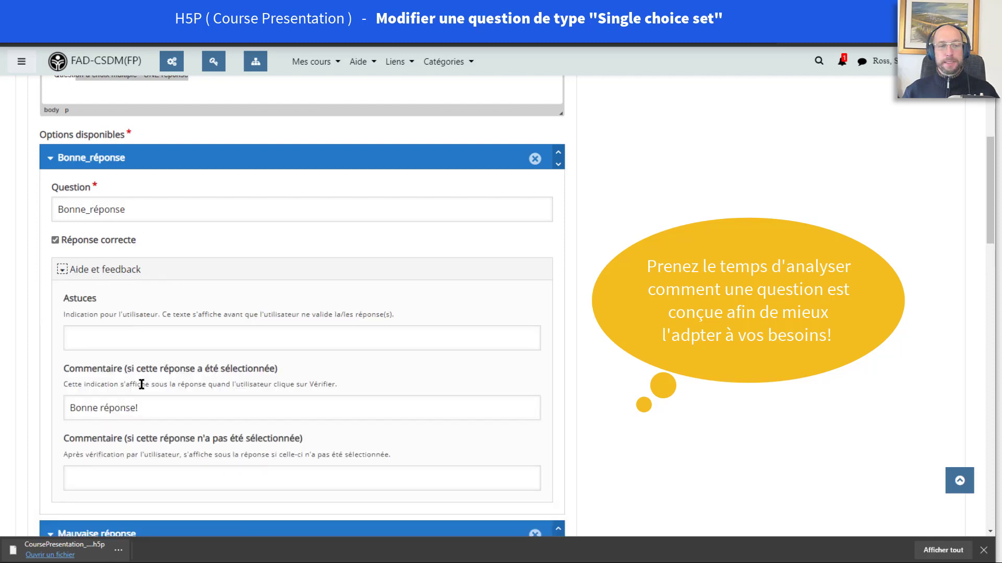
Check the Bonne_réponse option's feedback comment shown when the answer is selected, and collapse all three answer options
{"action": "left_click", "coordinate": [152, 407]}
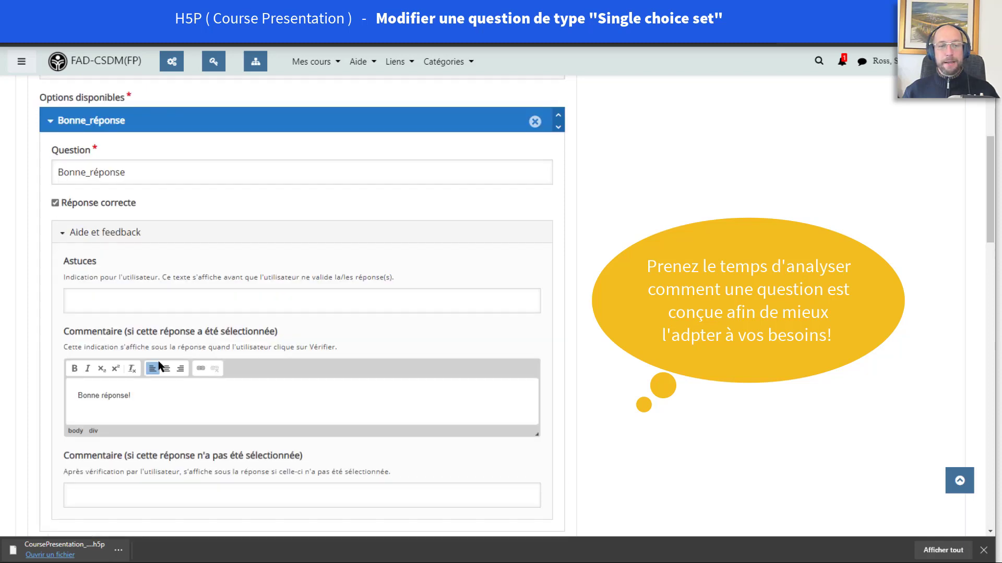
{"action": "scroll", "coordinate": [162, 348], "scroll_direction": "down", "scroll_amount": 1}
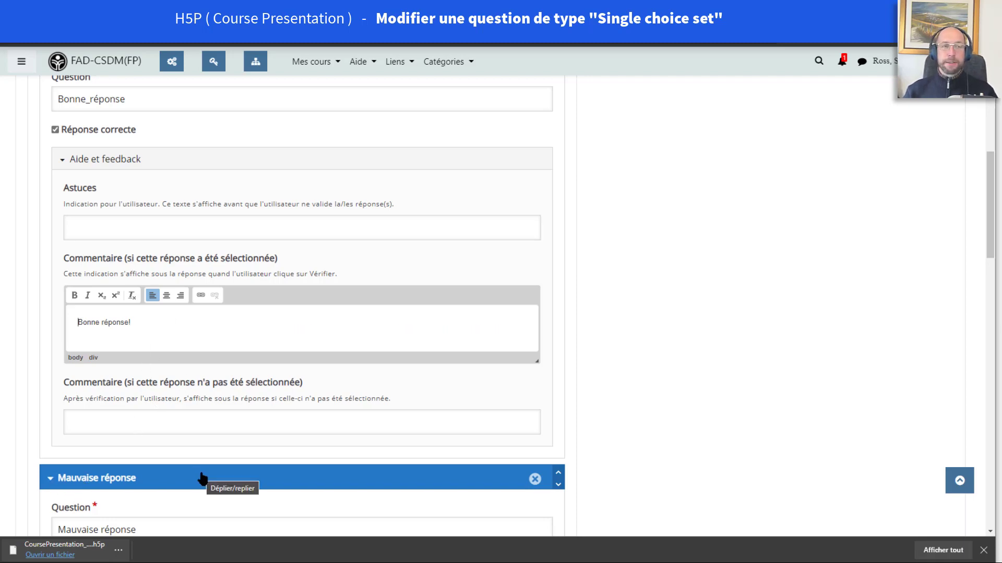
{"action": "scroll", "coordinate": [201, 475], "scroll_direction": "up", "scroll_amount": 1}
{"action": "left_click", "coordinate": [49, 122]}
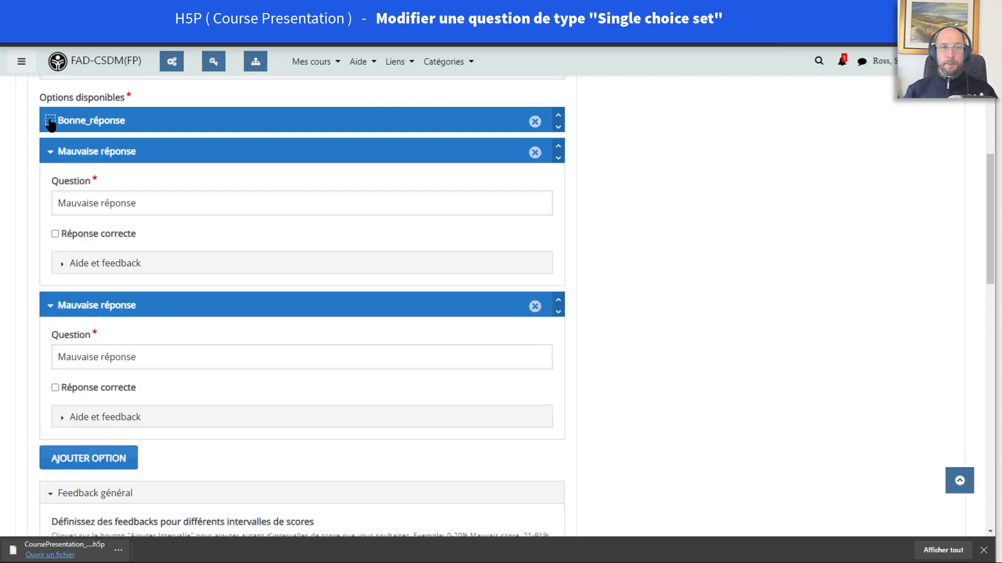
{"action": "left_click", "coordinate": [49, 154]}
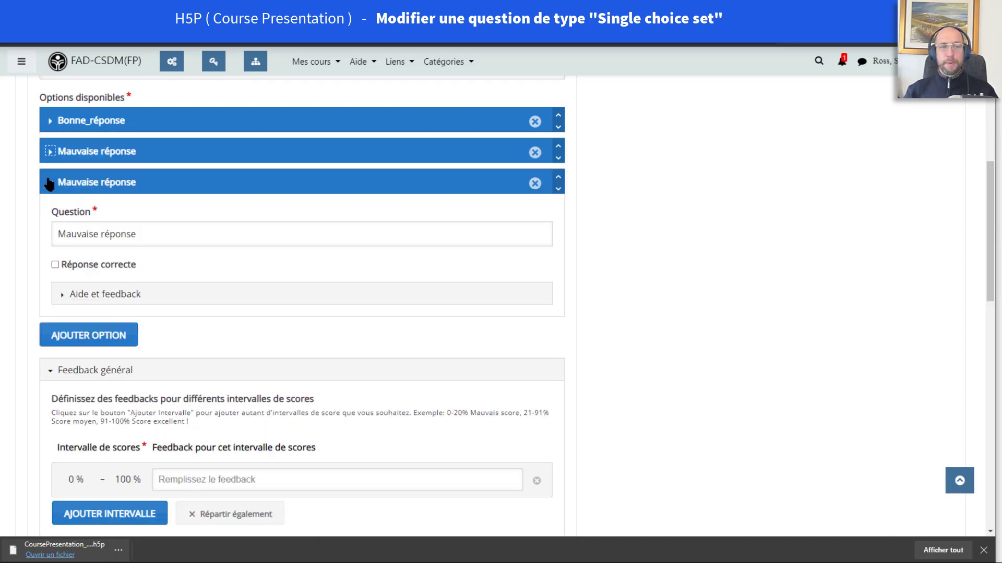
{"action": "left_click", "coordinate": [49, 182]}
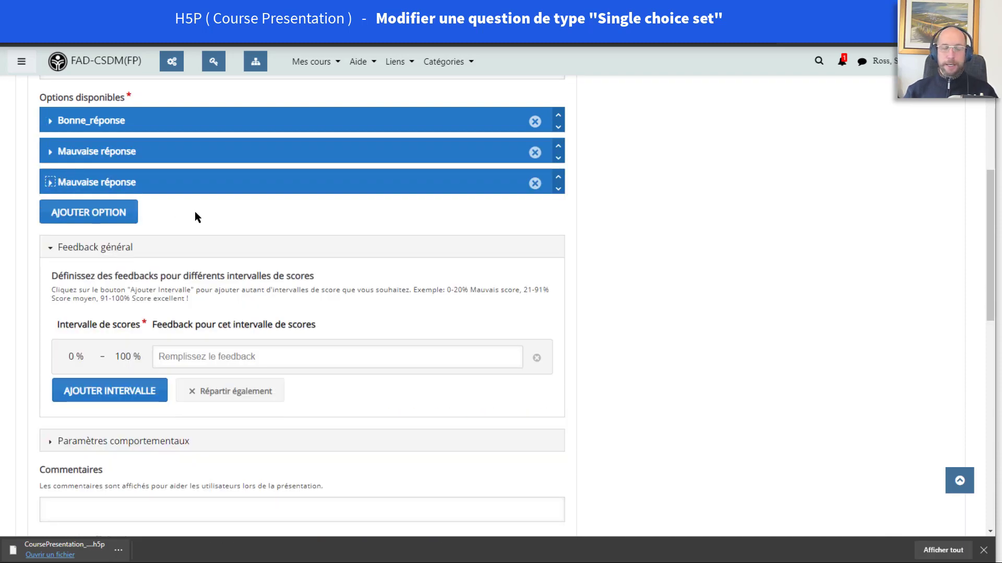
Review the question's Feedback général and Paramètres comportementaux settings, and collapse the behavioural settings again
{"action": "scroll", "coordinate": [196, 216], "scroll_direction": "up", "scroll_amount": 2}
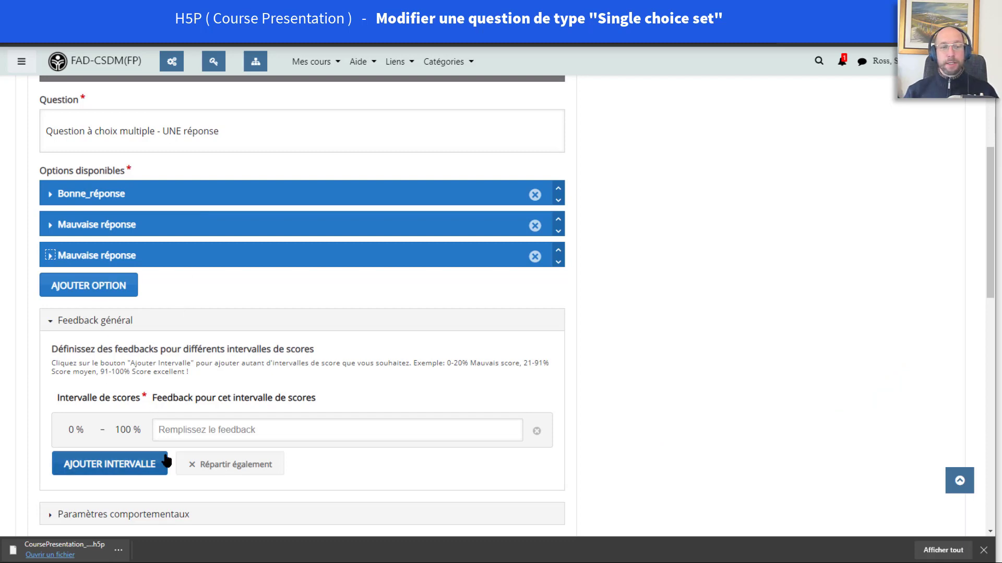
{"action": "scroll", "coordinate": [125, 407], "scroll_direction": "down", "scroll_amount": 3}
{"action": "left_click", "coordinate": [120, 375]}
{"action": "scroll", "coordinate": [293, 422], "scroll_direction": "down", "scroll_amount": 2}
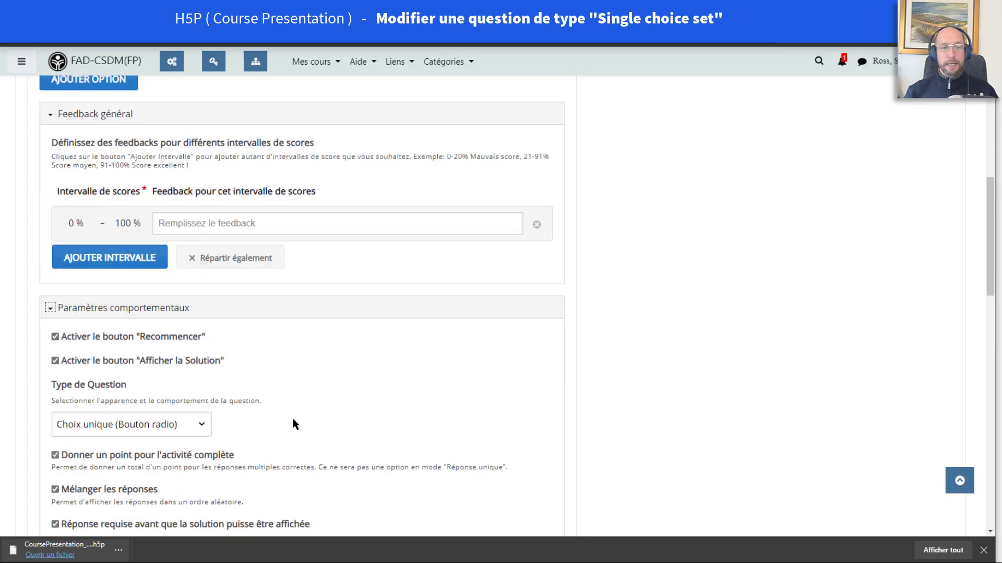
{"action": "scroll", "coordinate": [198, 383], "scroll_direction": "down", "scroll_amount": 2}
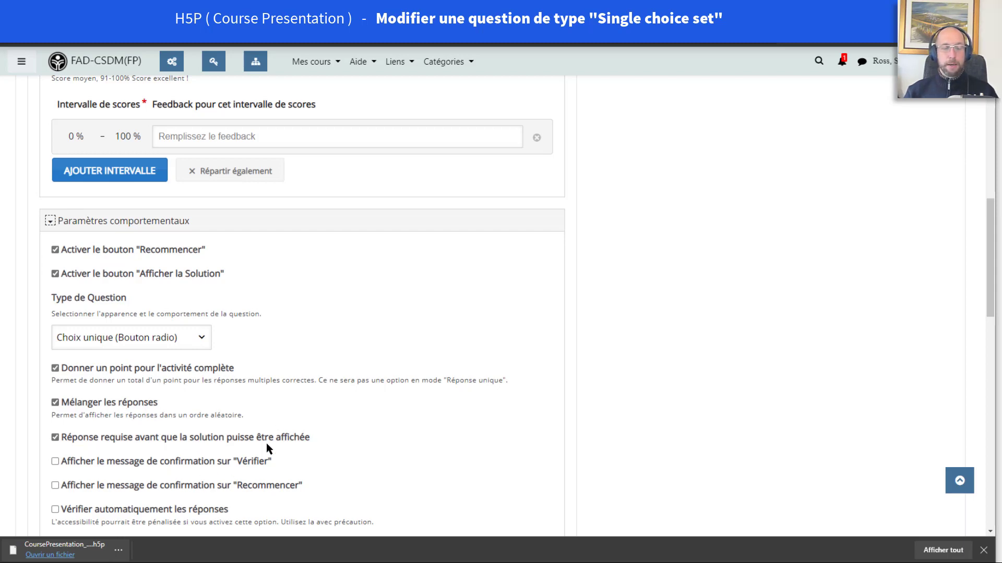
{"action": "scroll", "coordinate": [283, 444], "scroll_direction": "up", "scroll_amount": 2}
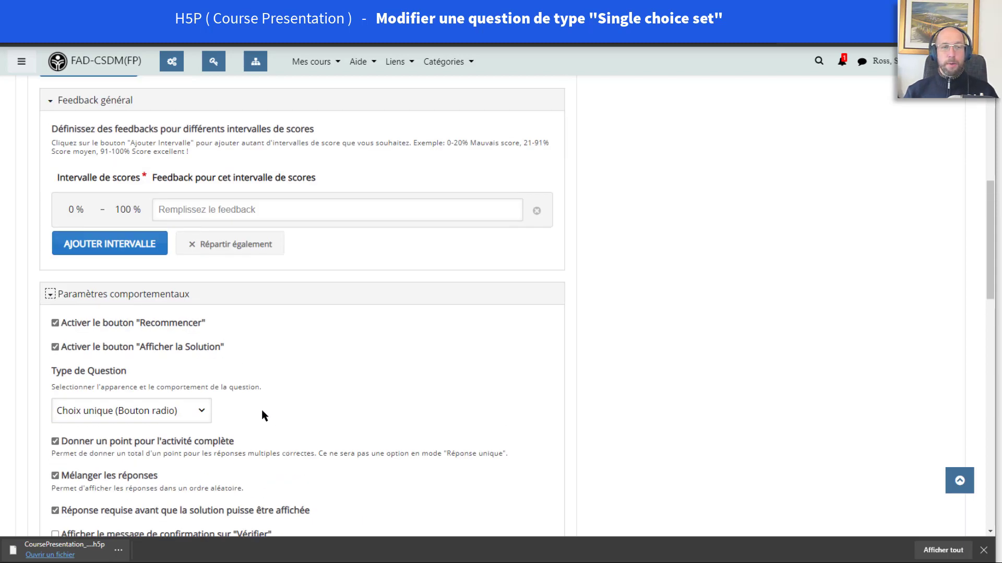
{"action": "left_click", "coordinate": [50, 294]}
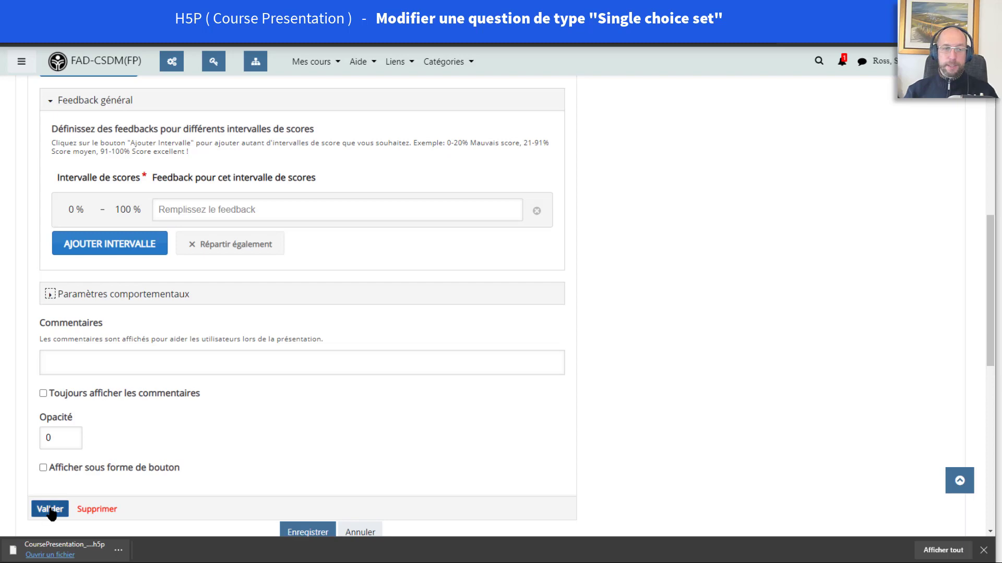
Display the multiple-choice question as a button of size Grande, validate it, and move the button toward the middle of the slide
{"action": "left_click", "coordinate": [43, 468]}
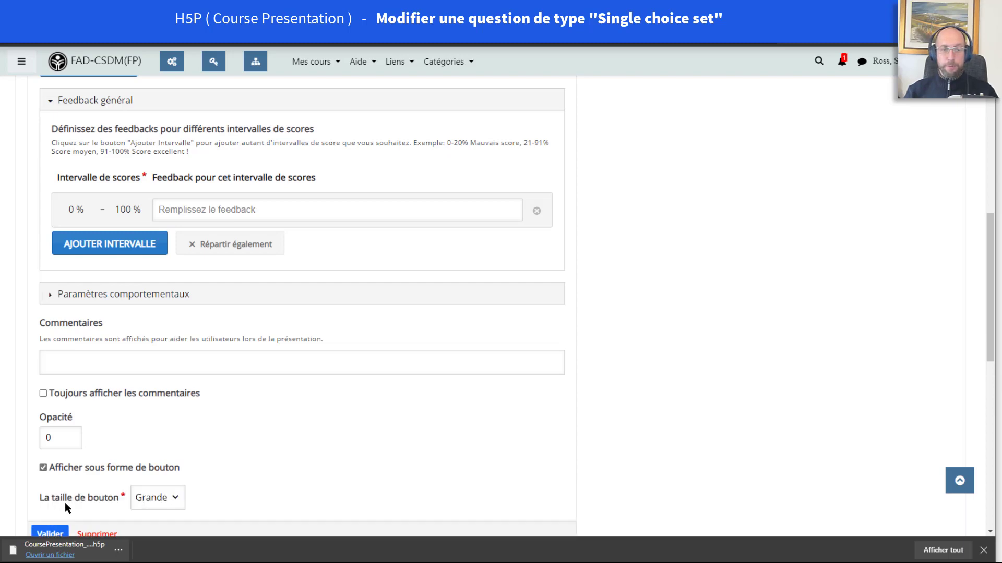
{"action": "left_click", "coordinate": [62, 531]}
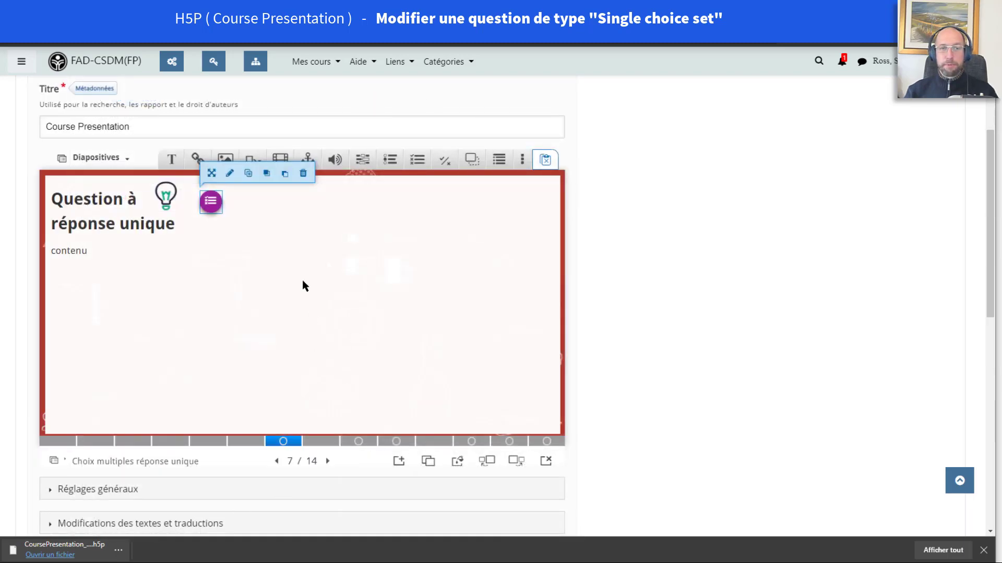
{"action": "left_click_drag", "start_coordinate": [211, 203], "coordinate": [328, 233]}
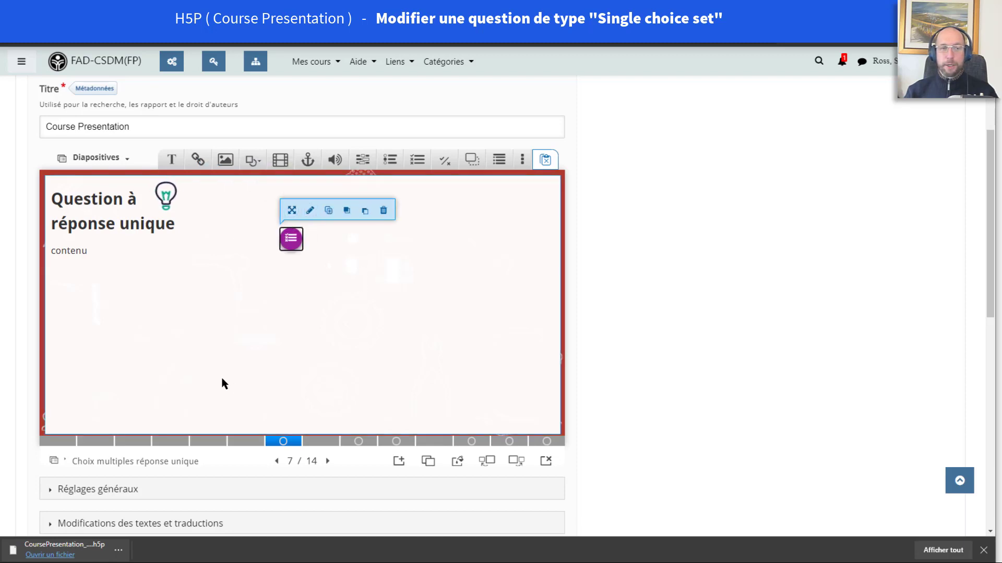
Turn off the question's display as a button, validate it, and reposition the full question beside the slide title
{"action": "left_click", "coordinate": [312, 214]}
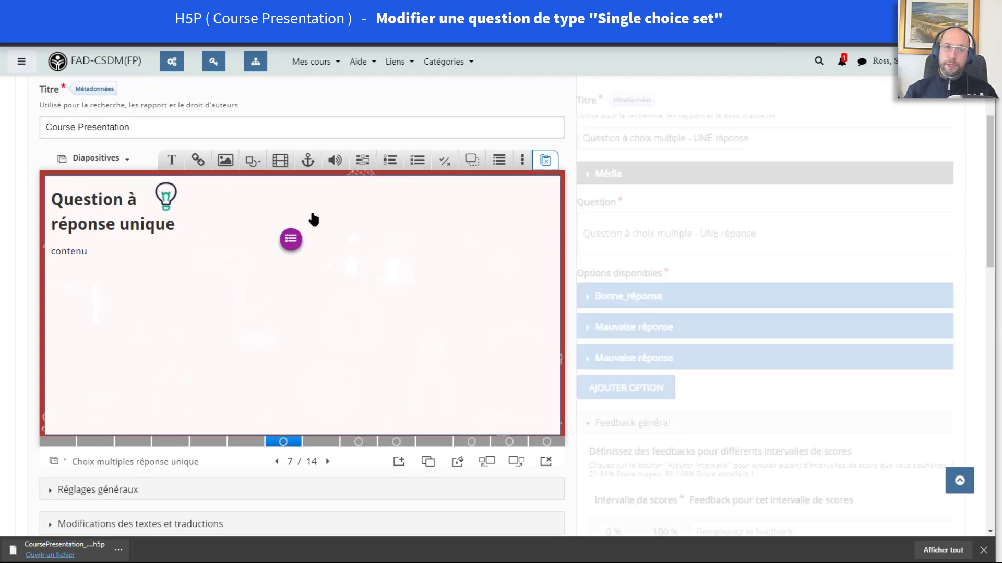
{"action": "scroll", "coordinate": [261, 459], "scroll_direction": "down", "scroll_amount": 7}
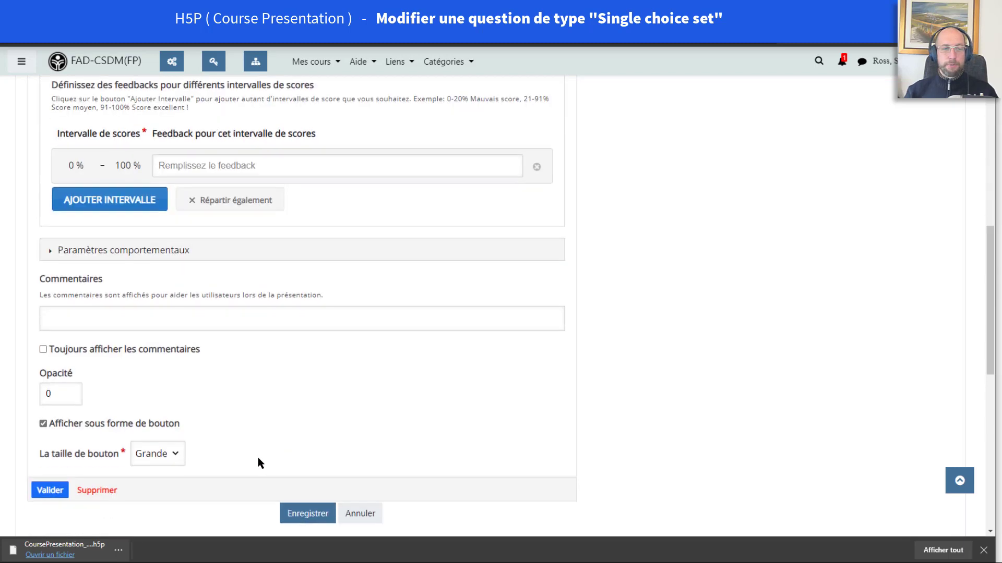
{"action": "left_click", "coordinate": [59, 425]}
{"action": "left_click", "coordinate": [59, 467]}
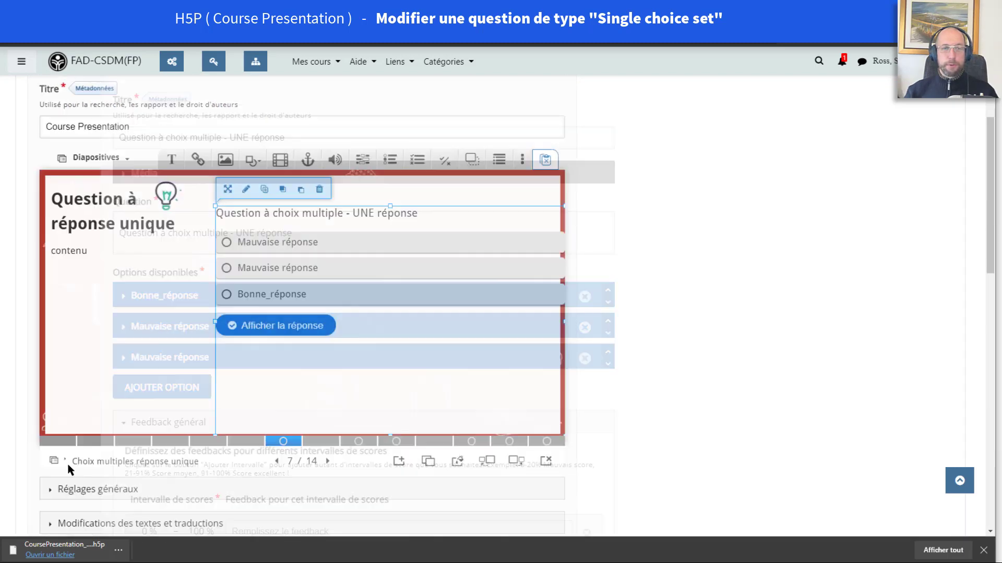
{"action": "left_click_drag", "start_coordinate": [403, 294], "coordinate": [369, 275]}
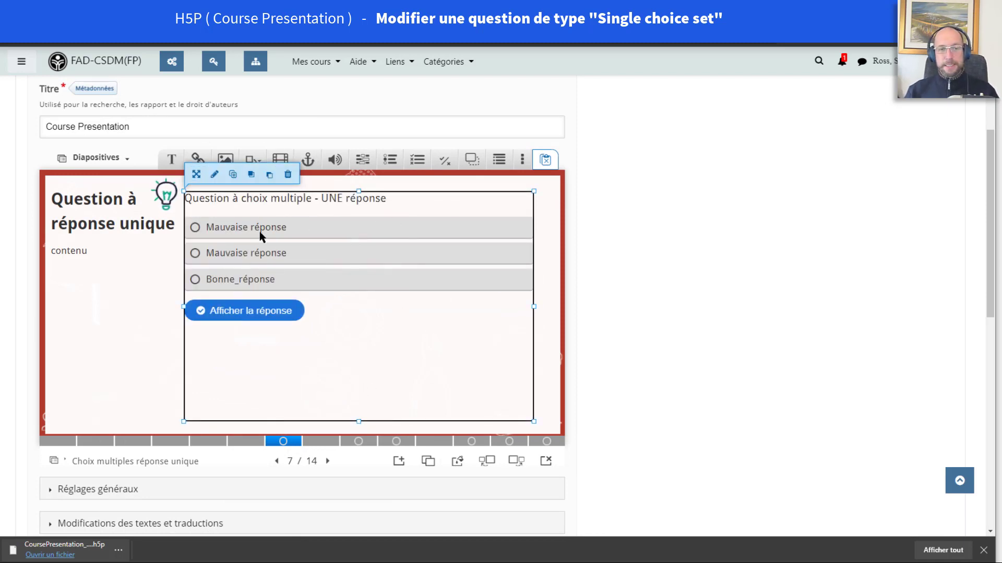
View the multiple-answer question on slide 9, and open the Vrai ou faux question on slide 10 for editing
{"action": "left_click", "coordinate": [358, 442]}
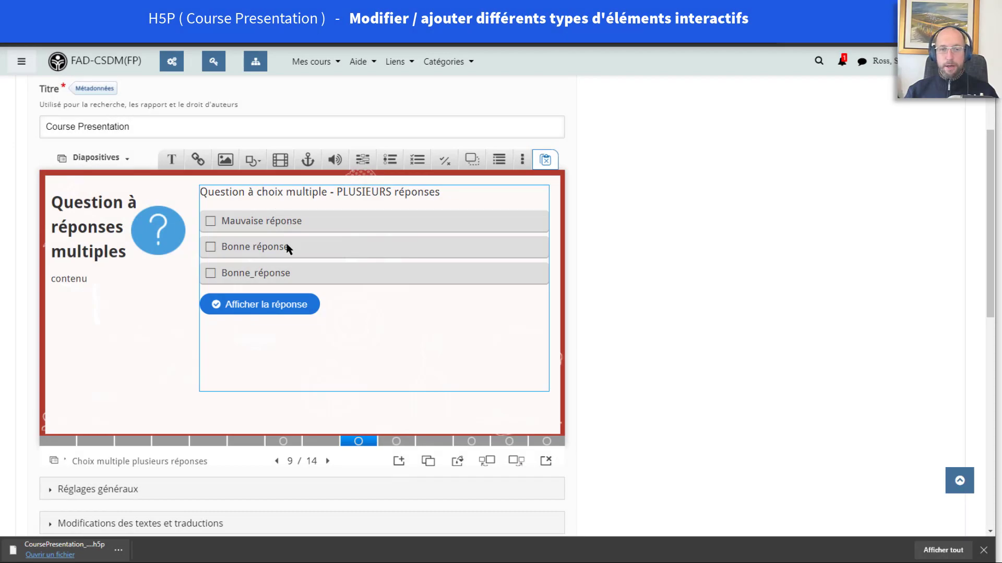
{"action": "left_click", "coordinate": [387, 442]}
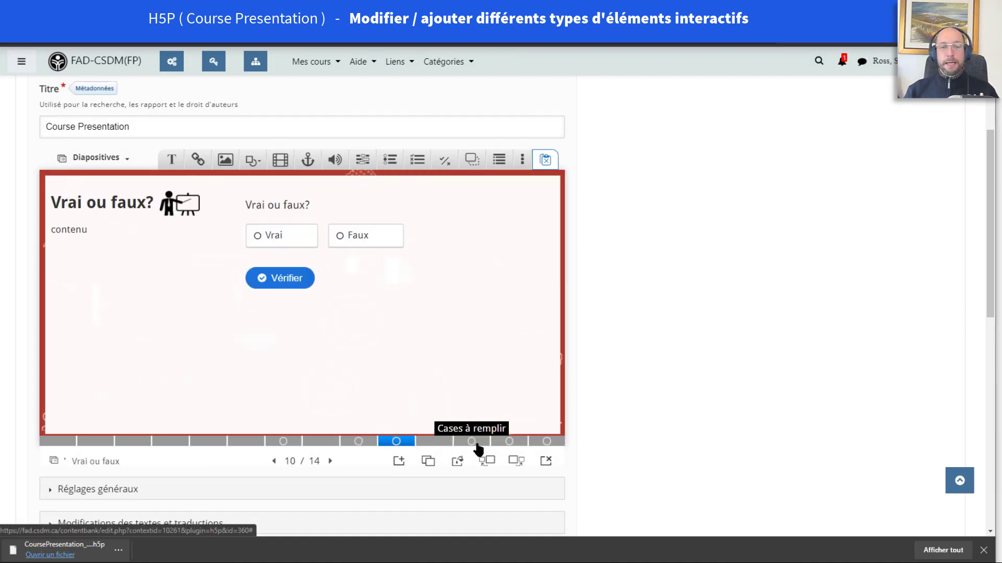
{"action": "left_click", "coordinate": [329, 269]}
{"action": "double_click", "coordinate": [330, 268]}
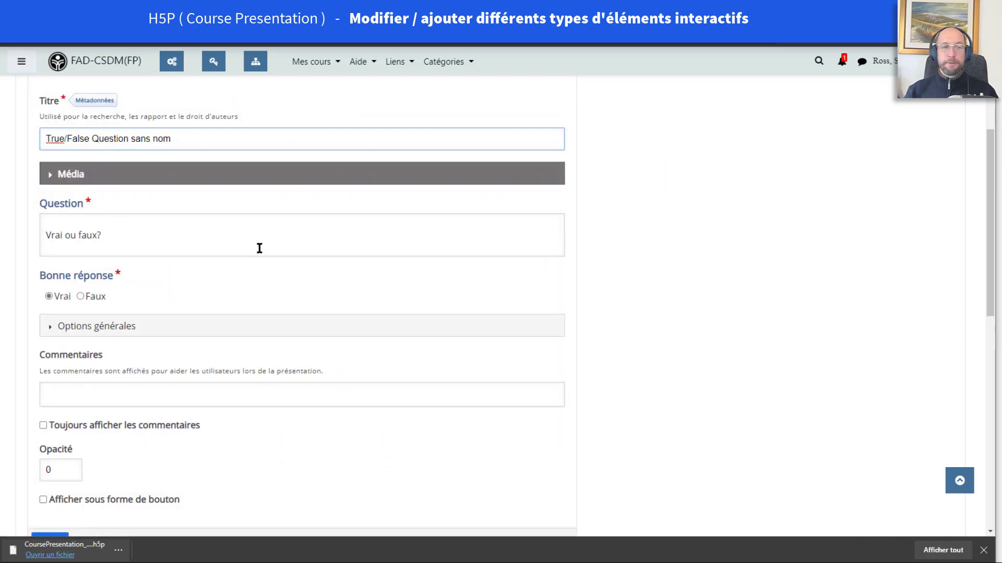
Review the true/false question's correct answer and general settings, and validate it without changes
{"action": "left_click", "coordinate": [91, 329]}
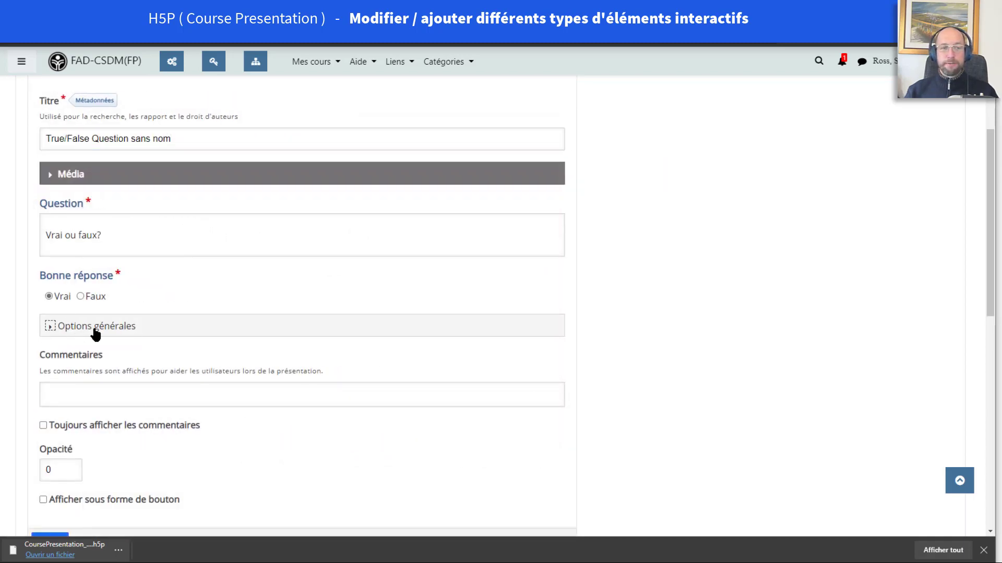
{"action": "left_click", "coordinate": [96, 328]}
{"action": "scroll", "coordinate": [188, 345], "scroll_direction": "down", "scroll_amount": 3}
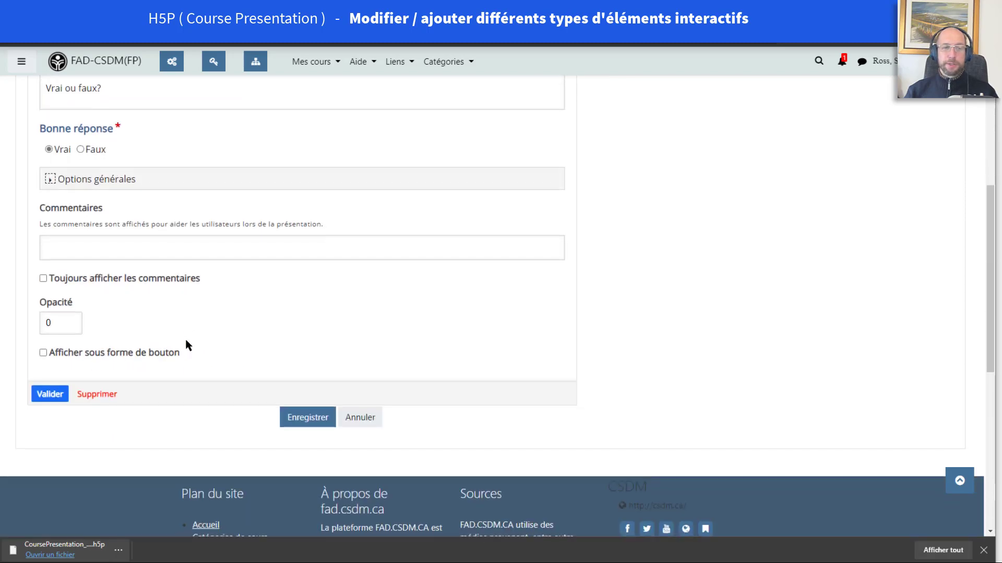
{"action": "left_click", "coordinate": [53, 395]}
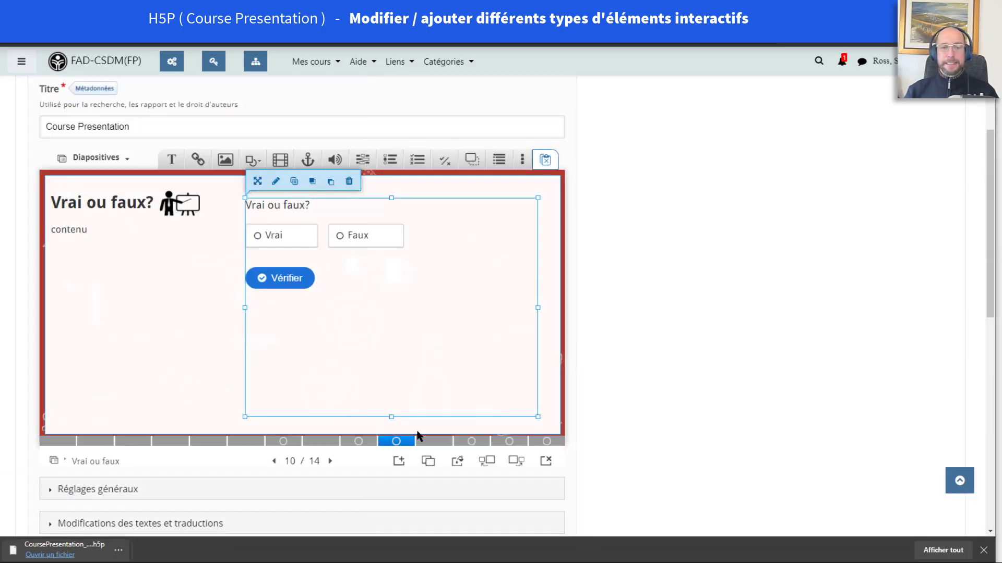
Open the fill-in-the-blanks exercise on slide 12, Cases à remplir, and highlight the teacher note in its Consigne
{"action": "left_click", "coordinate": [471, 442]}
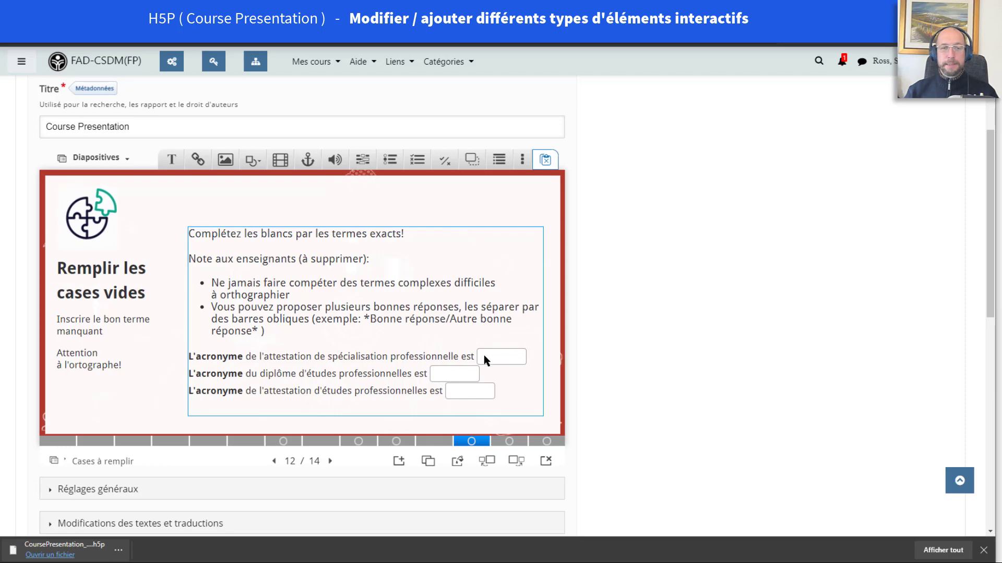
{"action": "left_click", "coordinate": [395, 329]}
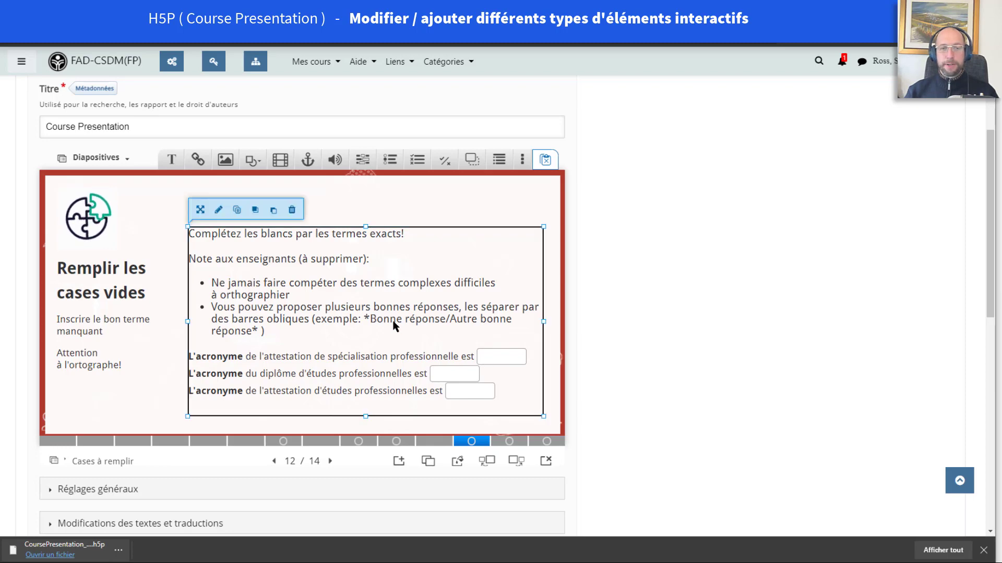
{"action": "left_click", "coordinate": [218, 210]}
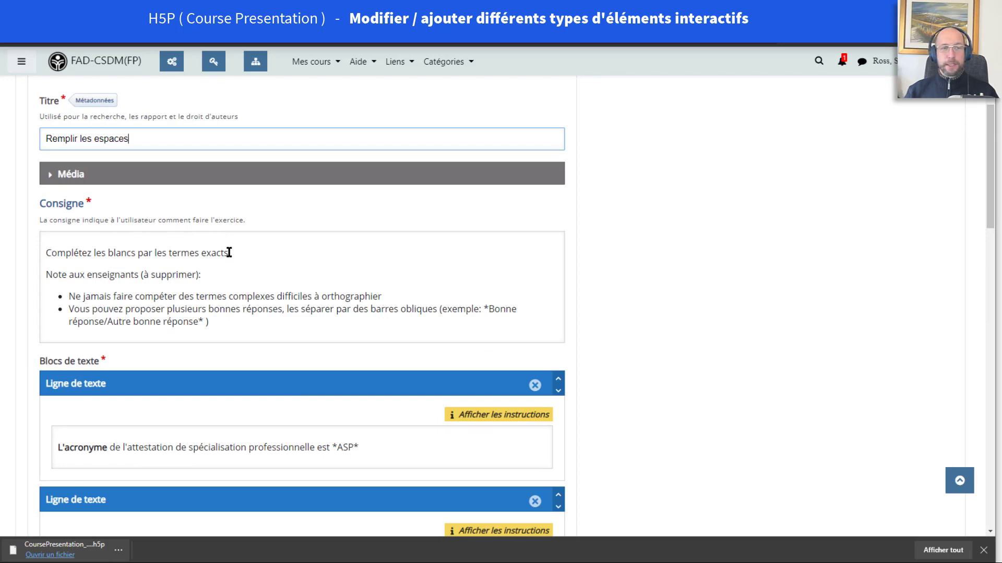
{"action": "left_click", "coordinate": [229, 252]}
{"action": "left_click_drag", "start_coordinate": [53, 289], "coordinate": [127, 332]}
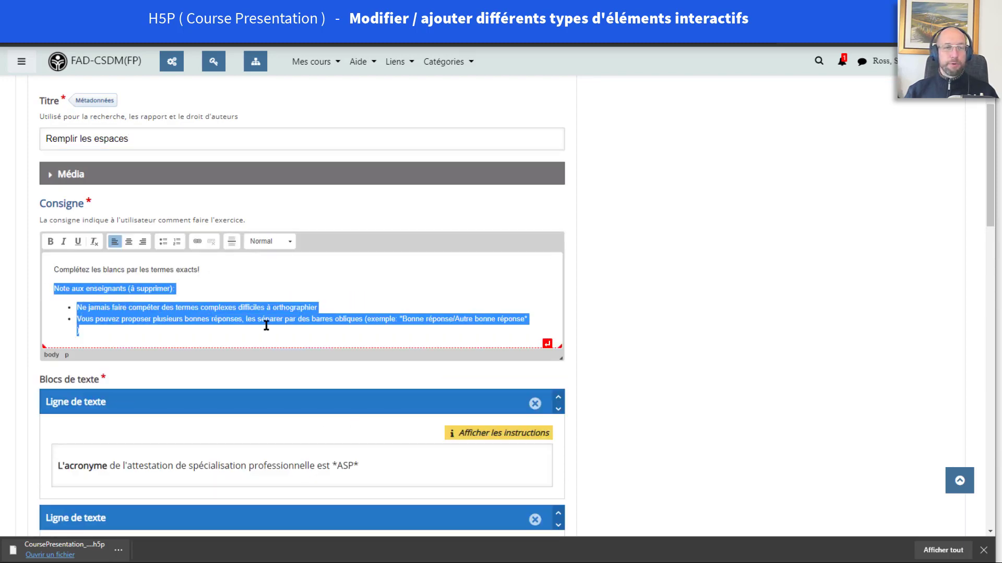
Examine how the blank is marked in the *ASP* text line, and show and hide that line's instructions
{"action": "scroll", "coordinate": [261, 321], "scroll_direction": "down", "scroll_amount": 3}
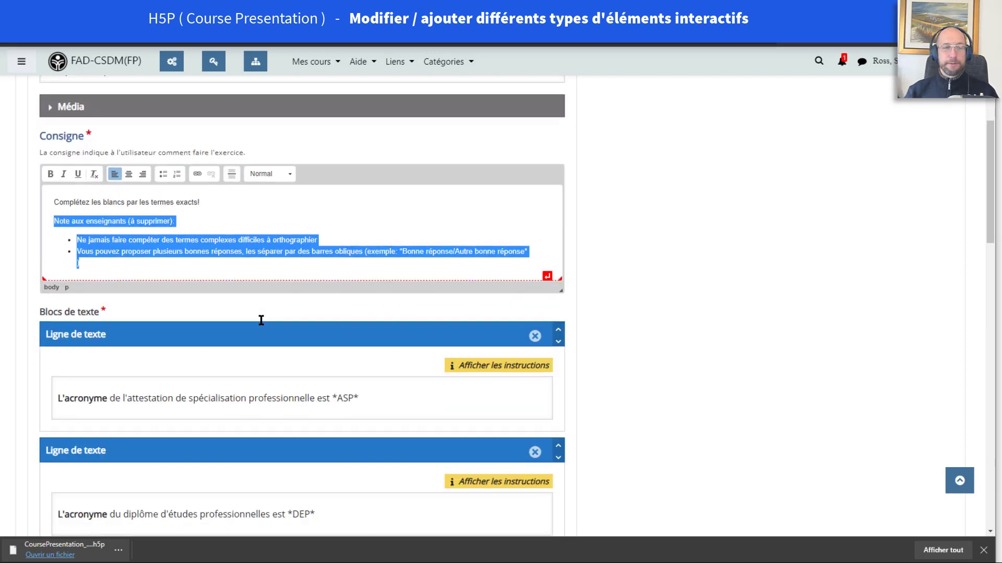
{"action": "left_click", "coordinate": [208, 322]}
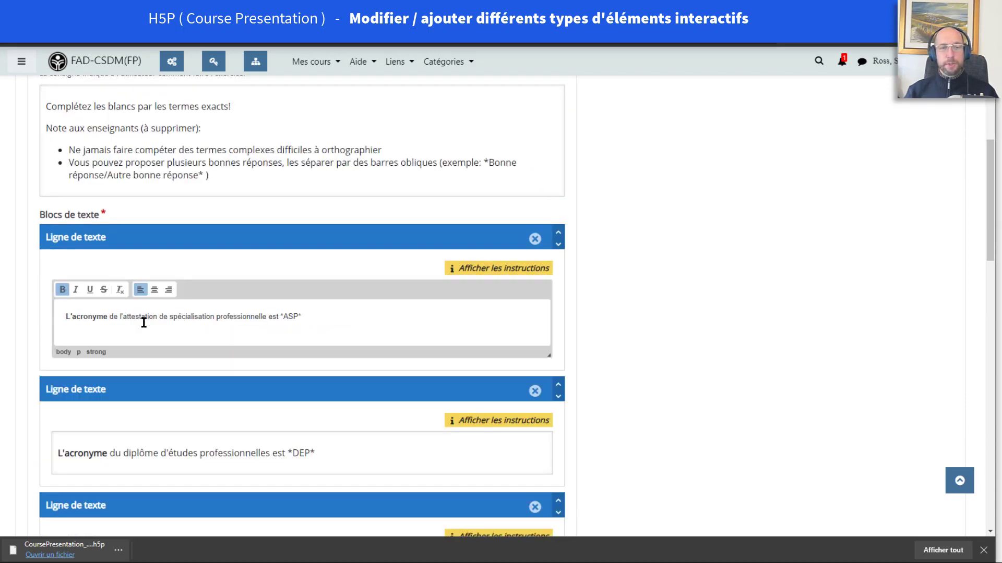
{"action": "key", "text": "ctrl+1"}
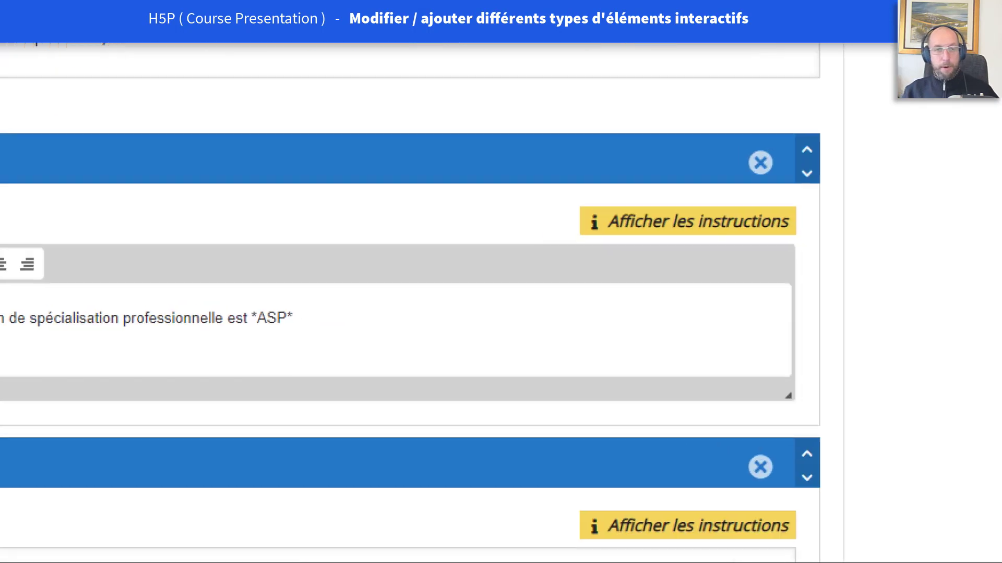
{"action": "left_click", "coordinate": [293, 307]}
{"action": "left_click_drag", "start_coordinate": [245, 300], "coordinate": [337, 347]}
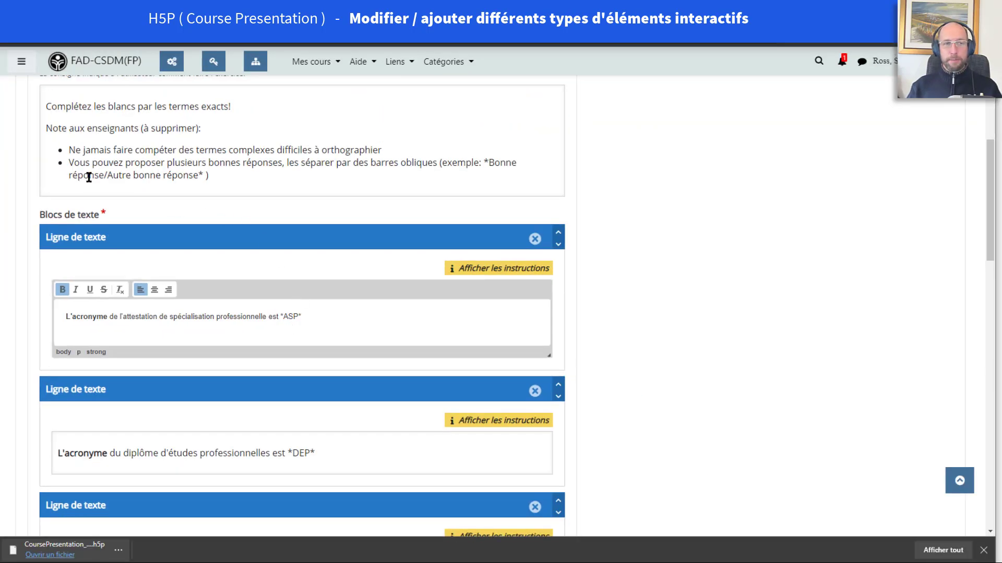
{"action": "left_click", "coordinate": [482, 269]}
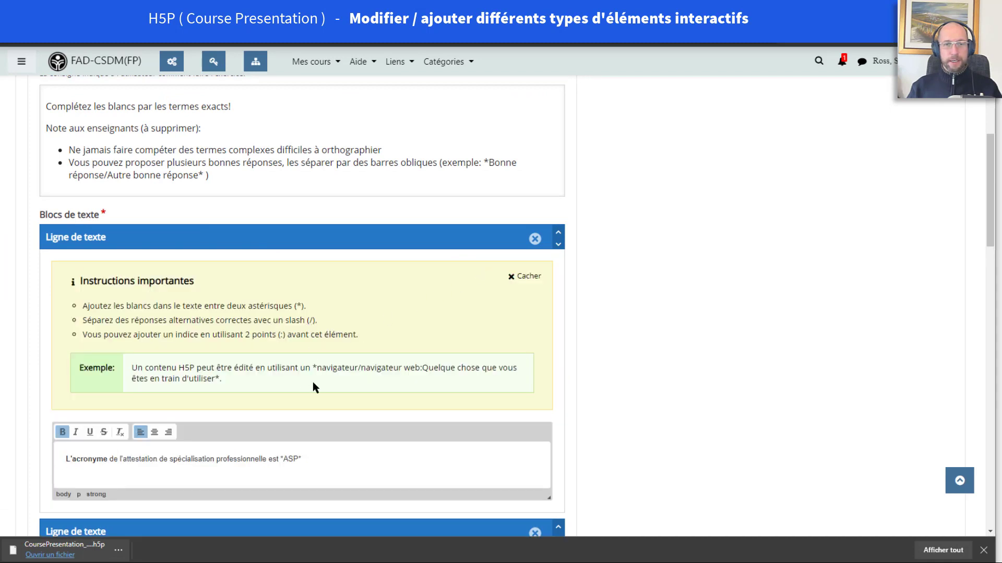
{"action": "left_click", "coordinate": [524, 278]}
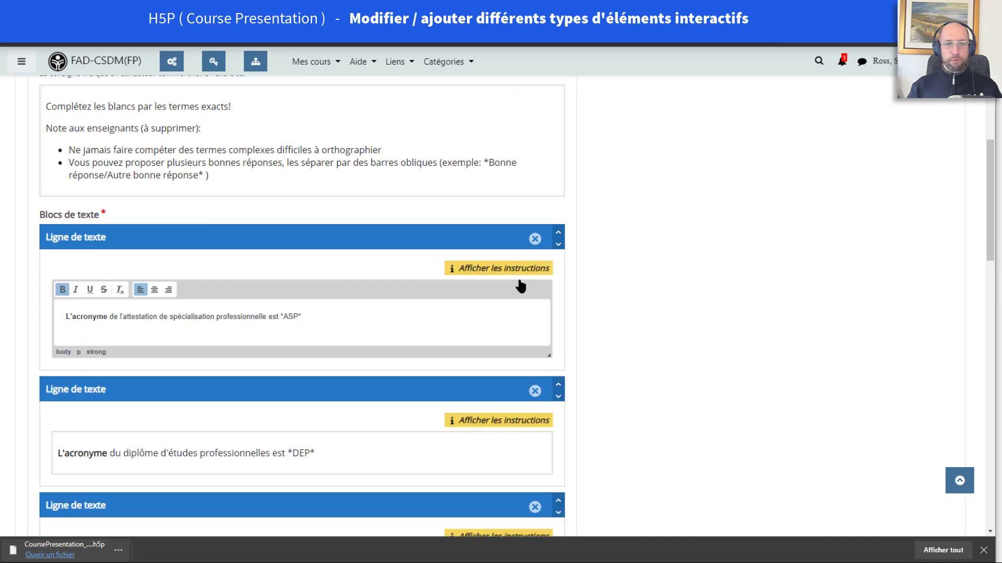
Review the remaining text lines and settings of the fill-in-the-blanks exercise, and validate it without changes
{"action": "scroll", "coordinate": [398, 412], "scroll_direction": "down", "scroll_amount": 4}
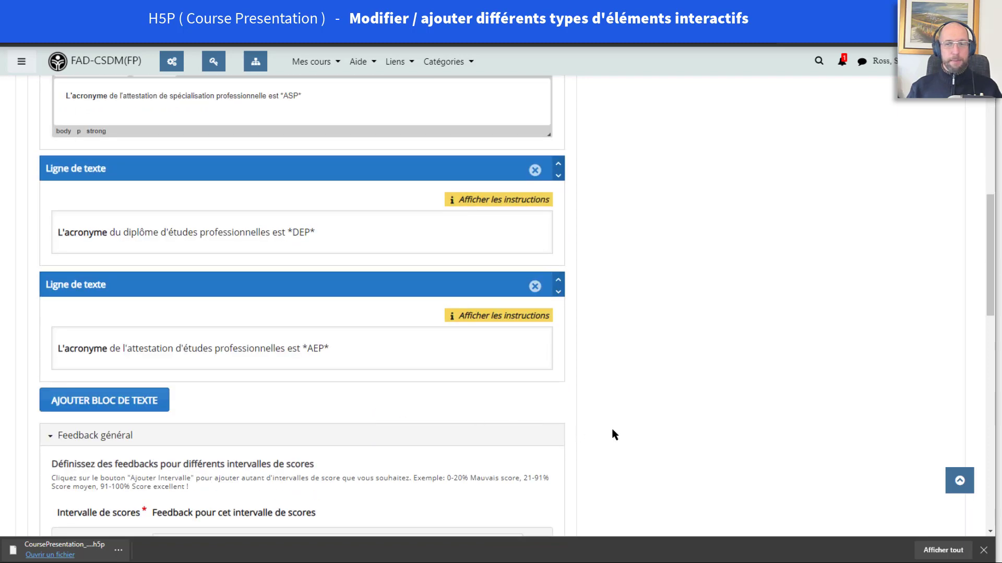
{"action": "scroll", "coordinate": [364, 368], "scroll_direction": "down", "scroll_amount": 5}
{"action": "scroll", "coordinate": [158, 387], "scroll_direction": "down", "scroll_amount": 4}
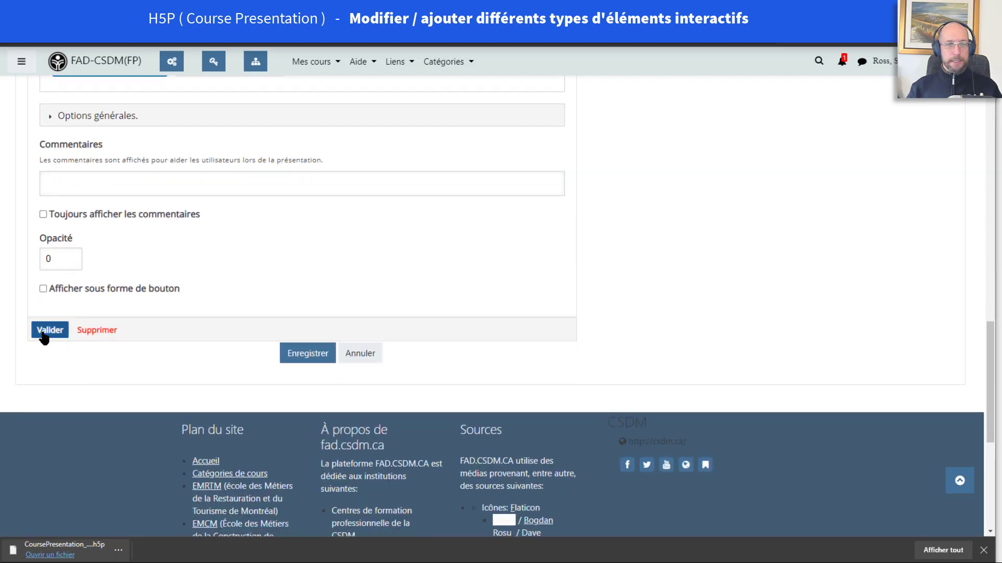
{"action": "left_click", "coordinate": [45, 332]}
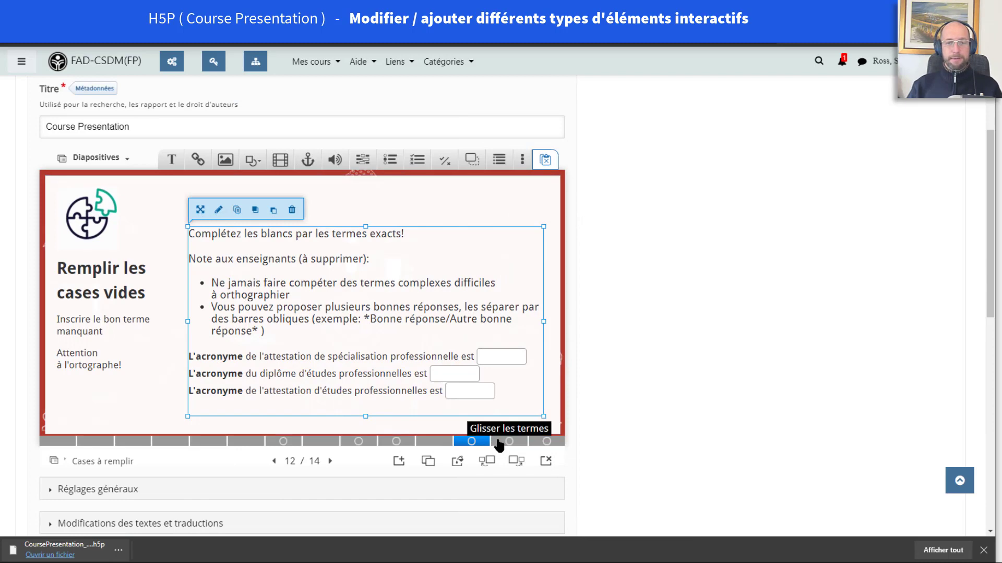
Open the Glisser les termes exercise on slide 13, examine how *NTFS* is marked in the question text, and validate it unchanged
{"action": "left_click", "coordinate": [500, 443]}
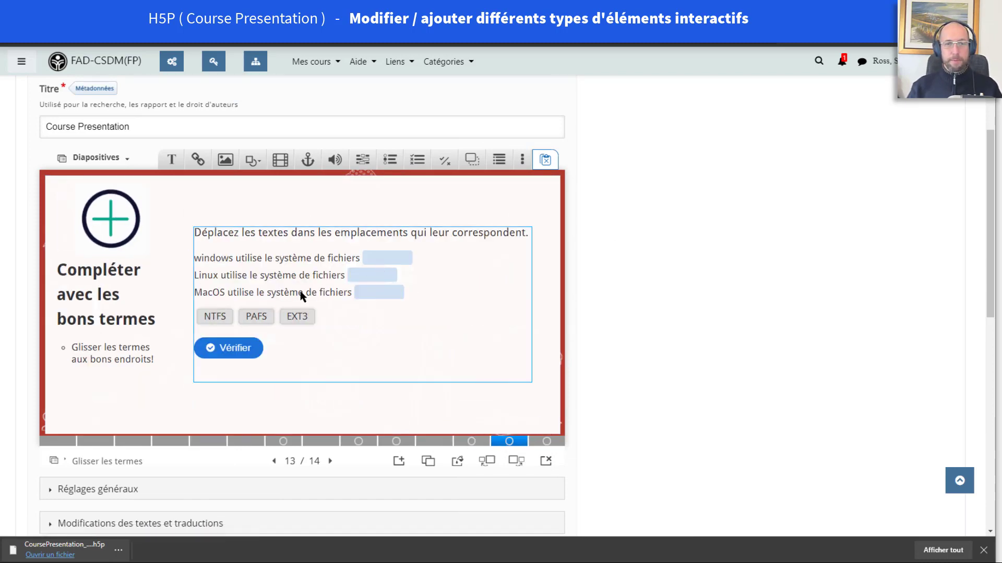
{"action": "double_click", "coordinate": [270, 290]}
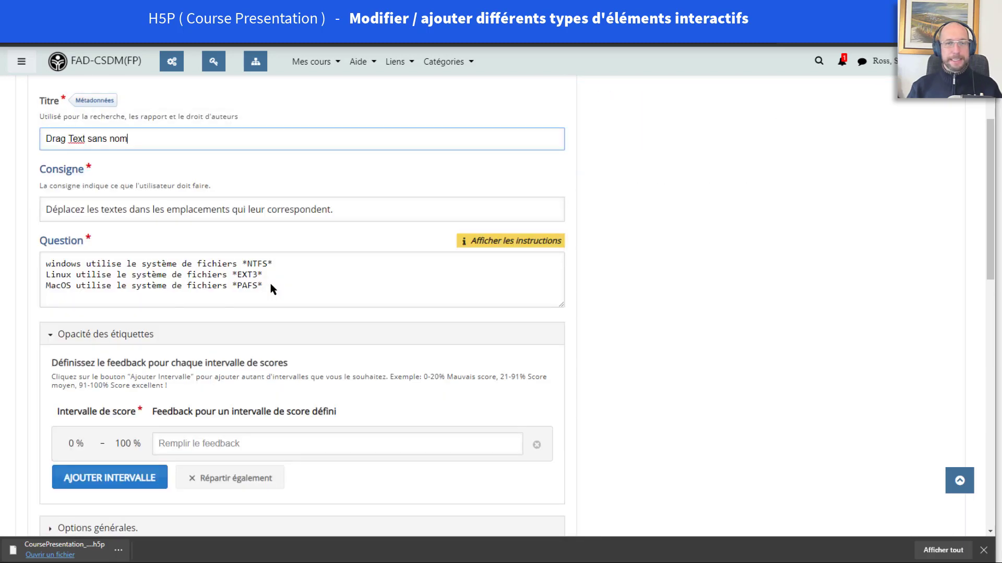
{"action": "left_click", "coordinate": [80, 264]}
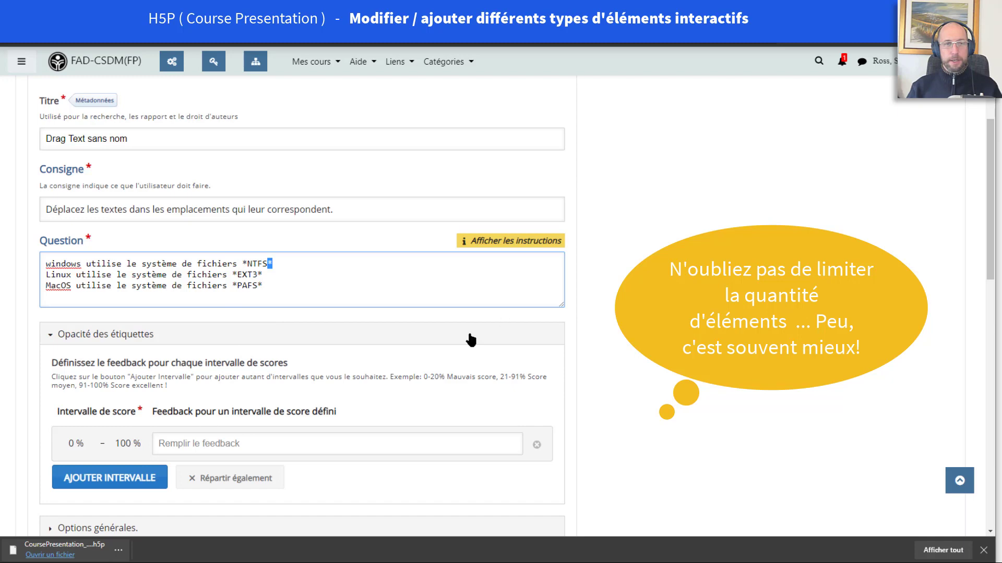
{"action": "scroll", "coordinate": [406, 385], "scroll_direction": "down", "scroll_amount": 3}
{"action": "scroll", "coordinate": [386, 407], "scroll_direction": "down", "scroll_amount": 4}
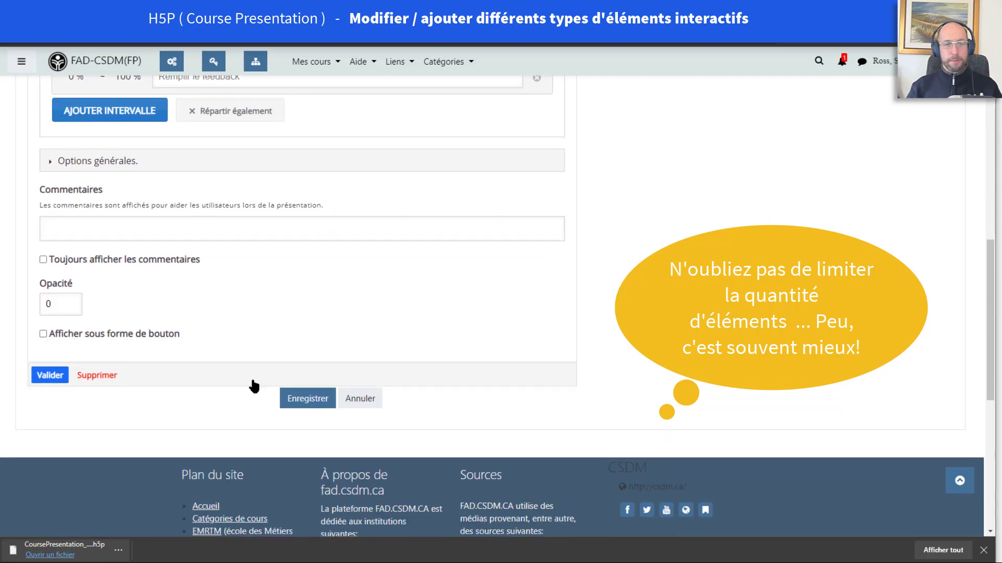
{"action": "left_click", "coordinate": [45, 374]}
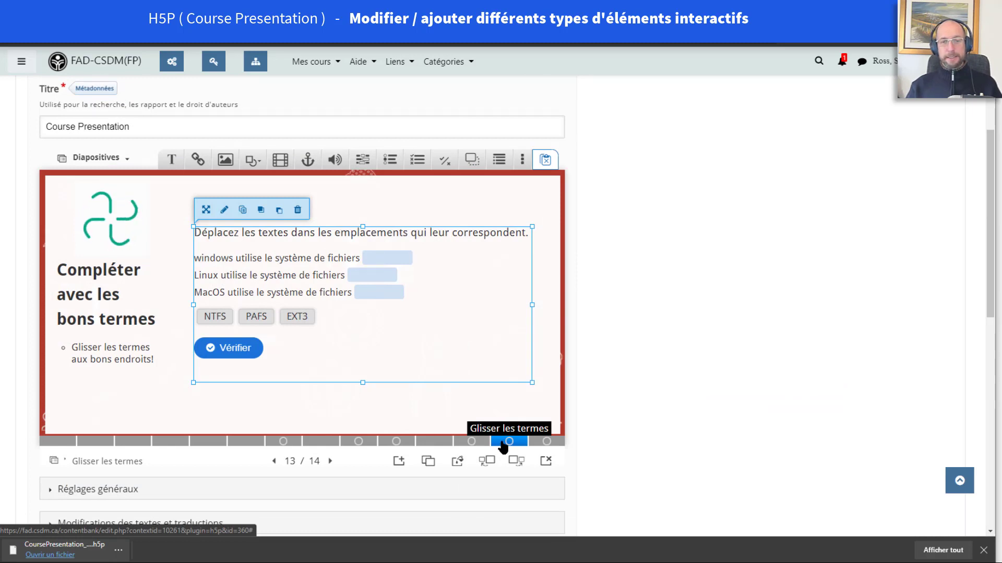
Duplicate the Glisser les termes slide, and open the summary activity on the Résumé de la leçon slide for editing
{"action": "left_click", "coordinate": [430, 472]}
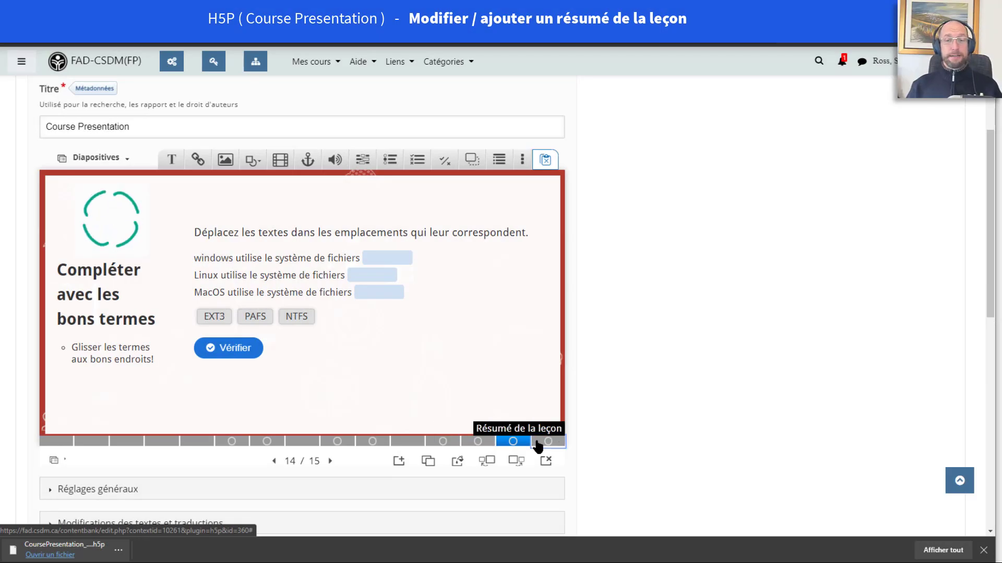
{"action": "left_click", "coordinate": [537, 441]}
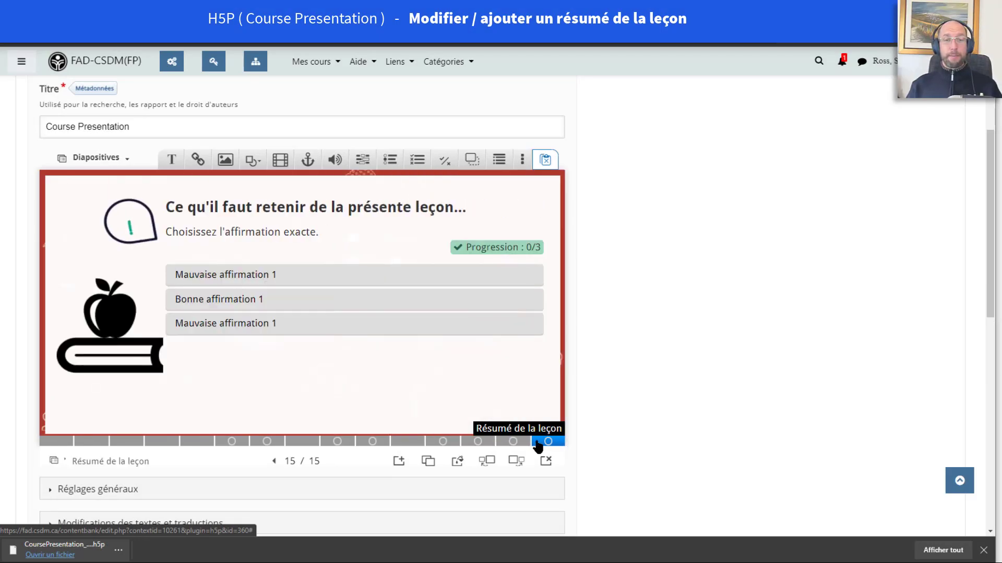
{"action": "left_click", "coordinate": [373, 307]}
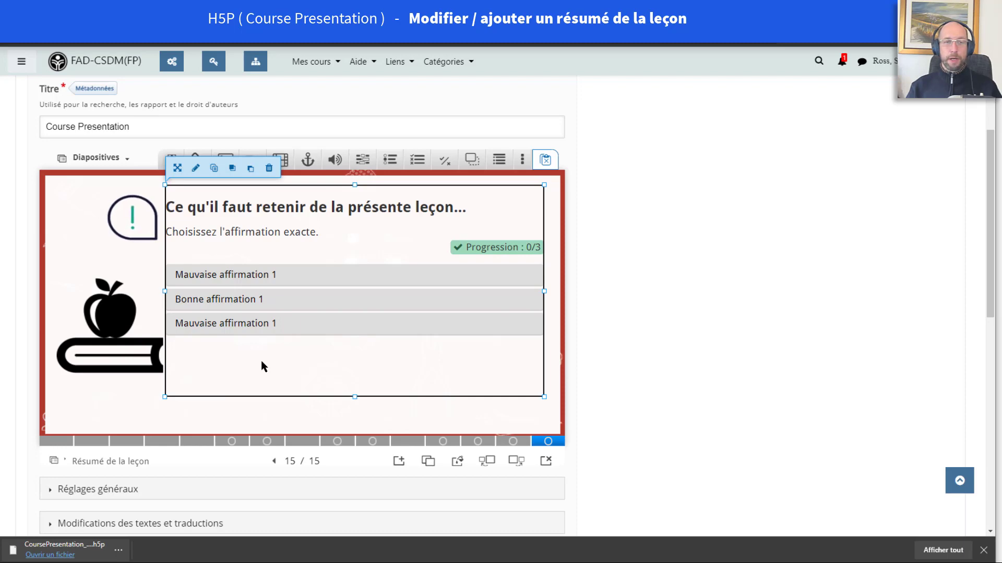
{"action": "left_click", "coordinate": [196, 168]}
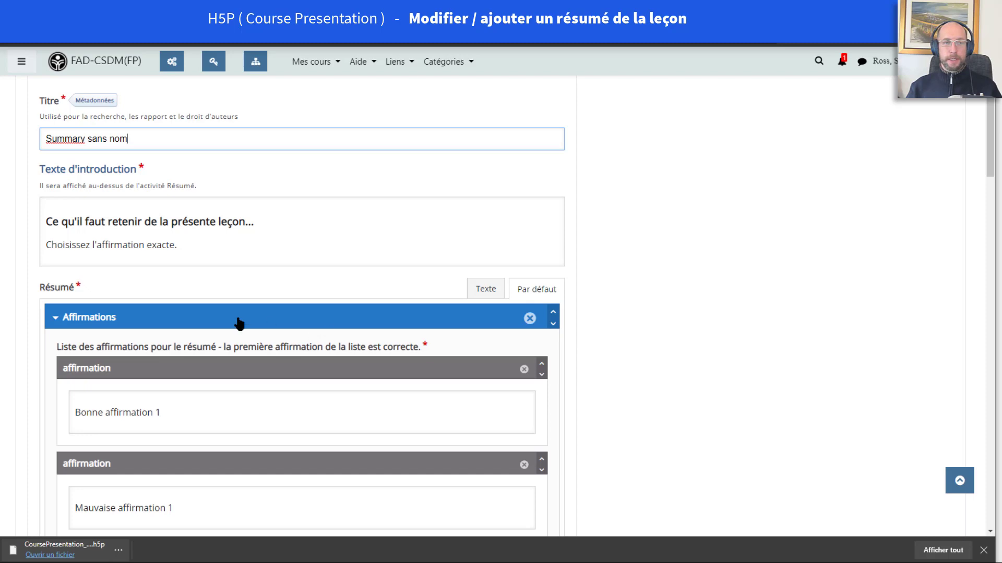
Collapse the three Affirmations groups in the summary activity
{"action": "left_click", "coordinate": [55, 318]}
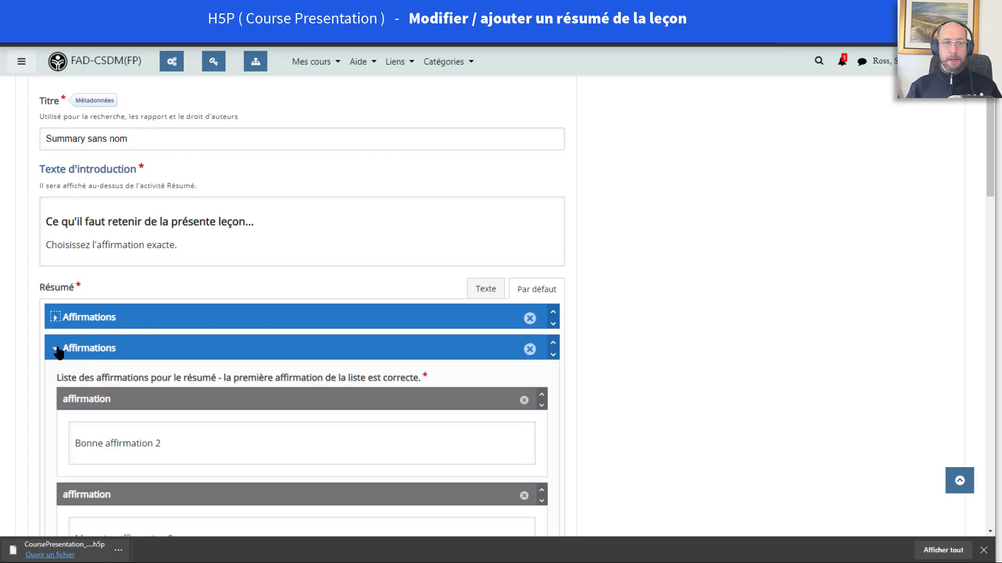
{"action": "left_click", "coordinate": [56, 349]}
{"action": "left_click", "coordinate": [54, 381]}
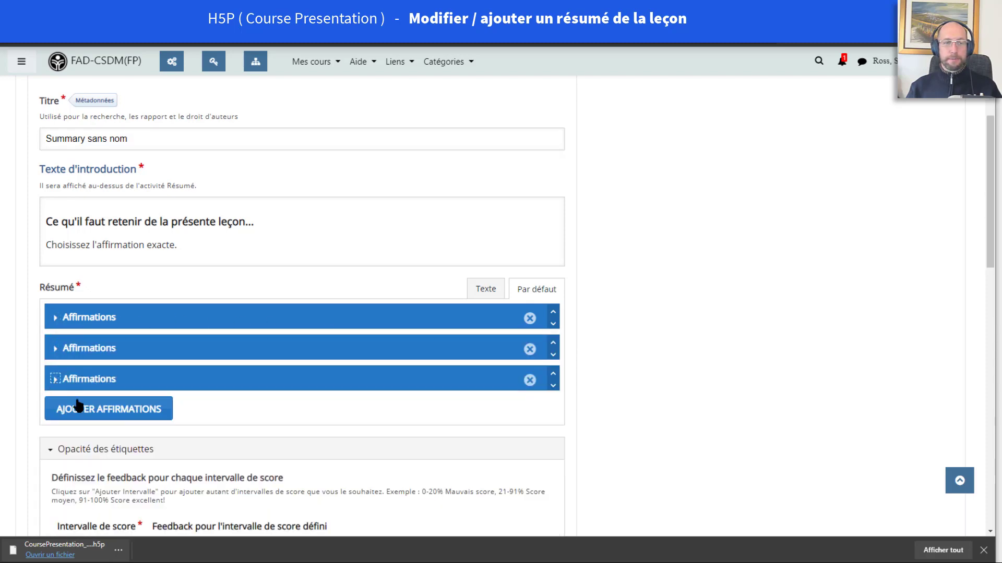
Expand the first Affirmations group and examine its correct statement and its wrong statements
{"action": "left_click", "coordinate": [55, 317]}
{"action": "scroll", "coordinate": [202, 347], "scroll_direction": "down", "scroll_amount": 3}
{"action": "left_click", "coordinate": [172, 269]}
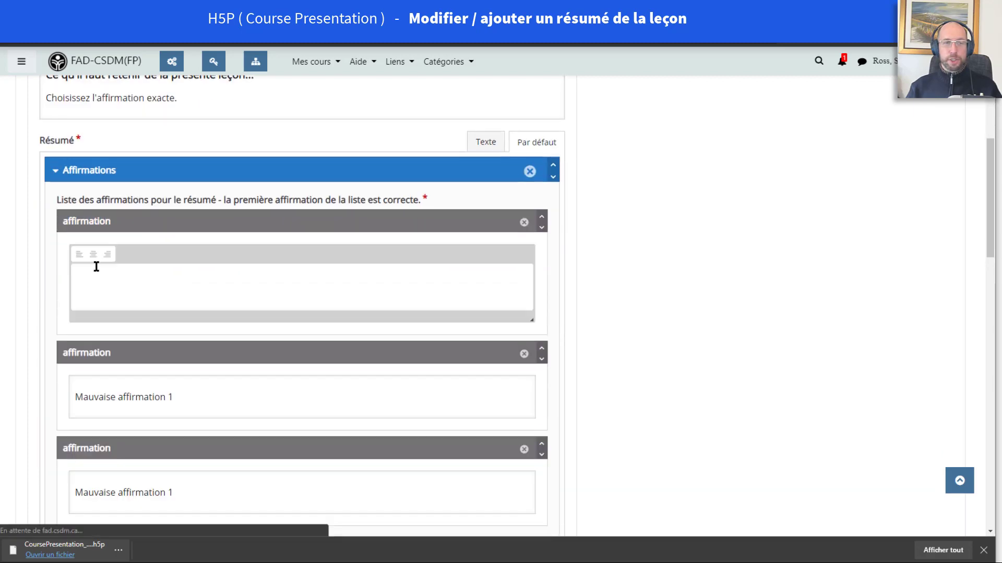
{"action": "left_click", "coordinate": [188, 398]}
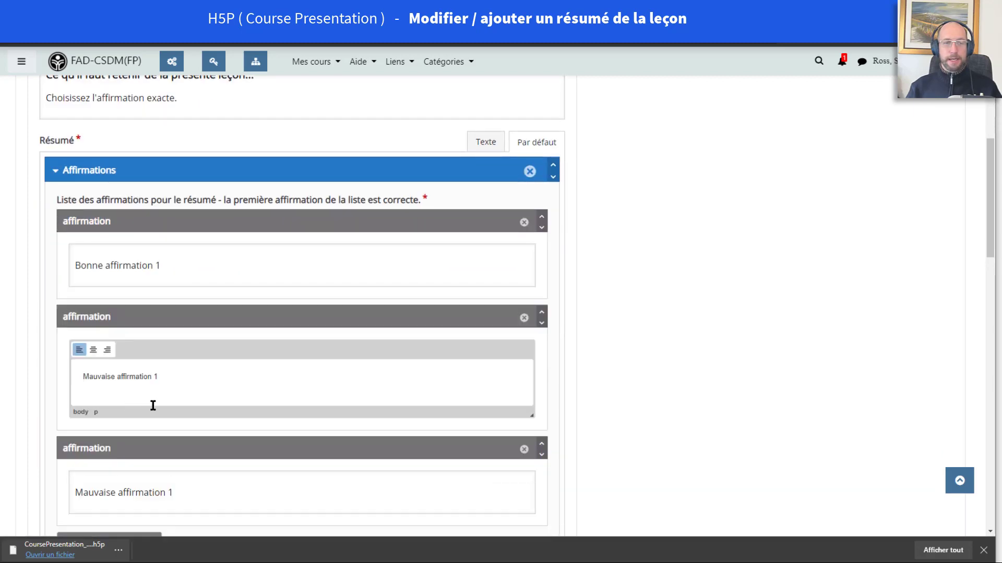
{"action": "scroll", "coordinate": [172, 412], "scroll_direction": "down", "scroll_amount": 2}
{"action": "scroll", "coordinate": [141, 418], "scroll_direction": "down", "scroll_amount": 4}
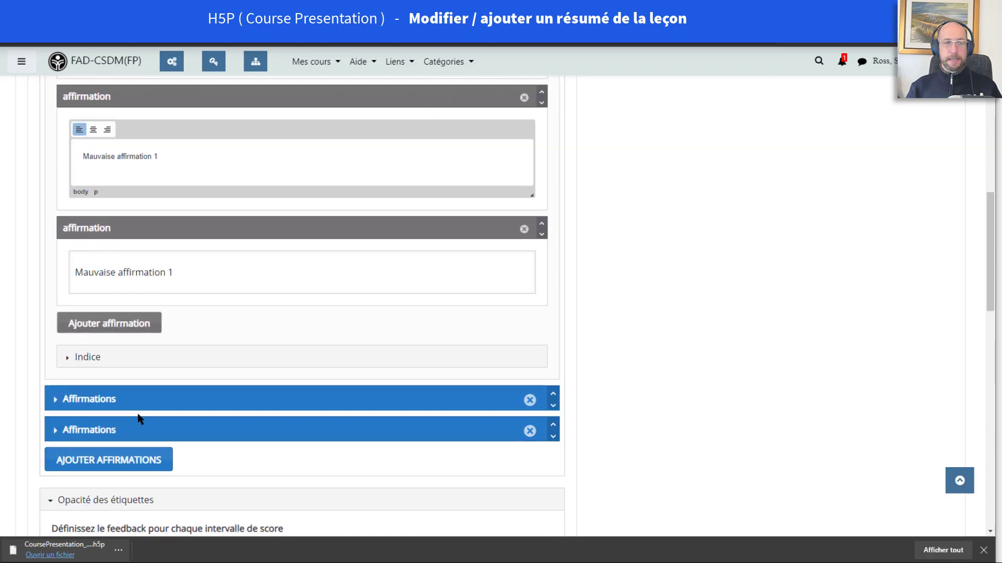
Expand the second Affirmations group, review its statements, and validate the summary activity without changes
{"action": "left_click", "coordinate": [67, 400]}
{"action": "scroll", "coordinate": [190, 416], "scroll_direction": "down", "scroll_amount": 2}
{"action": "scroll", "coordinate": [189, 415], "scroll_direction": "down", "scroll_amount": 4}
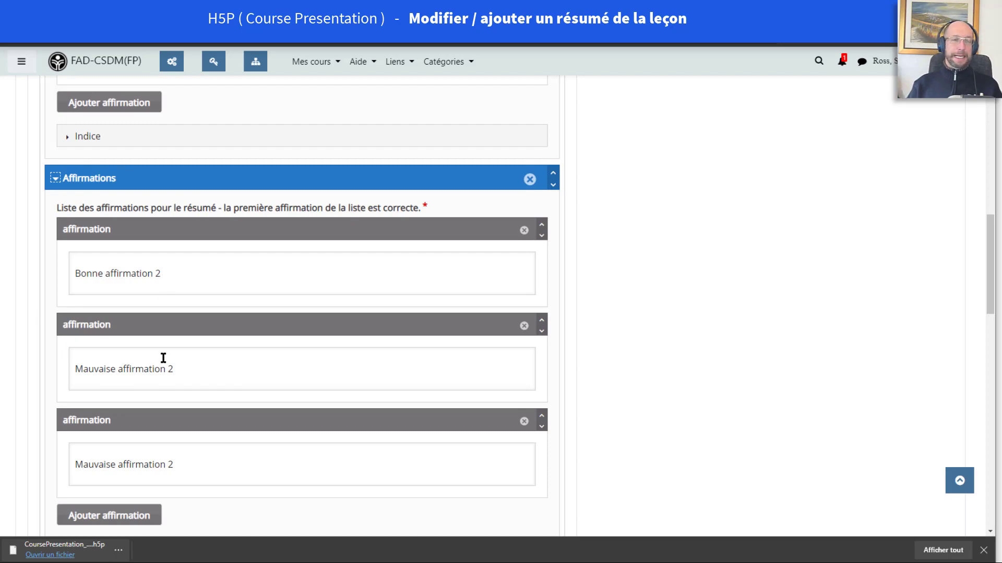
{"action": "scroll", "coordinate": [163, 358], "scroll_direction": "down", "scroll_amount": 5}
{"action": "scroll", "coordinate": [163, 358], "scroll_direction": "down", "scroll_amount": 6}
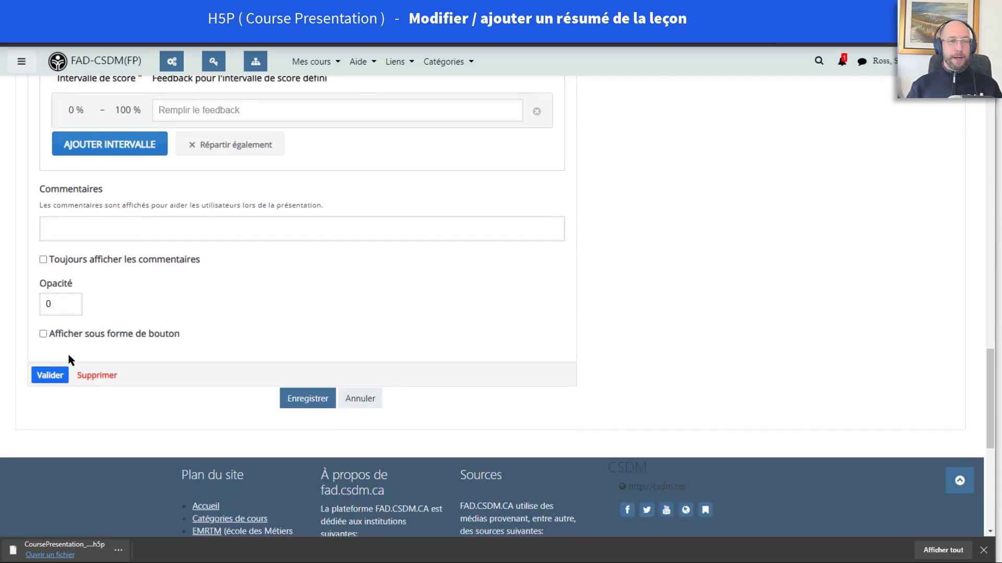
{"action": "left_click", "coordinate": [52, 376]}
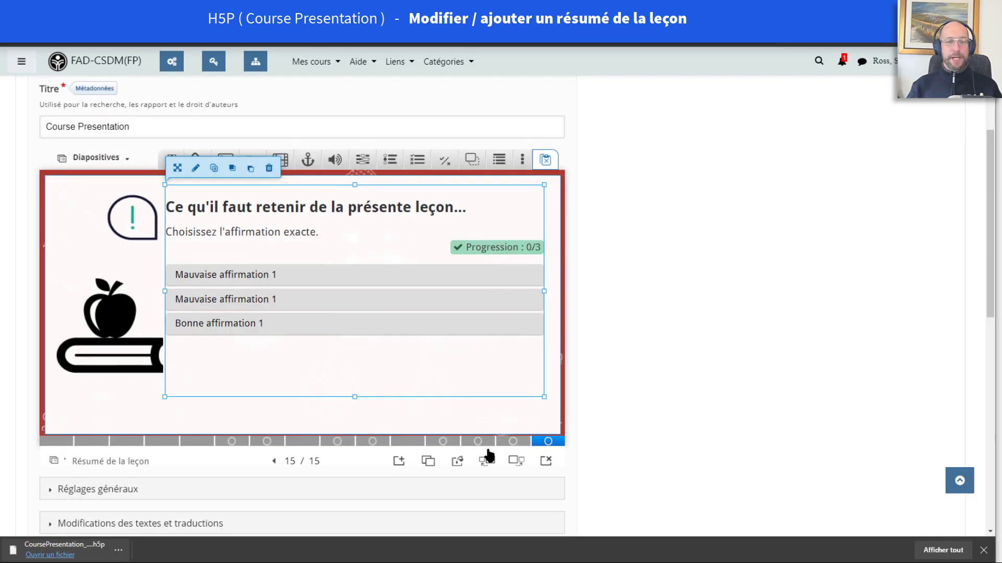
Save the presentation, and display its Résumé de la leçon slide in the saved content's preview
{"action": "scroll", "coordinate": [488, 456], "scroll_direction": "down", "scroll_amount": 4}
{"action": "left_click", "coordinate": [314, 339]}
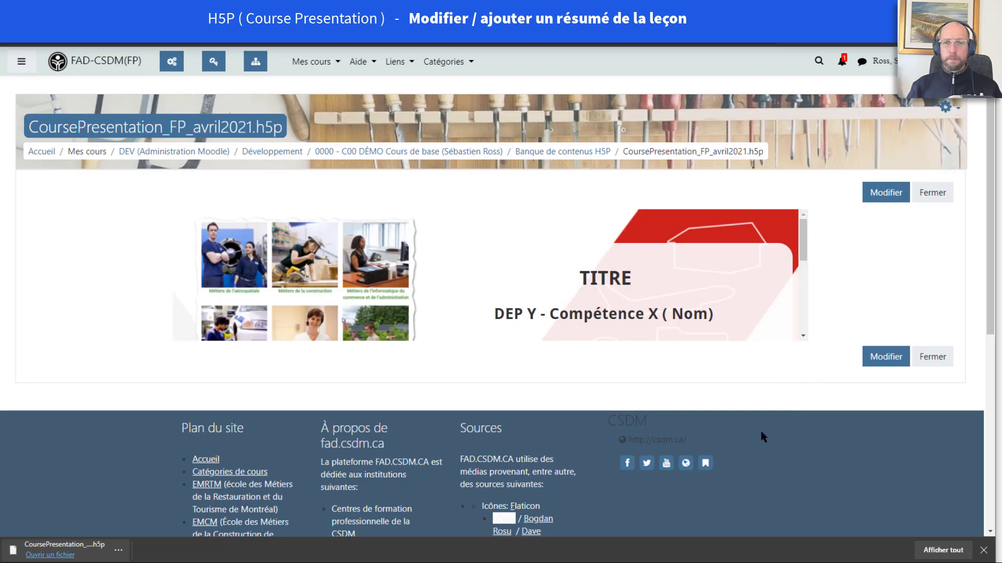
{"action": "scroll", "coordinate": [835, 334], "scroll_direction": "down", "scroll_amount": 4}
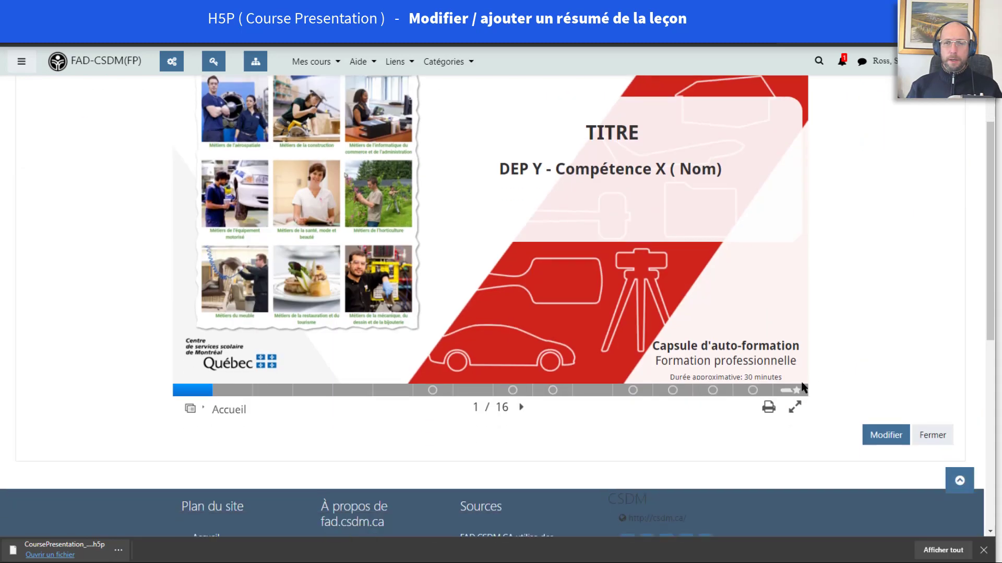
{"action": "left_click", "coordinate": [754, 392]}
{"action": "scroll", "coordinate": [750, 387], "scroll_direction": "up", "scroll_amount": 3}
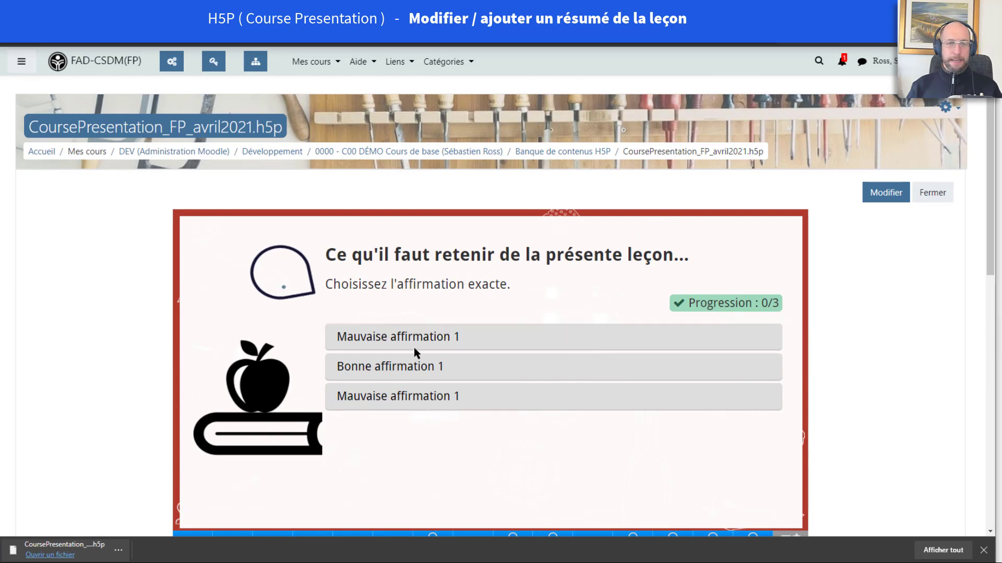
Test the summary by choosing Mauvaise affirmation 1, followed by Bonne affirmation 1, Bonne affirmation 2 and Bonne affirmation 3
{"action": "left_click", "coordinate": [444, 346]}
{"action": "scroll", "coordinate": [473, 344], "scroll_direction": "down", "scroll_amount": 1}
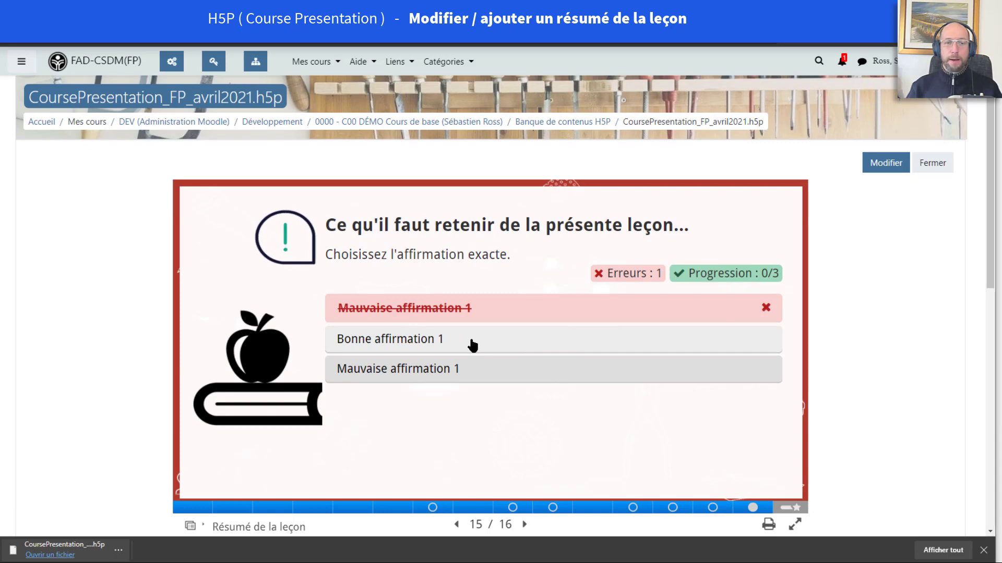
{"action": "left_click", "coordinate": [473, 345]}
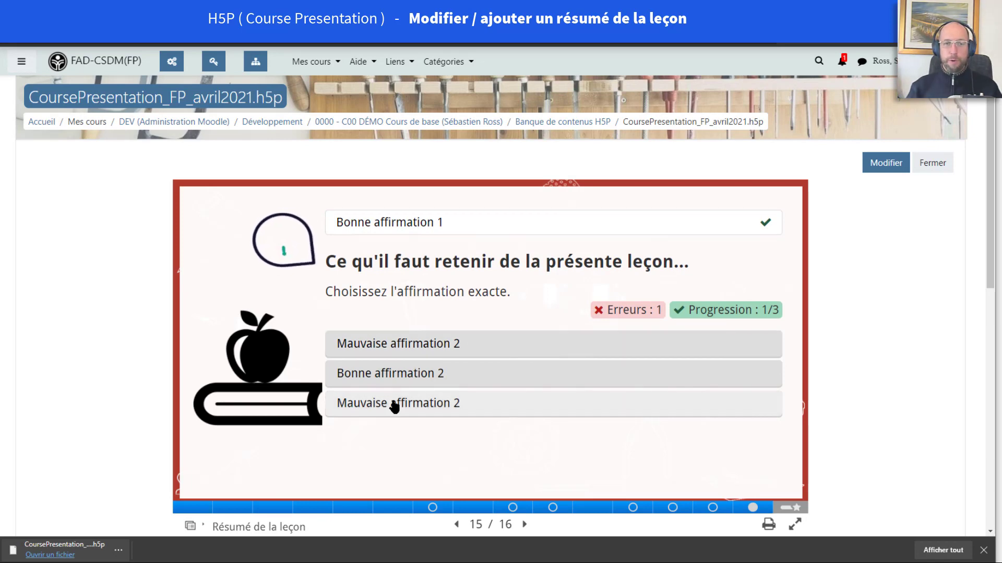
{"action": "left_click", "coordinate": [417, 377]}
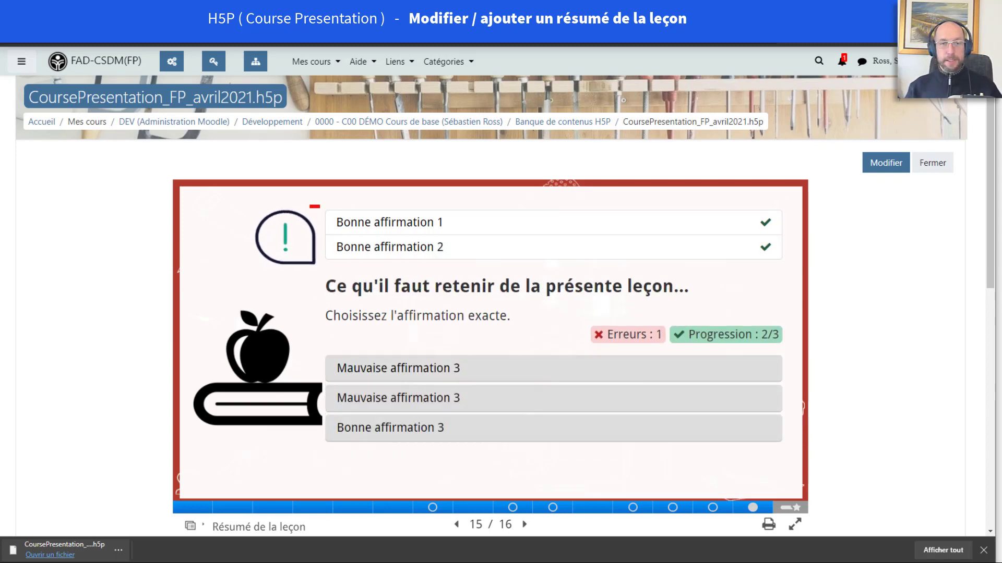
{"action": "mouse_move", "coordinate": [312, 206]}
{"action": "left_mouse_down"}
{"action": "mouse_move", "coordinate": [440, 248]}
{"action": "mouse_move", "coordinate": [503, 290]}
{"action": "left_mouse_up"}
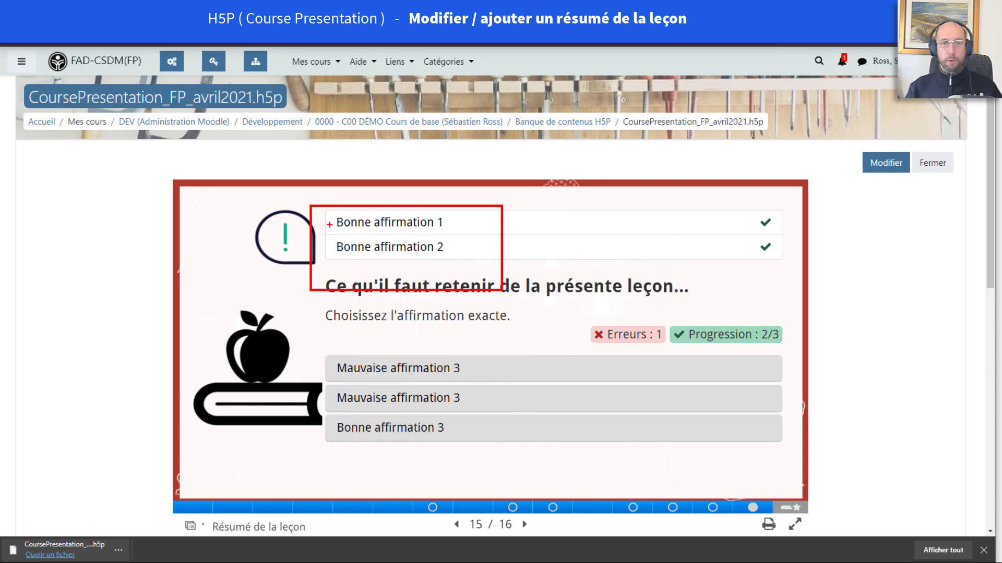
{"action": "mouse_move", "coordinate": [329, 223]}
{"action": "left_mouse_down"}
{"action": "mouse_move", "coordinate": [255, 237]}
{"action": "mouse_move", "coordinate": [321, 235]}
{"action": "mouse_move", "coordinate": [319, 225]}
{"action": "left_mouse_up"}
{"action": "key", "text": "Escape"}
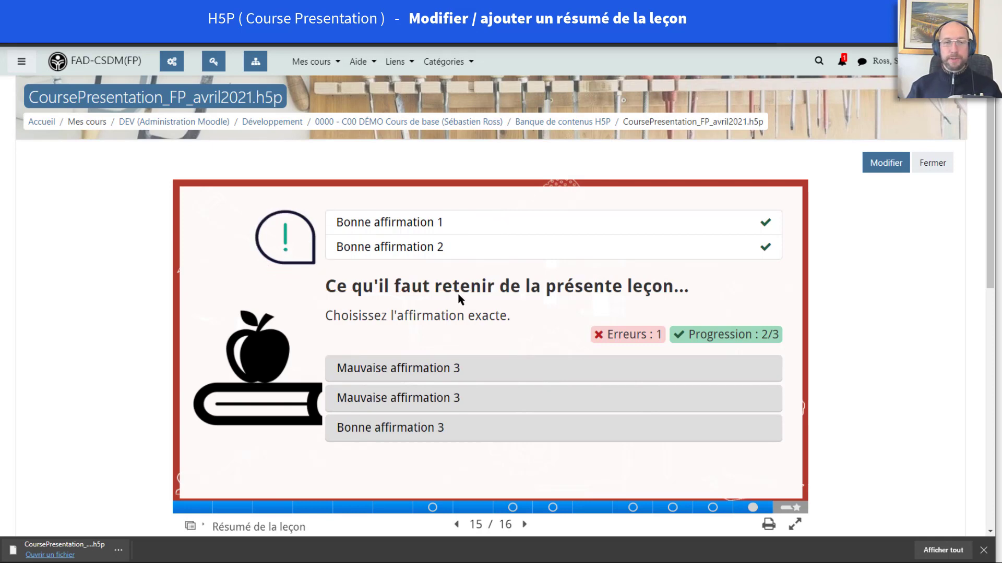
{"action": "left_click", "coordinate": [403, 435]}
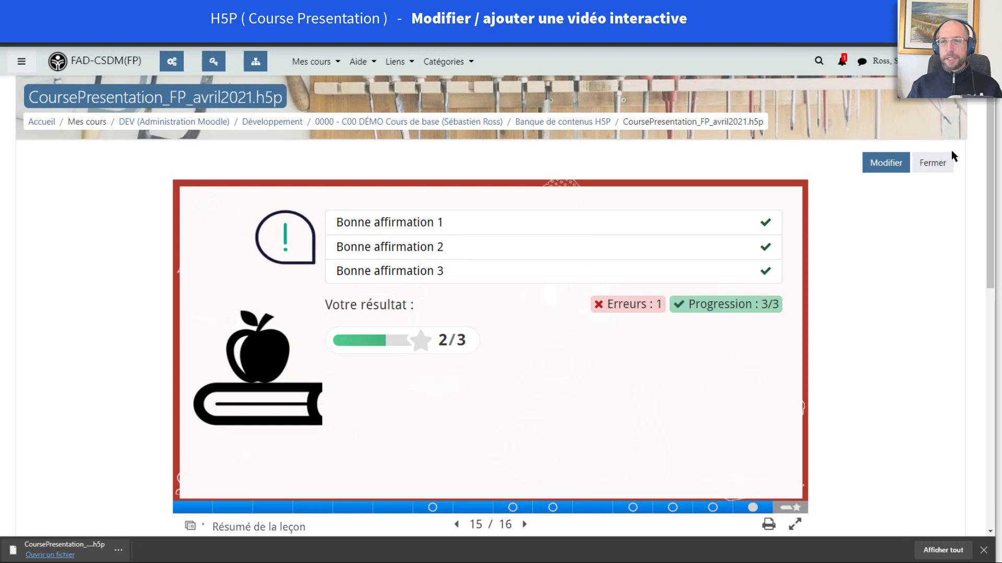
Reopen the presentation for editing and go to the Vidéo slide, slide 6
{"action": "left_click", "coordinate": [883, 166]}
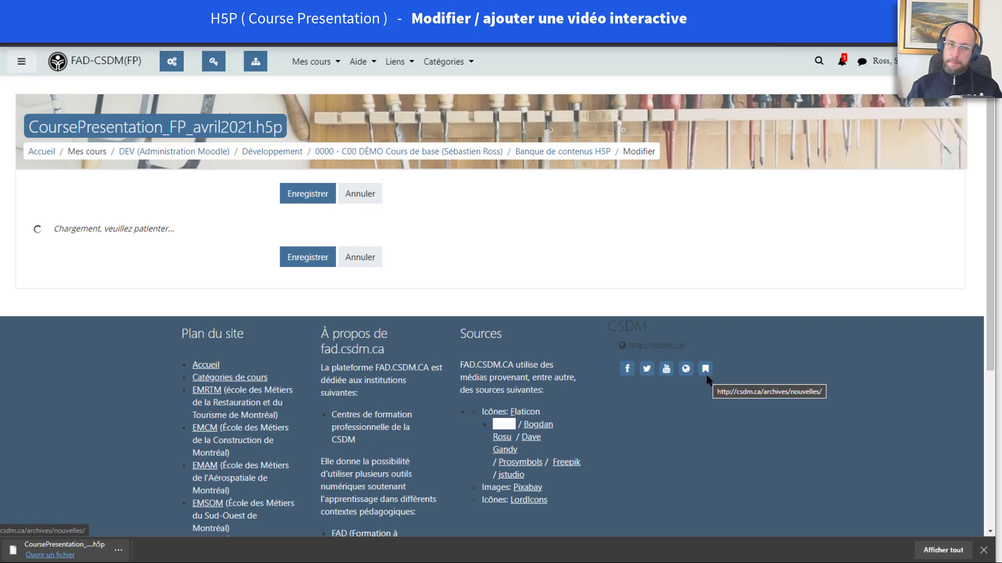
{"action": "scroll", "coordinate": [693, 408], "scroll_direction": "down", "scroll_amount": 4}
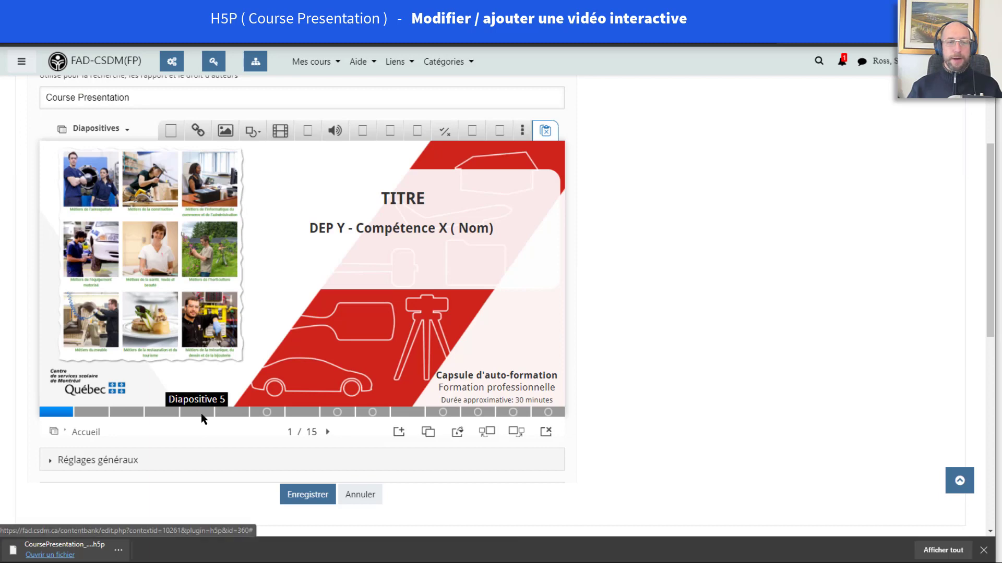
{"action": "left_click", "coordinate": [240, 414]}
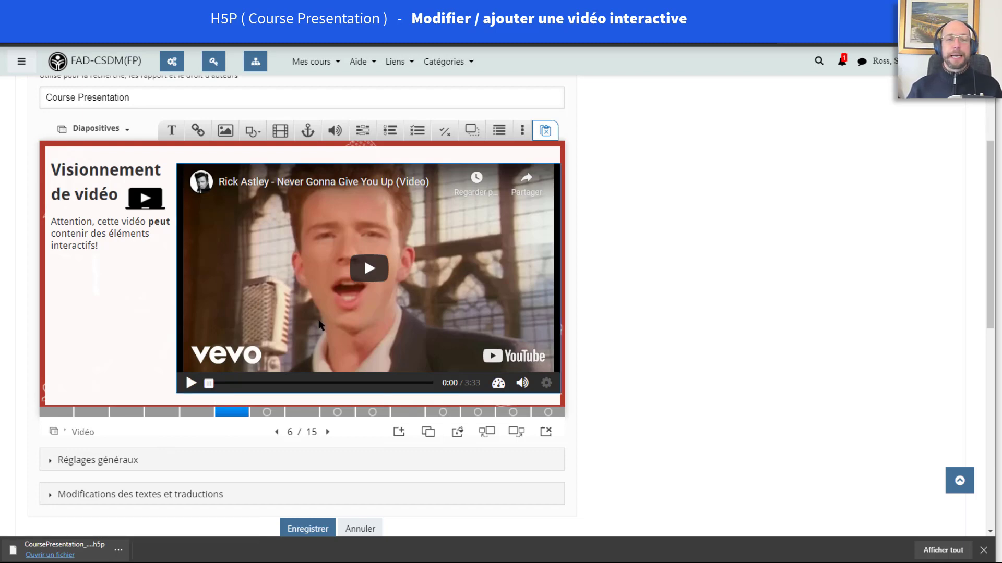
Locate Interactive Video among the additional element types, and open the slide's existing interactive video for editing
{"action": "left_click", "coordinate": [524, 130]}
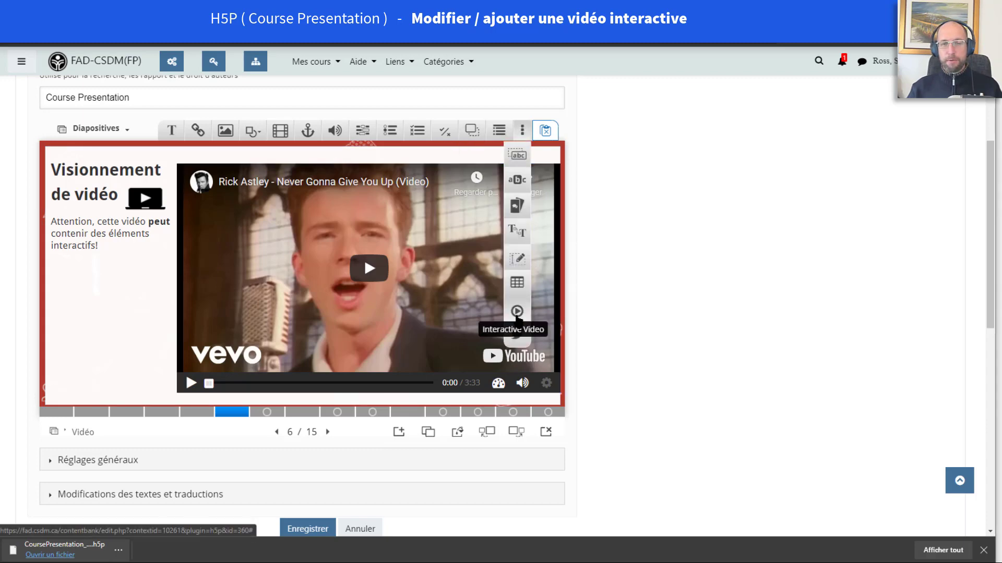
{"action": "left_click", "coordinate": [306, 279]}
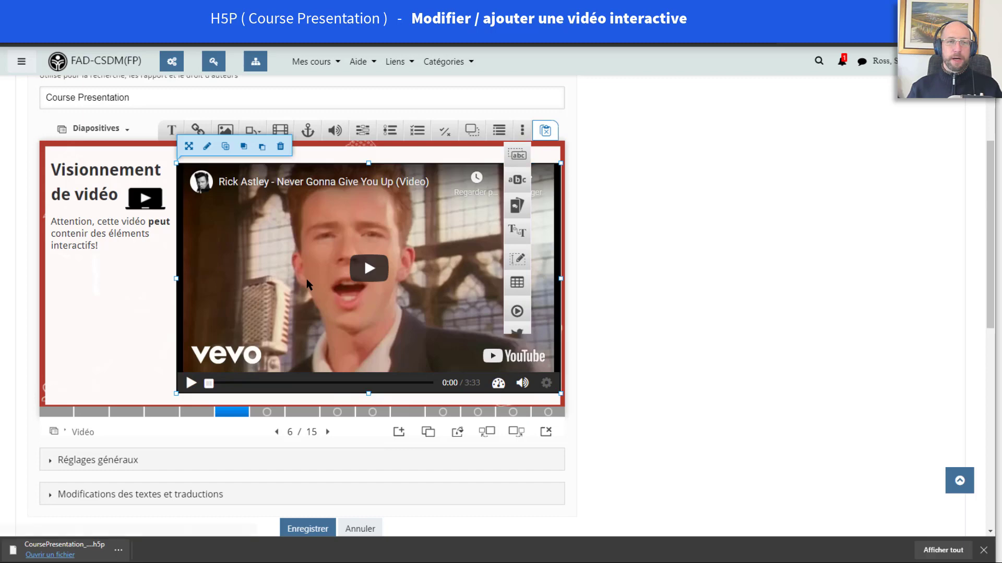
{"action": "left_click", "coordinate": [206, 149]}
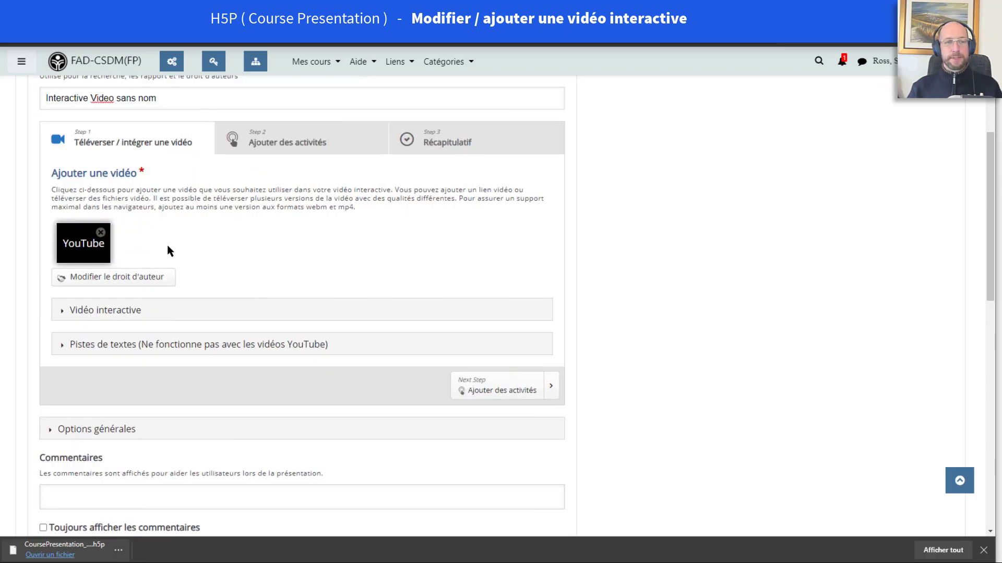
{"action": "left_click", "coordinate": [81, 245]}
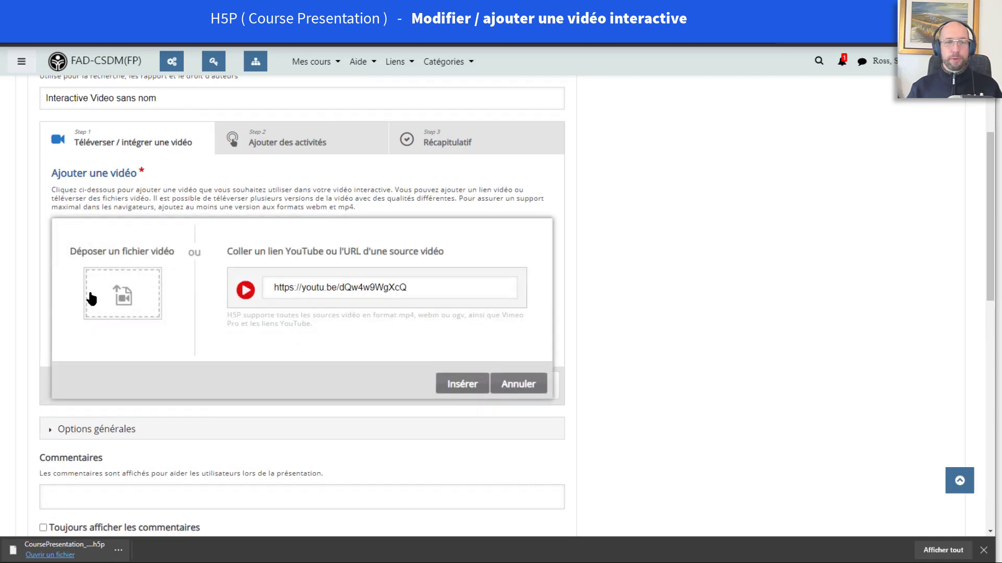
{"action": "left_click_drag", "start_coordinate": [422, 285], "coordinate": [259, 284]}
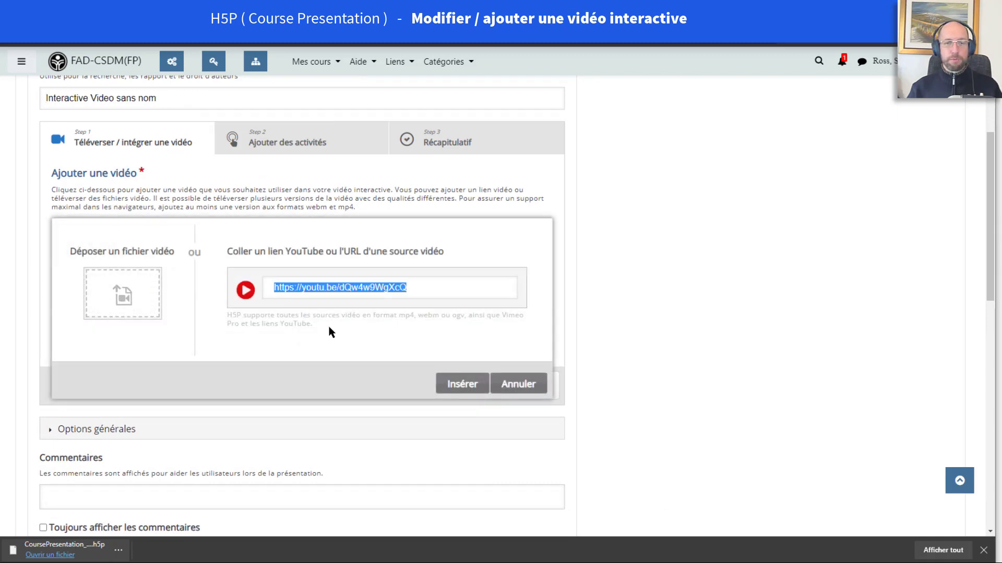
{"action": "left_click", "coordinate": [475, 386]}
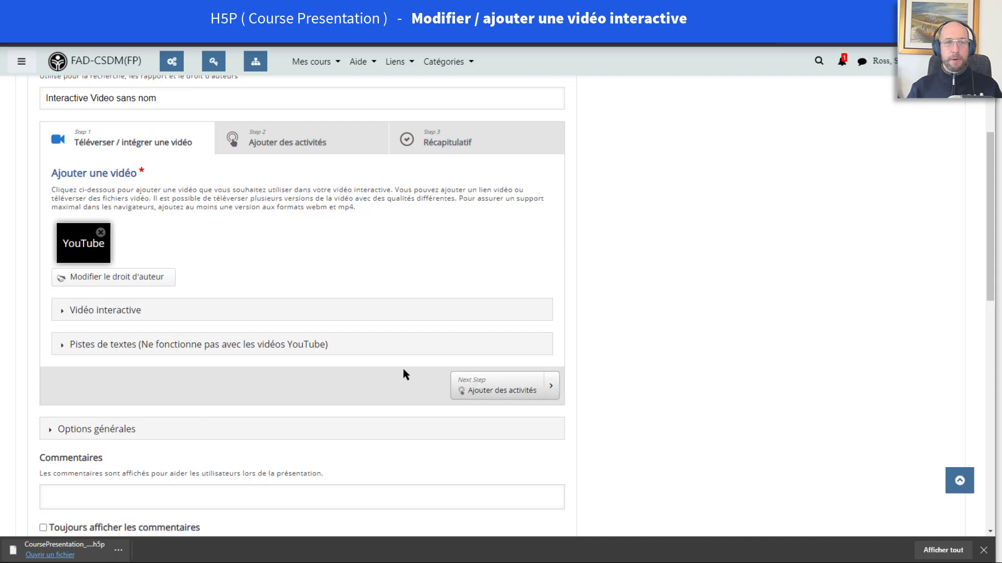
Add a True/False question activity to the video, ending its display range at 0:00, pausing the video and showing it as Cadre
{"action": "left_click", "coordinate": [280, 145]}
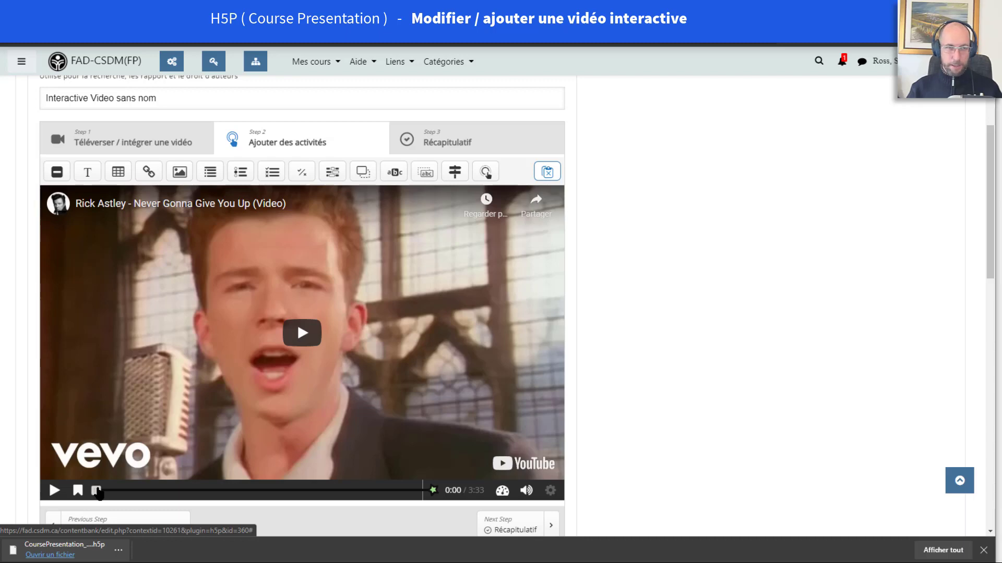
{"action": "left_click", "coordinate": [312, 178]}
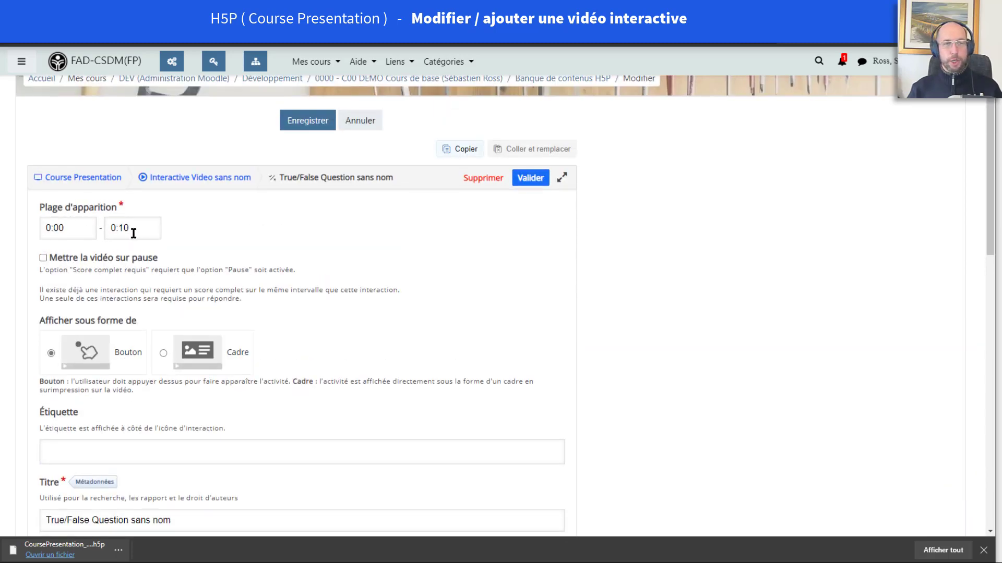
{"action": "left_click_drag", "start_coordinate": [134, 233], "coordinate": [120, 230]}
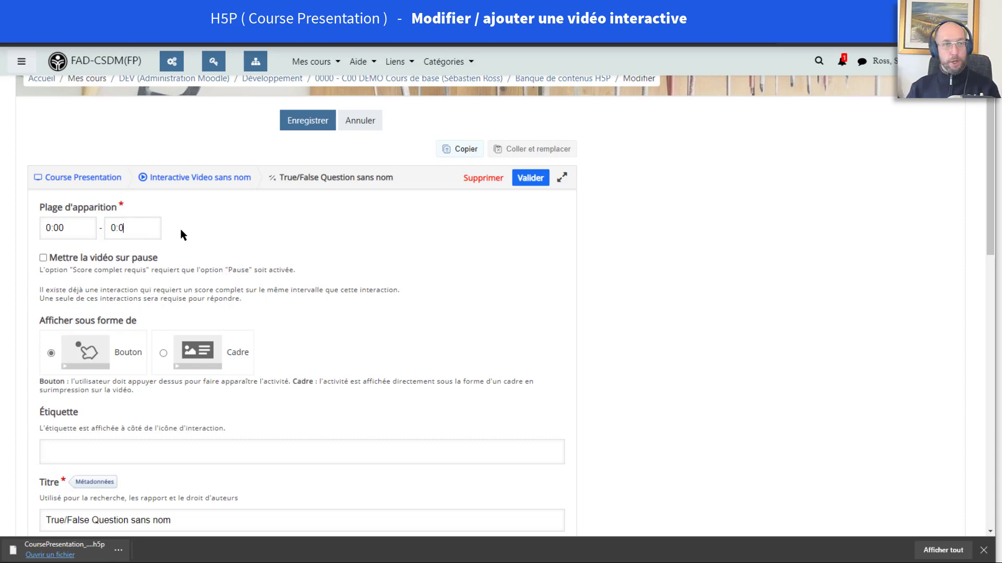
{"action": "type", "text": "00"}
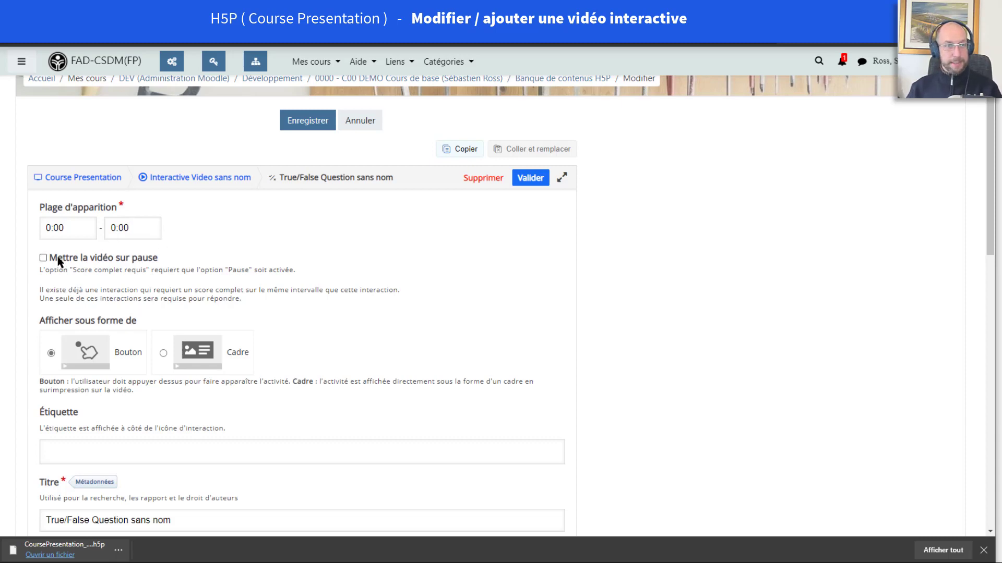
{"action": "left_click", "coordinate": [43, 259]}
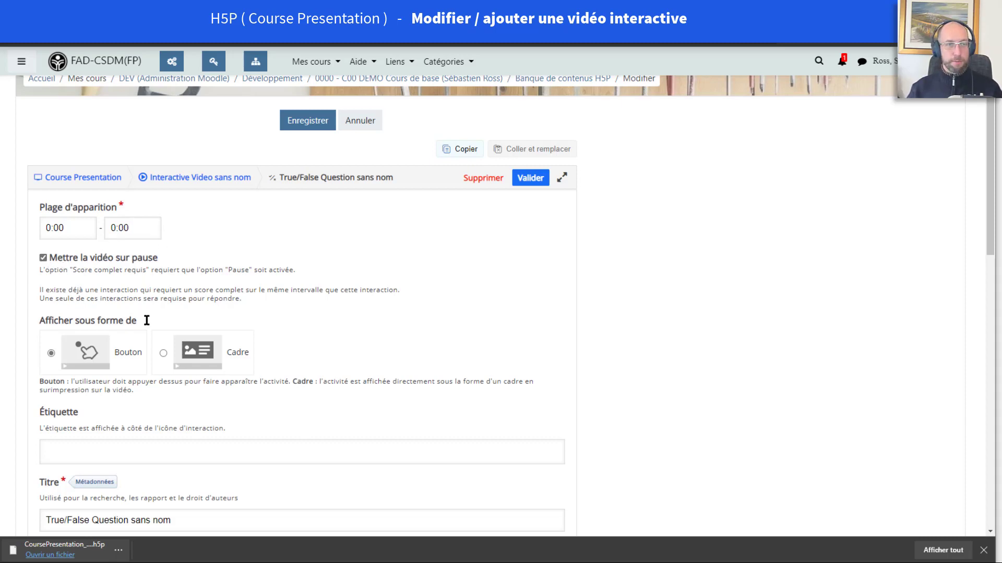
{"action": "scroll", "coordinate": [147, 367], "scroll_direction": "down", "scroll_amount": 2}
{"action": "left_click", "coordinate": [186, 292]}
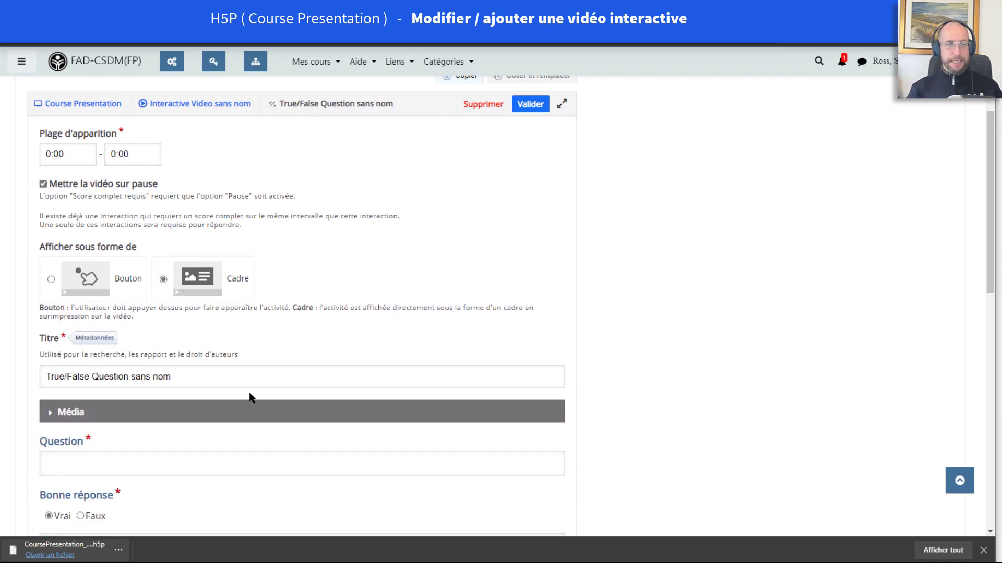
Enter "Est-ce vrai?" as the True/False question, look over its general options, and validate the question
{"action": "scroll", "coordinate": [250, 398], "scroll_direction": "down", "scroll_amount": 4}
{"action": "left_click", "coordinate": [153, 321]}
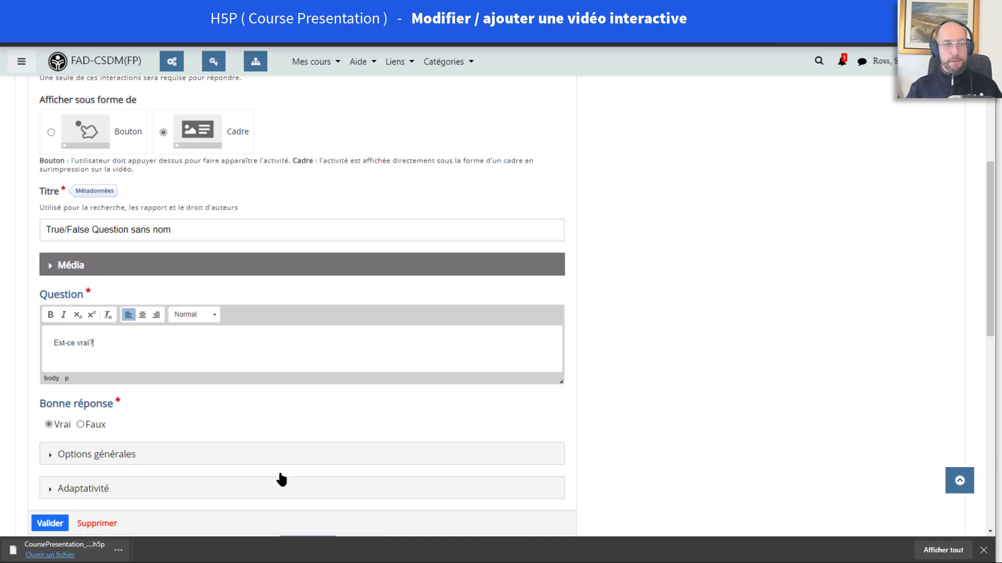
{"action": "scroll", "coordinate": [282, 480], "scroll_direction": "down", "scroll_amount": 3}
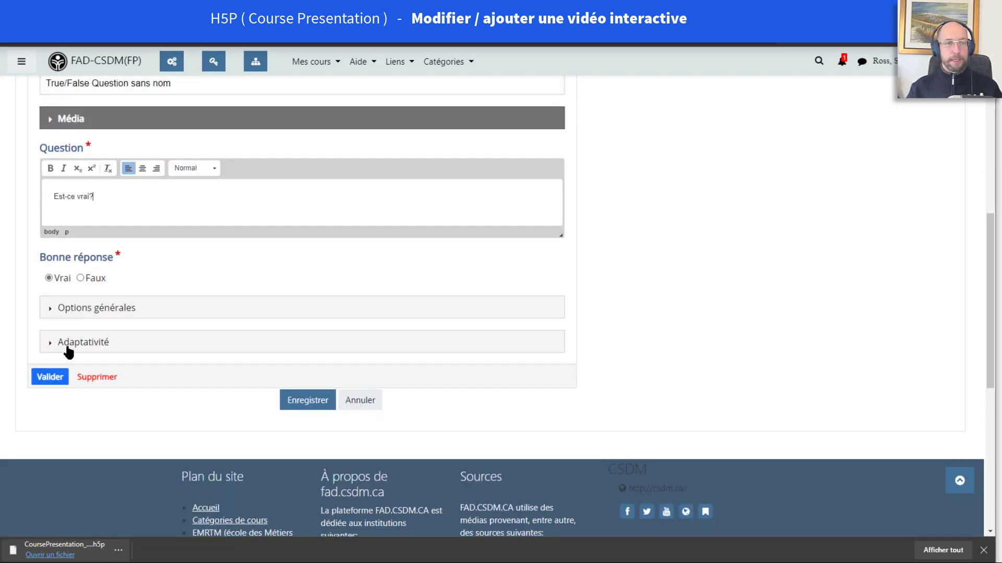
{"action": "left_click", "coordinate": [94, 311]}
{"action": "scroll", "coordinate": [187, 398], "scroll_direction": "down", "scroll_amount": 2}
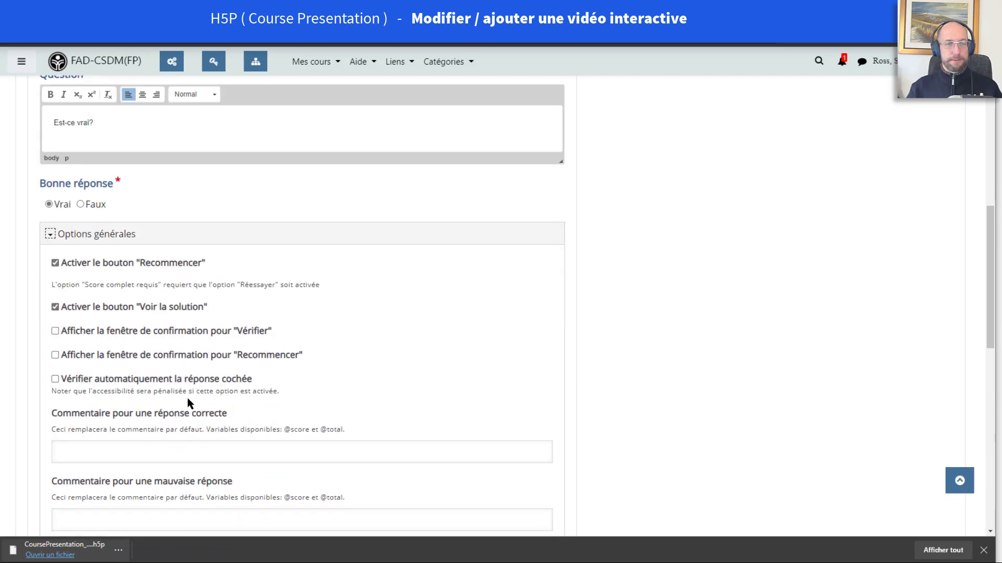
{"action": "scroll", "coordinate": [177, 467], "scroll_direction": "down", "scroll_amount": 3}
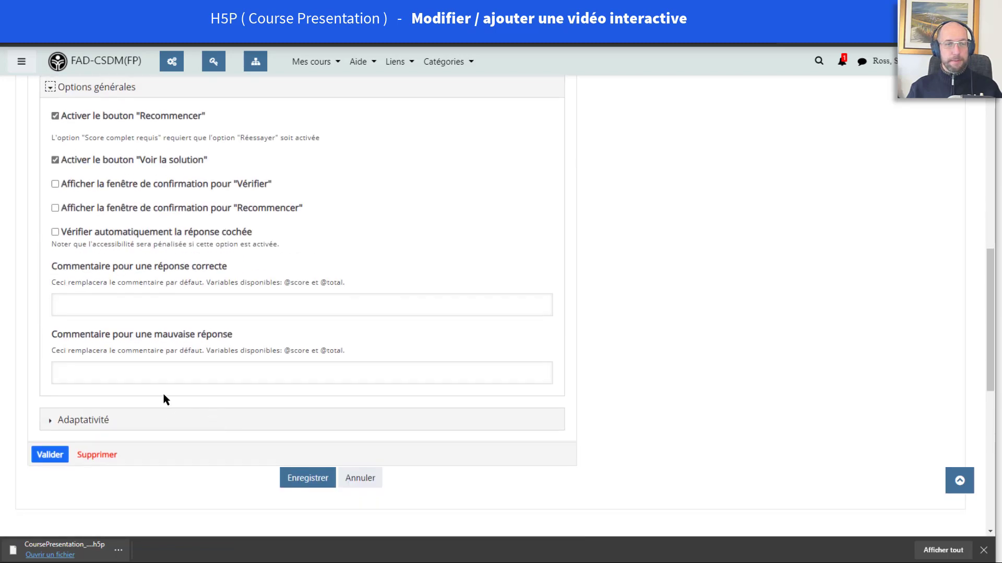
{"action": "left_click", "coordinate": [50, 455]}
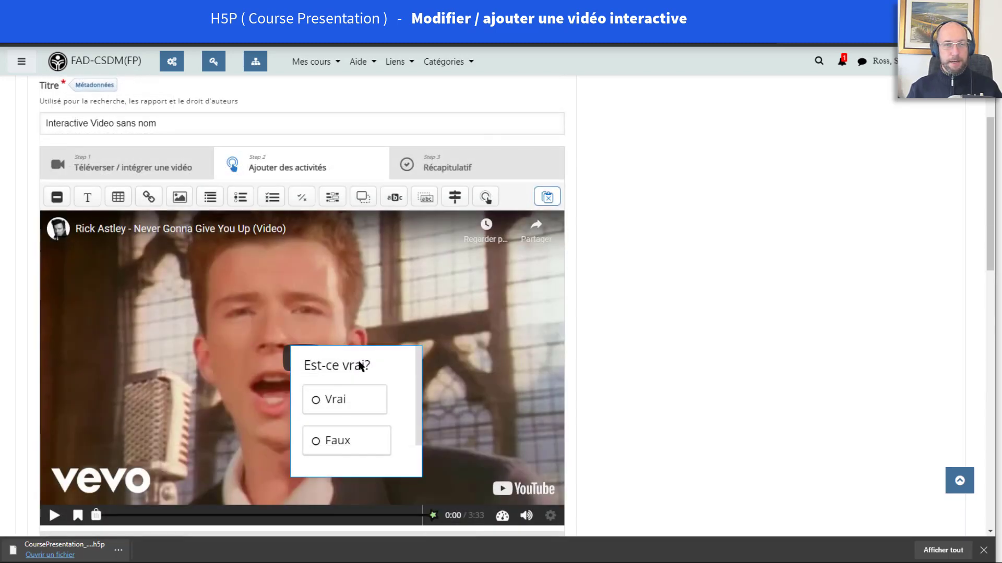
Move and enlarge the "Est-ce vrai?" question frame until it covers nearly the whole video image
{"action": "left_click_drag", "start_coordinate": [360, 366], "coordinate": [161, 276]}
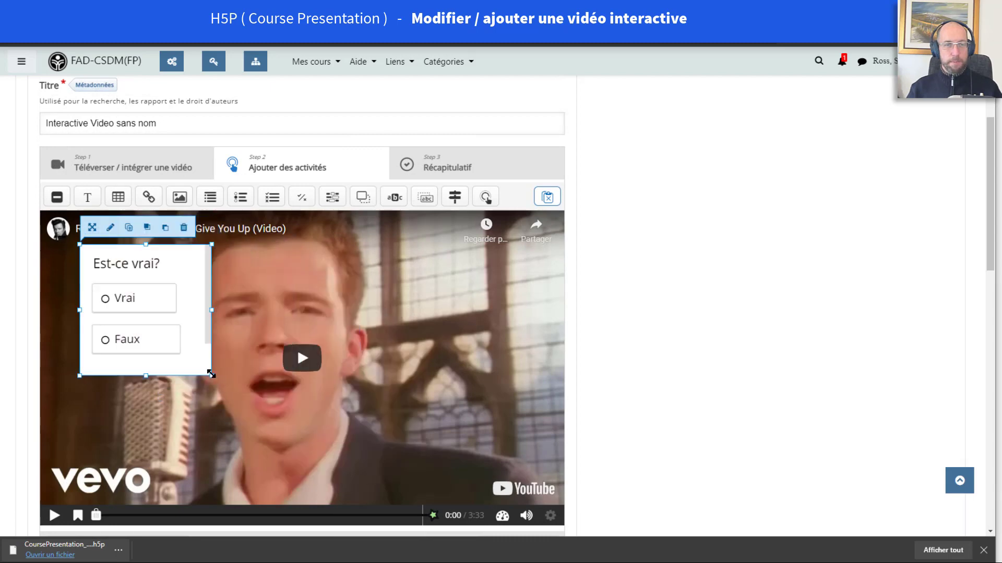
{"action": "left_click_drag", "start_coordinate": [210, 373], "coordinate": [556, 502]}
{"action": "left_click_drag", "start_coordinate": [79, 244], "coordinate": [47, 223]}
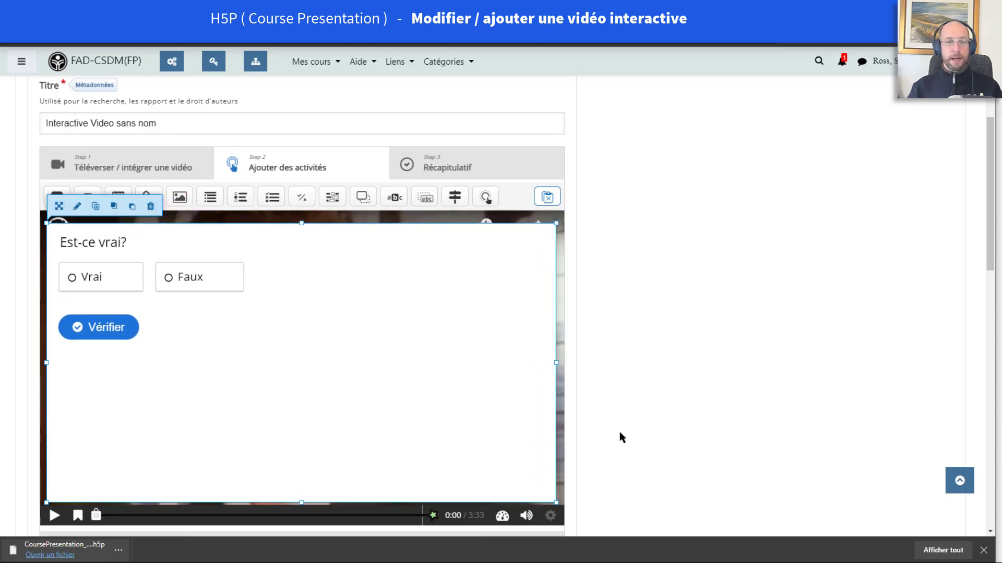
Validate the interactive video's settings and save the course presentation
{"action": "scroll", "coordinate": [622, 437], "scroll_direction": "down", "scroll_amount": 2}
{"action": "scroll", "coordinate": [620, 433], "scroll_direction": "down", "scroll_amount": 10}
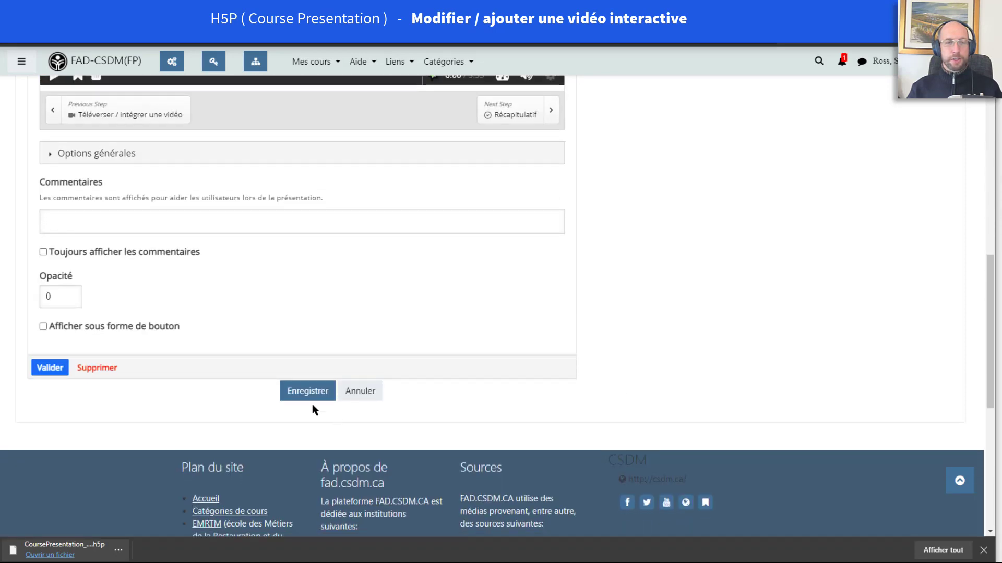
{"action": "left_click", "coordinate": [49, 367]}
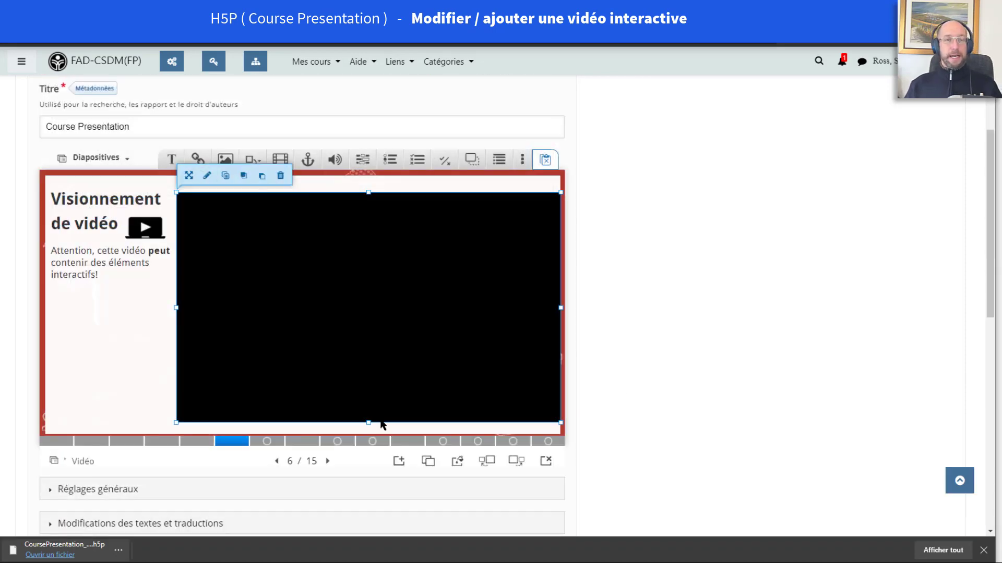
{"action": "scroll", "coordinate": [656, 362], "scroll_direction": "down", "scroll_amount": 3}
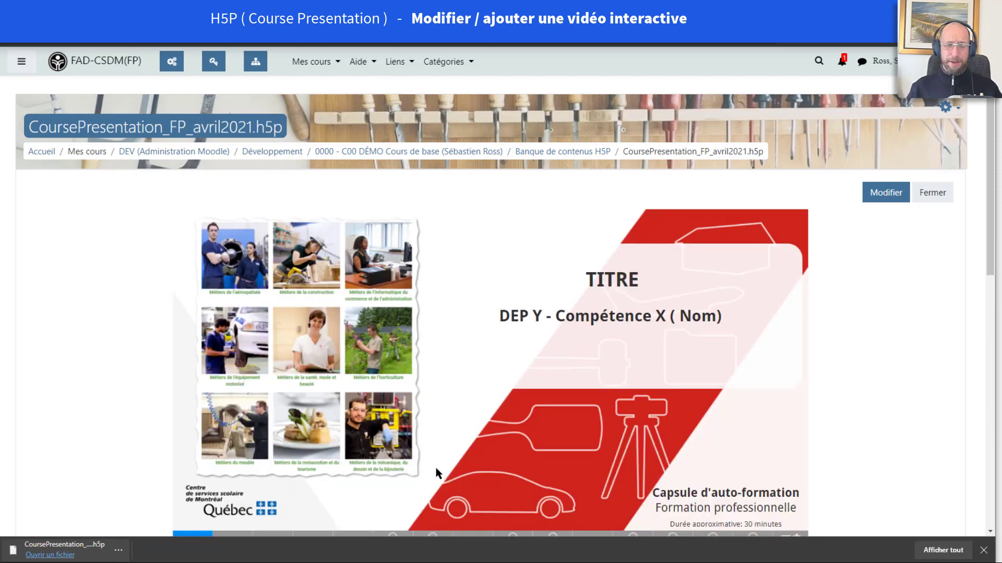
Display the Vidéo slide, slide 6, in the saved presentation's preview
{"action": "scroll", "coordinate": [438, 470], "scroll_direction": "down", "scroll_amount": 3}
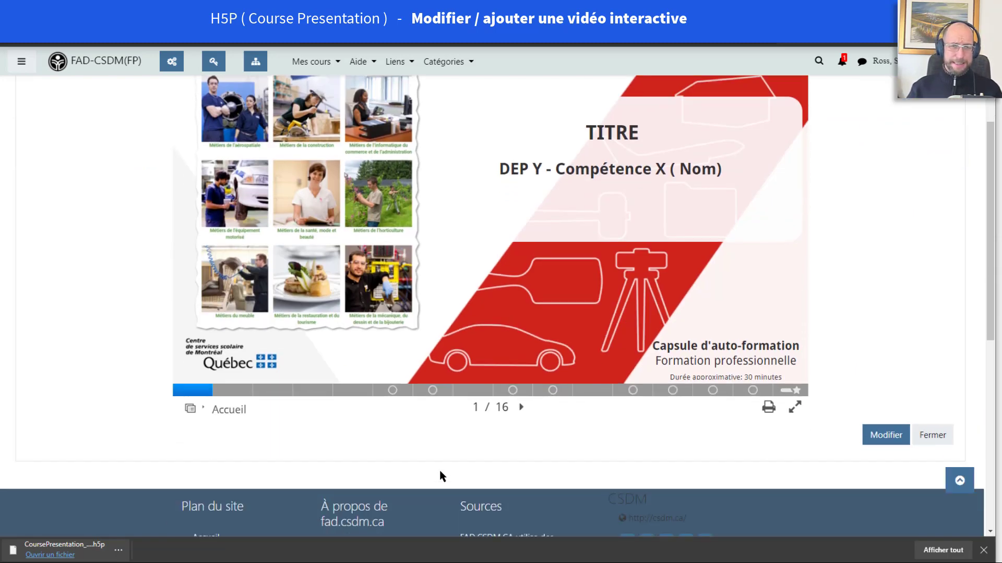
{"action": "left_click", "coordinate": [347, 392]}
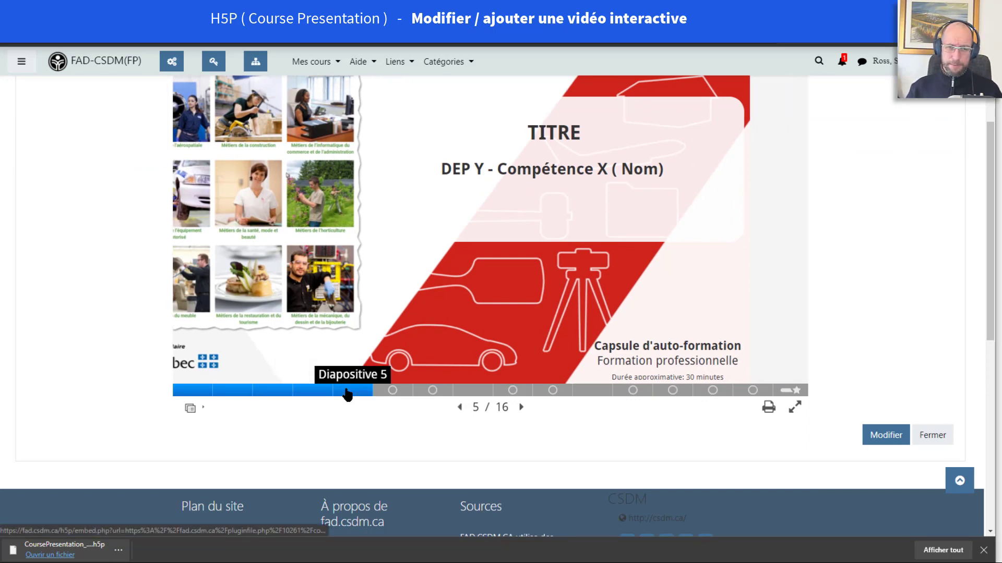
{"action": "left_click", "coordinate": [392, 389]}
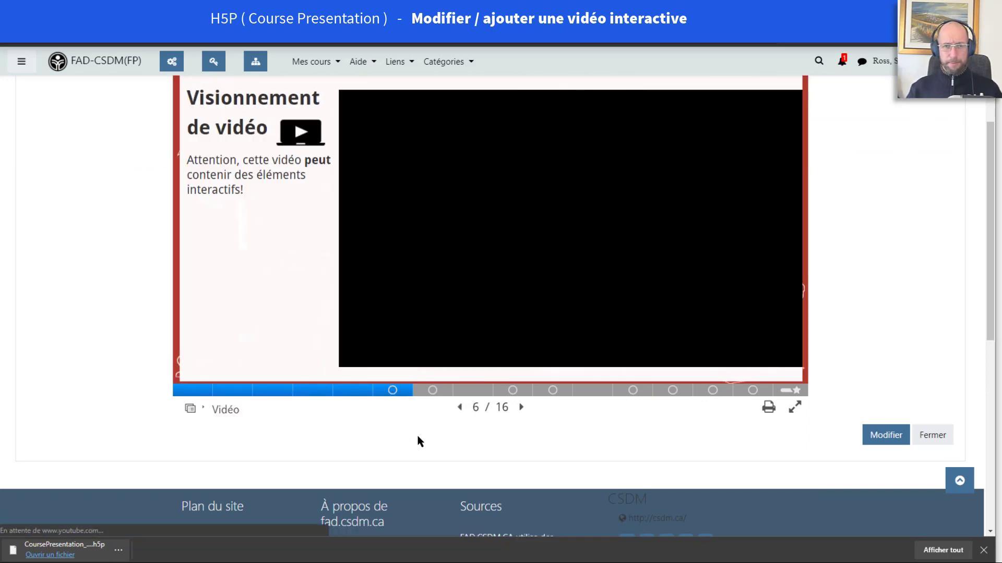
{"action": "scroll", "coordinate": [420, 441], "scroll_direction": "up", "scroll_amount": 2}
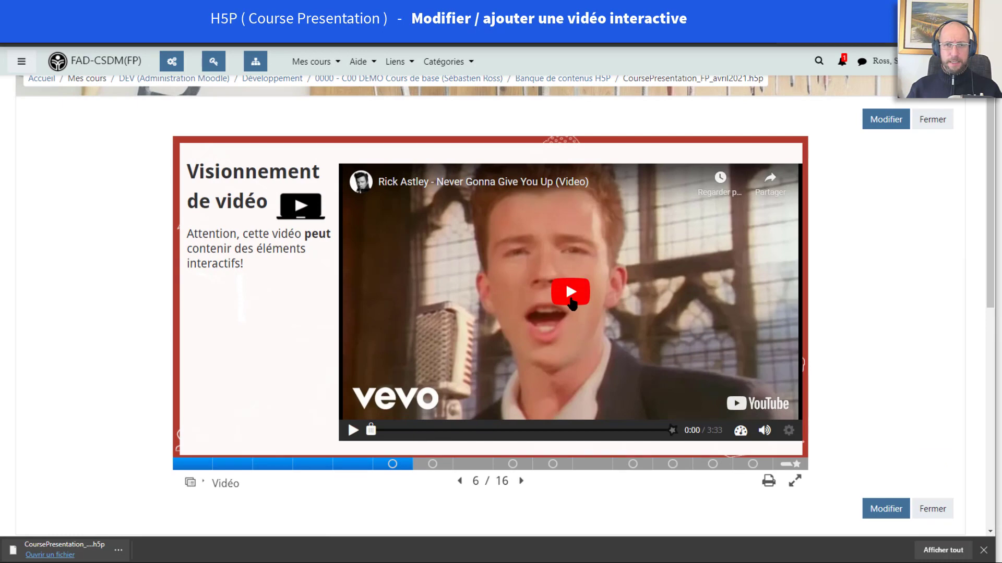
Play the interactive video and check the answer Vrai to its "Est-ce vrai?" question
{"action": "left_click", "coordinate": [571, 301]}
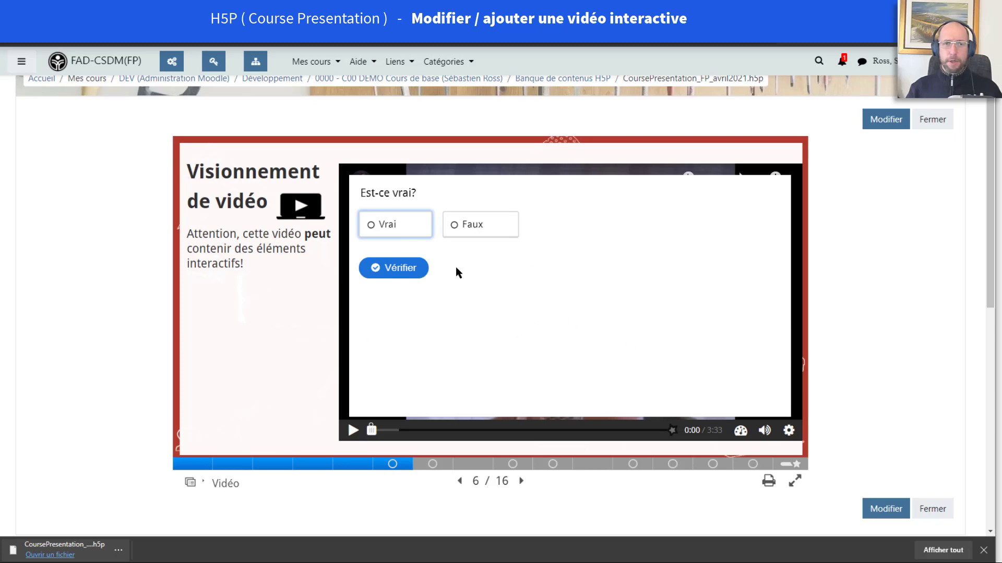
{"action": "left_click", "coordinate": [401, 225]}
{"action": "left_click", "coordinate": [414, 270]}
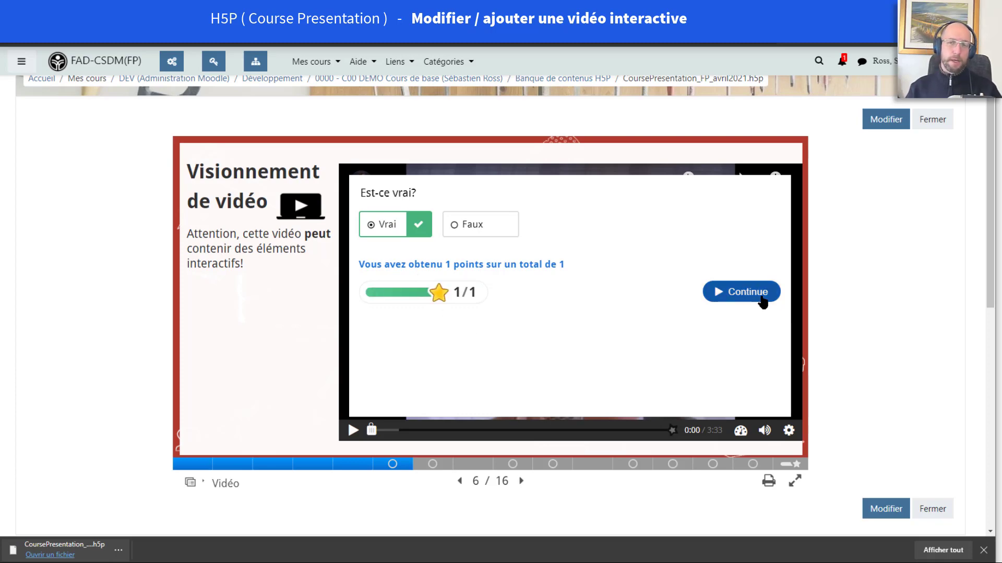
Close the preview and open CoursePresentation_FP_avril2021.h5p from the H5P content bank list
{"action": "left_click", "coordinate": [945, 124]}
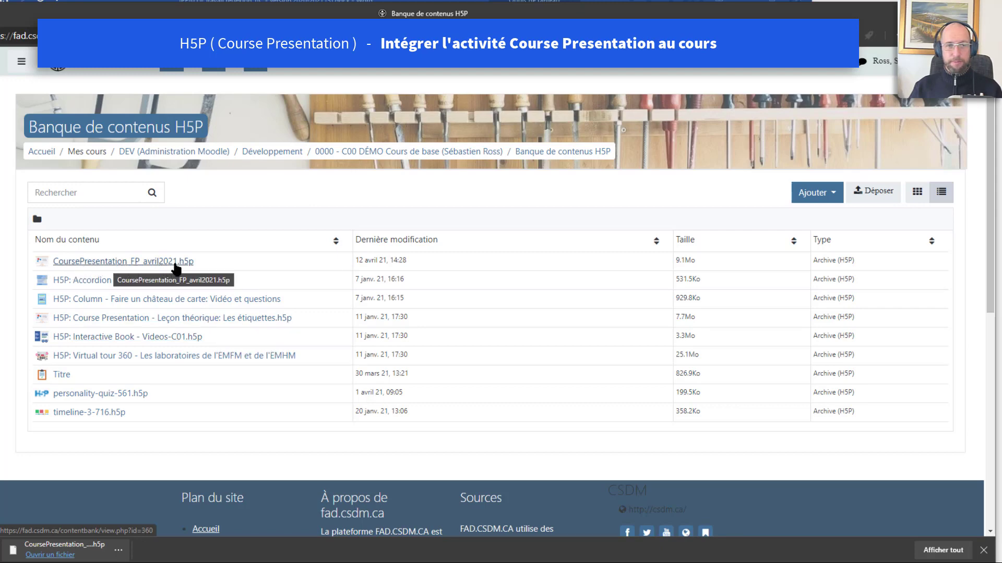
{"action": "left_click", "coordinate": [164, 267]}
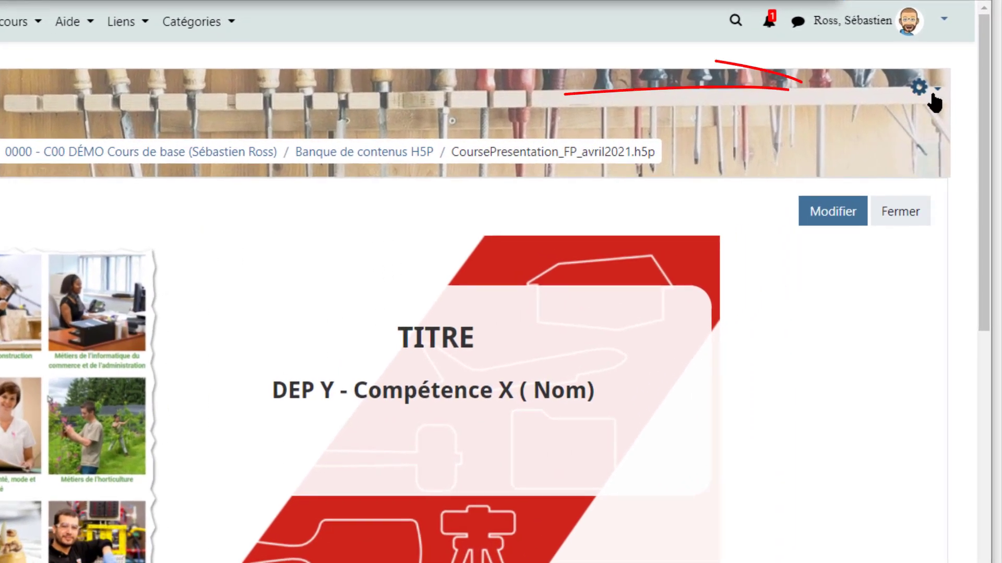
{"action": "left_click", "coordinate": [934, 102]}
{"action": "left_click", "coordinate": [889, 117]}
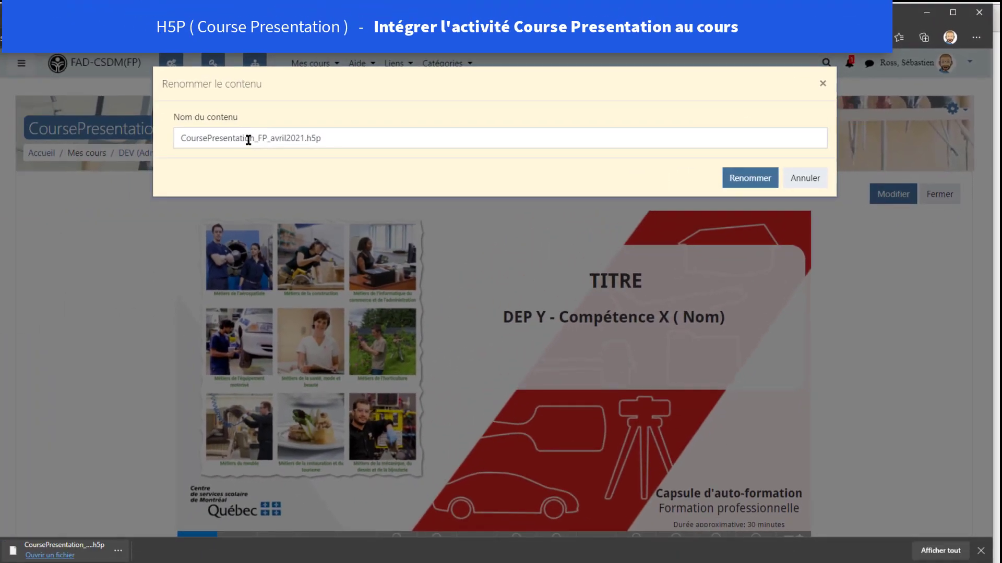
{"action": "left_click", "coordinate": [250, 137]}
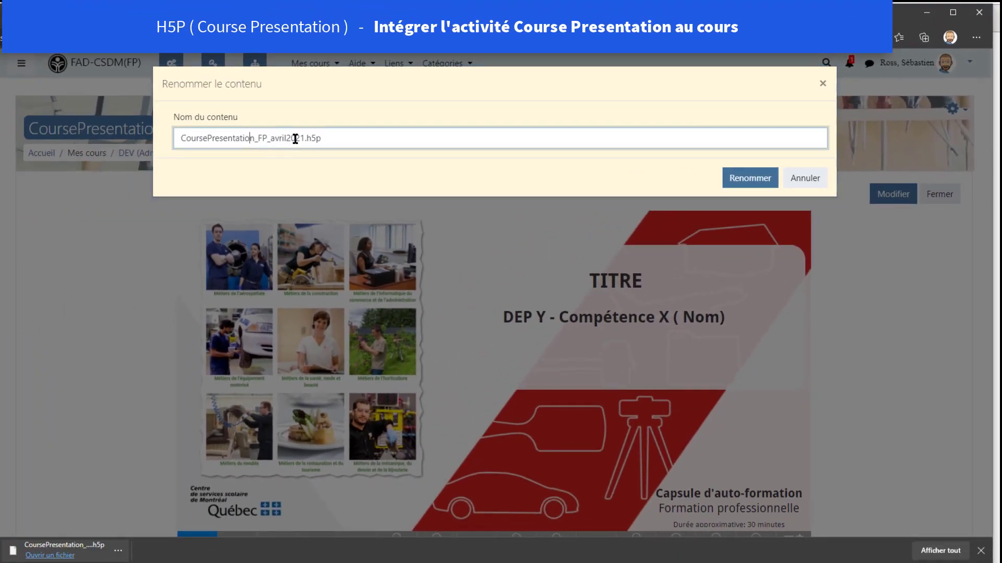
{"action": "left_click_drag", "start_coordinate": [305, 139], "coordinate": [116, 144]}
{"action": "key", "text": "Escape"}
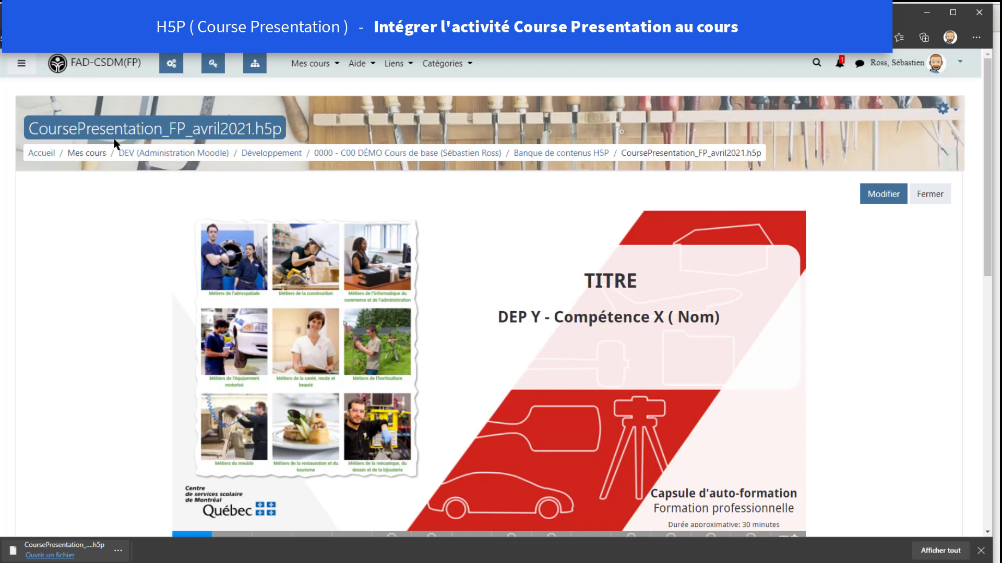
Rename the content bank item as DEMO123.h5p
{"action": "left_click", "coordinate": [942, 110]}
{"action": "left_click", "coordinate": [907, 129]}
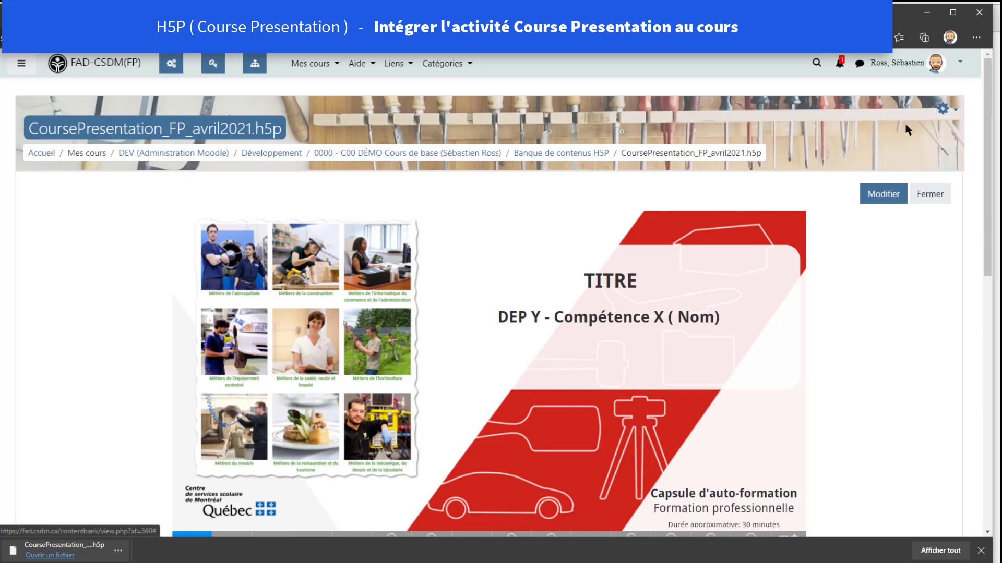
{"action": "left_click", "coordinate": [296, 138]}
{"action": "double_click", "coordinate": [241, 140]}
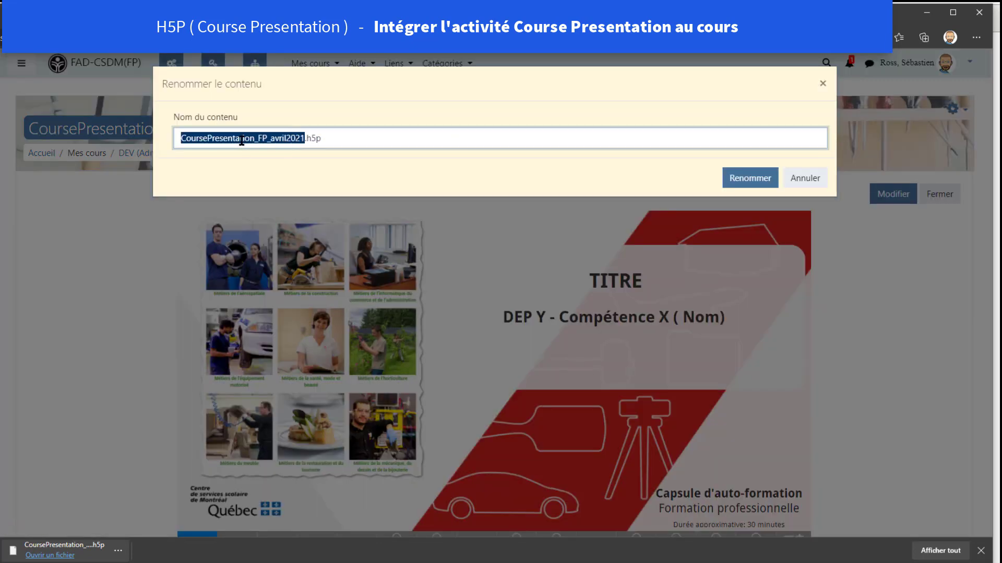
{"action": "key", "text": "BackSpace"}
{"action": "type", "text": "DE"}
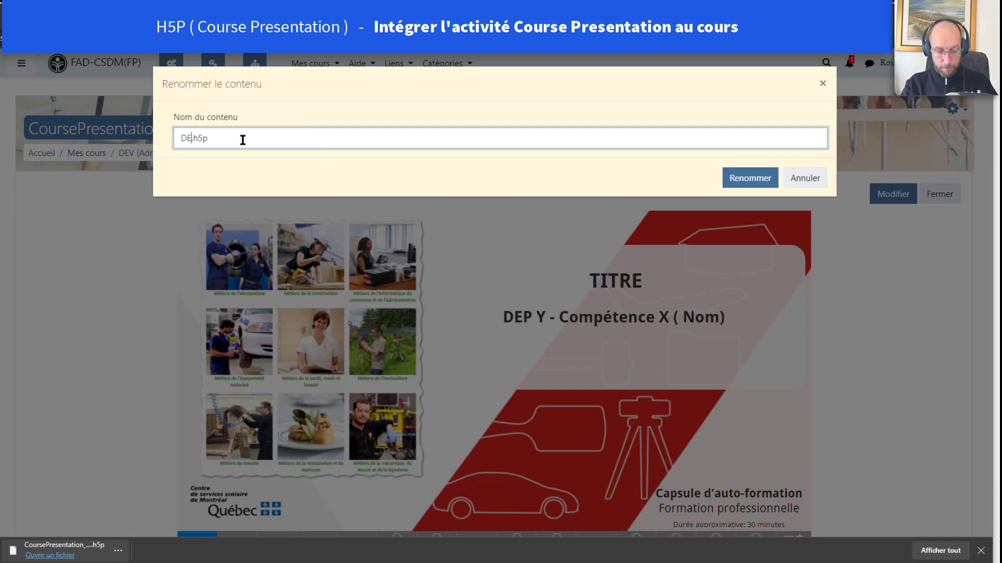
{"action": "type", "text": "MO123"}
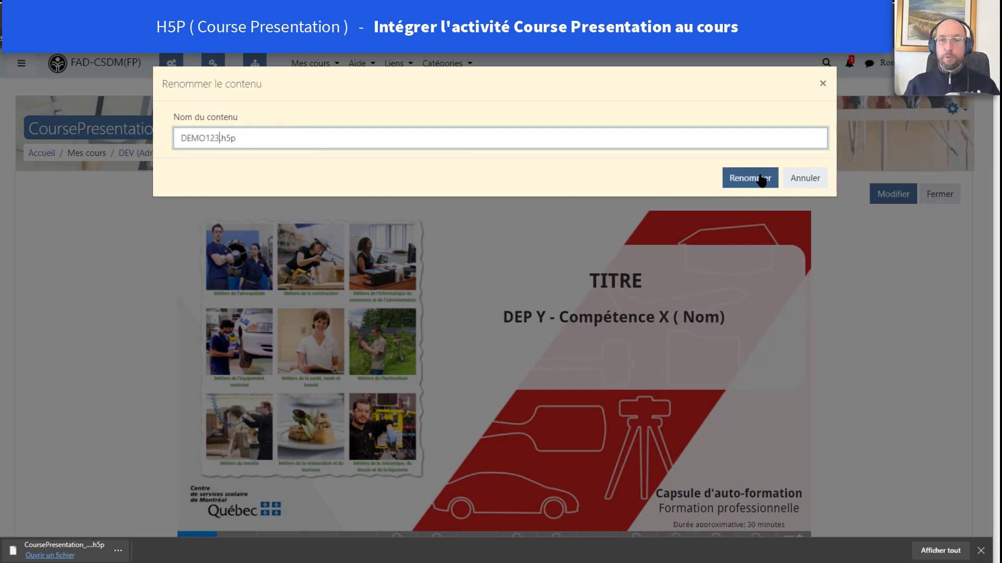
{"action": "left_click", "coordinate": [761, 178]}
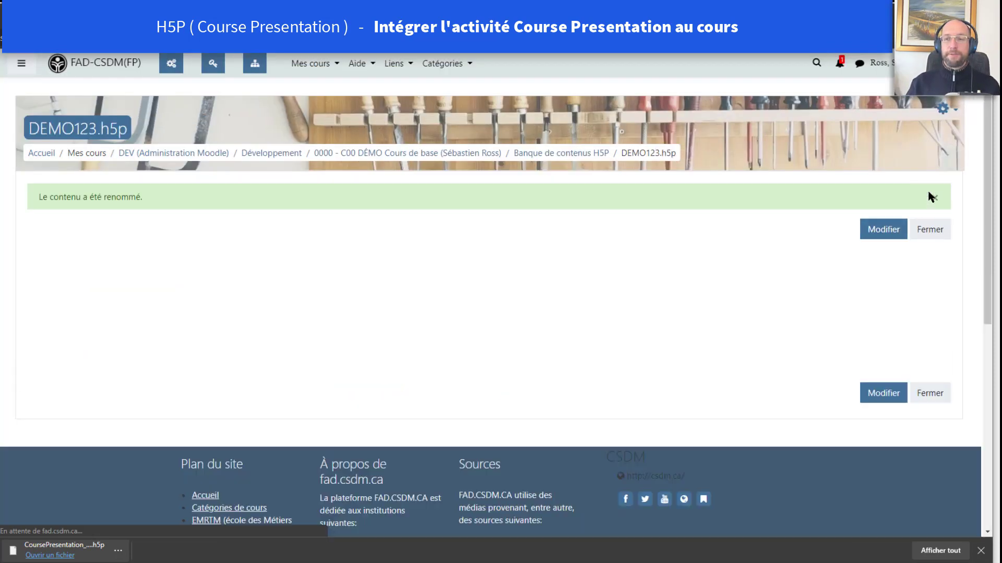
Close the renamed item, return to the 0000 - C00 DÉMO Cours de base course and turn on course editing
{"action": "left_click", "coordinate": [924, 235]}
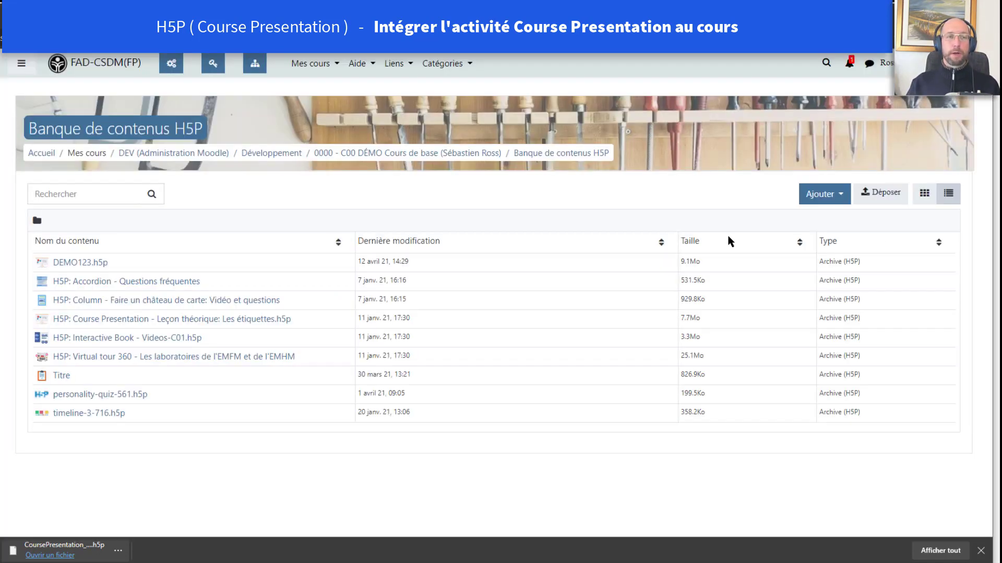
{"action": "left_click", "coordinate": [411, 155]}
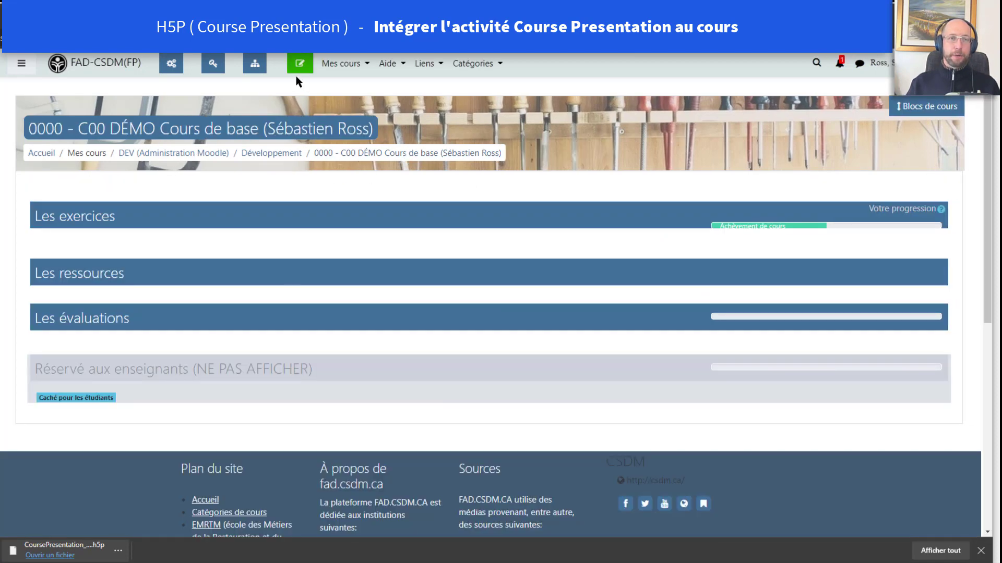
{"action": "left_click", "coordinate": [296, 66]}
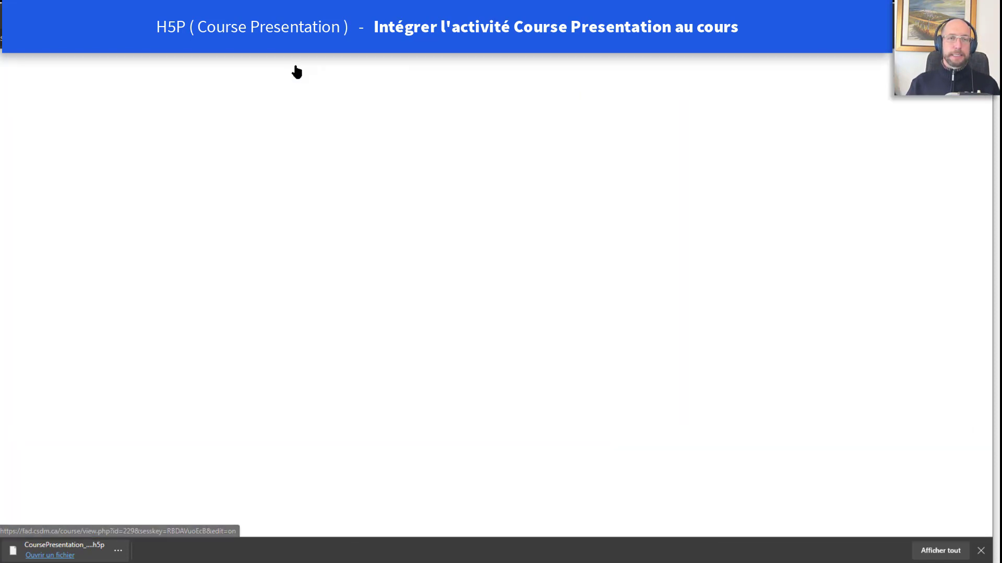
Add a new H5P activity to the Généralités section and name it H5P
{"action": "scroll", "coordinate": [700, 271], "scroll_direction": "down", "scroll_amount": 2}
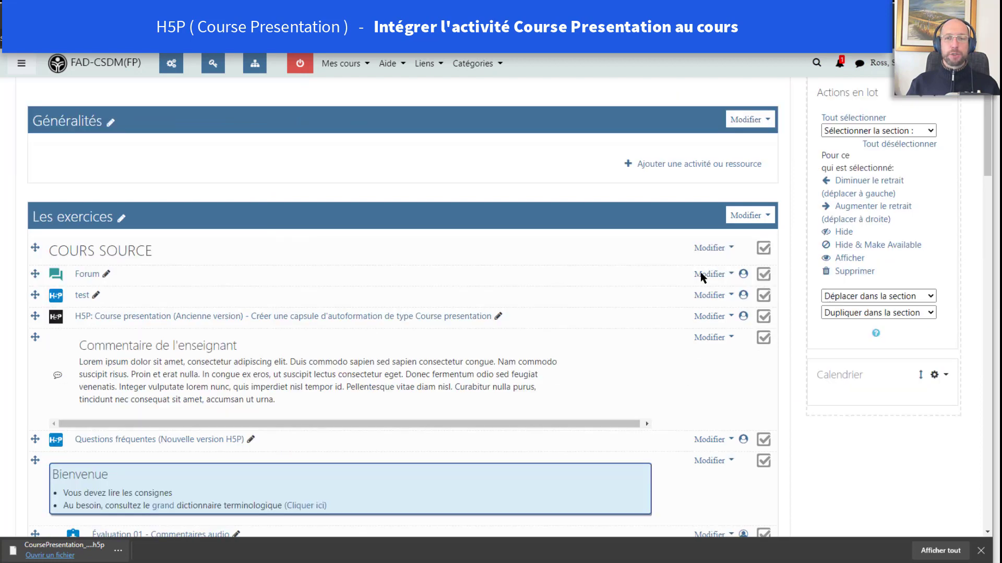
{"action": "left_click", "coordinate": [685, 166]}
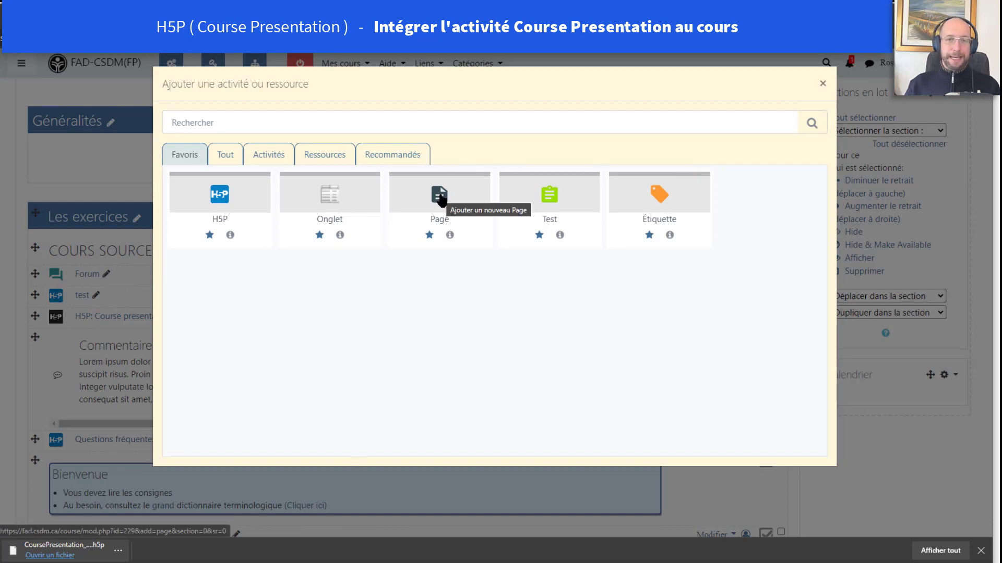
{"action": "left_click", "coordinate": [219, 203]}
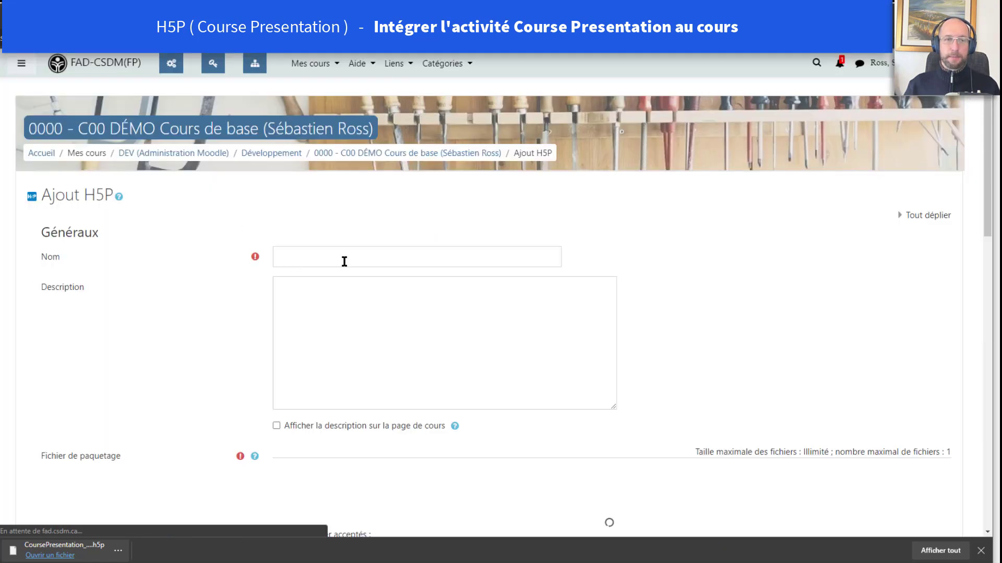
{"action": "left_click", "coordinate": [341, 255]}
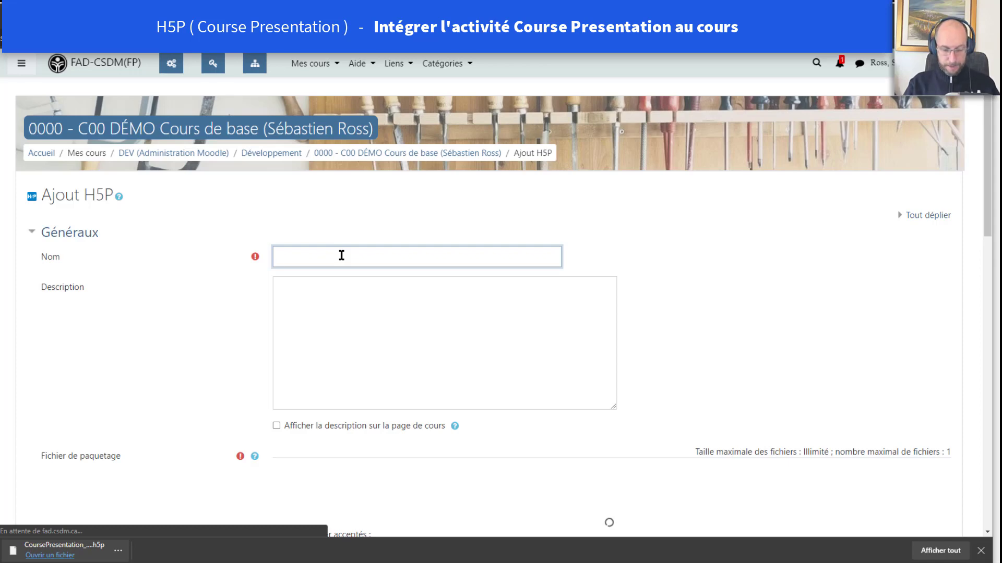
{"action": "scroll", "coordinate": [341, 255], "scroll_direction": "down", "scroll_amount": 7}
{"action": "middle_click", "coordinate": [339, 254]}
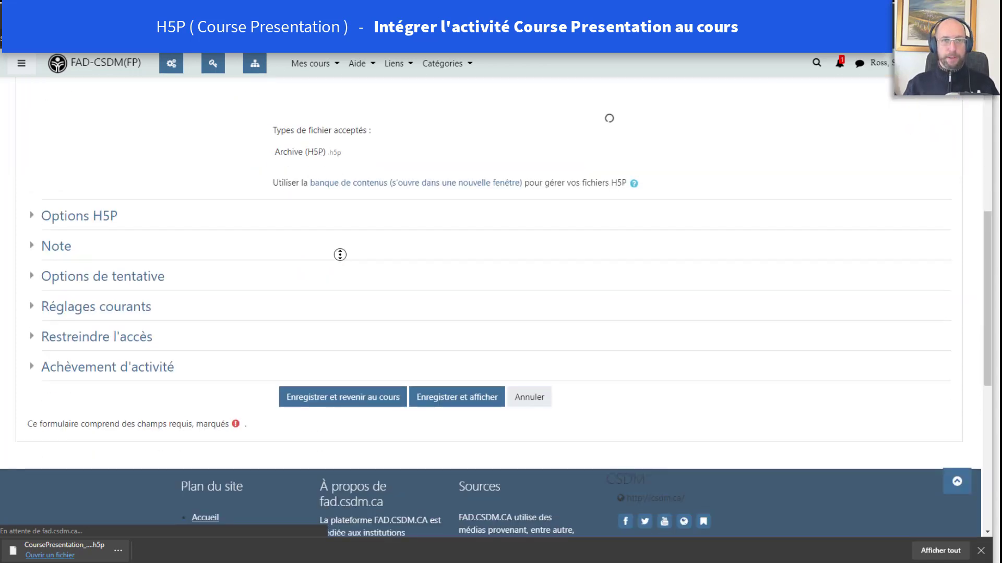
{"action": "key", "text": "Home"}
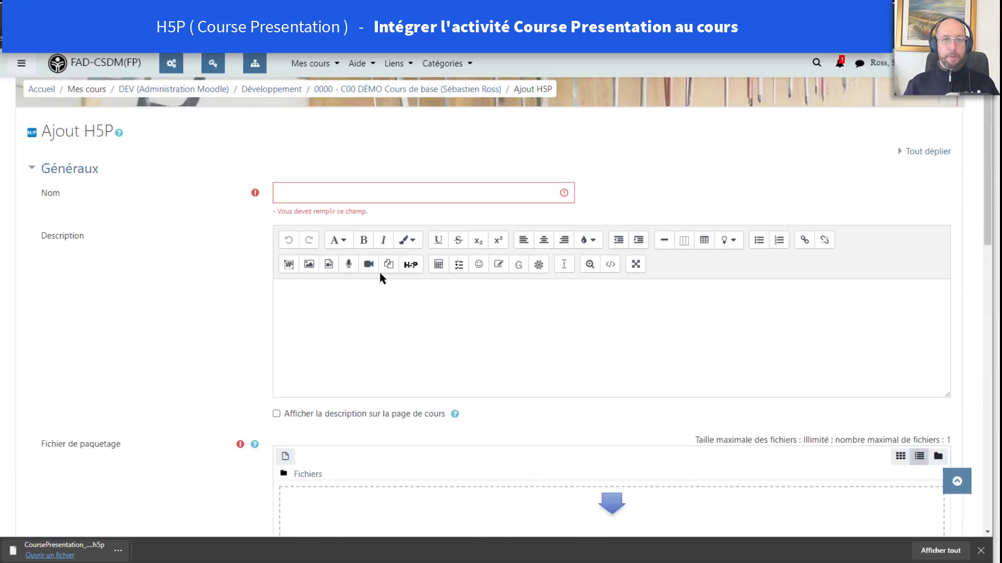
{"action": "left_click", "coordinate": [333, 220]}
{"action": "type", "text": "H"}
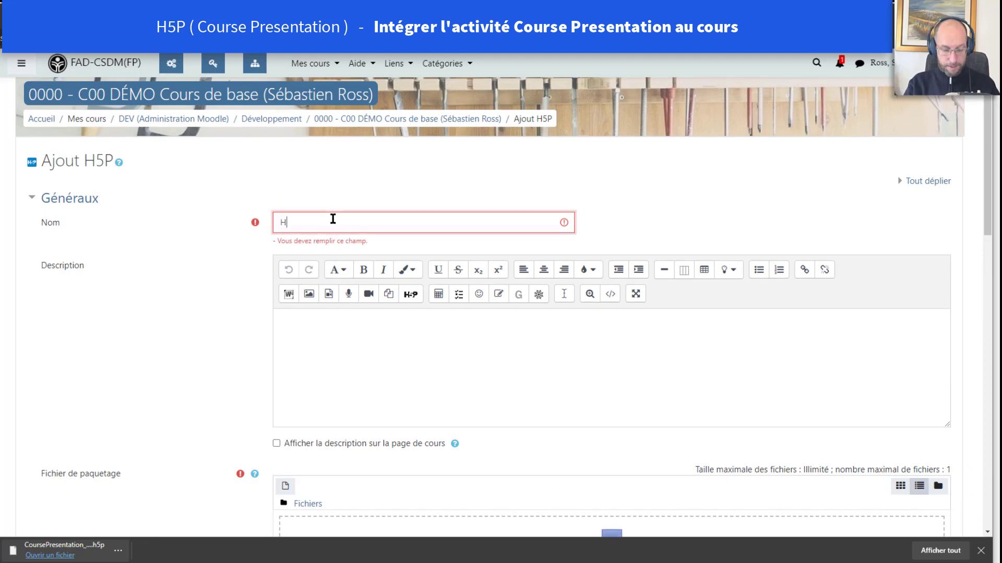
{"action": "type", "text": "5P"}
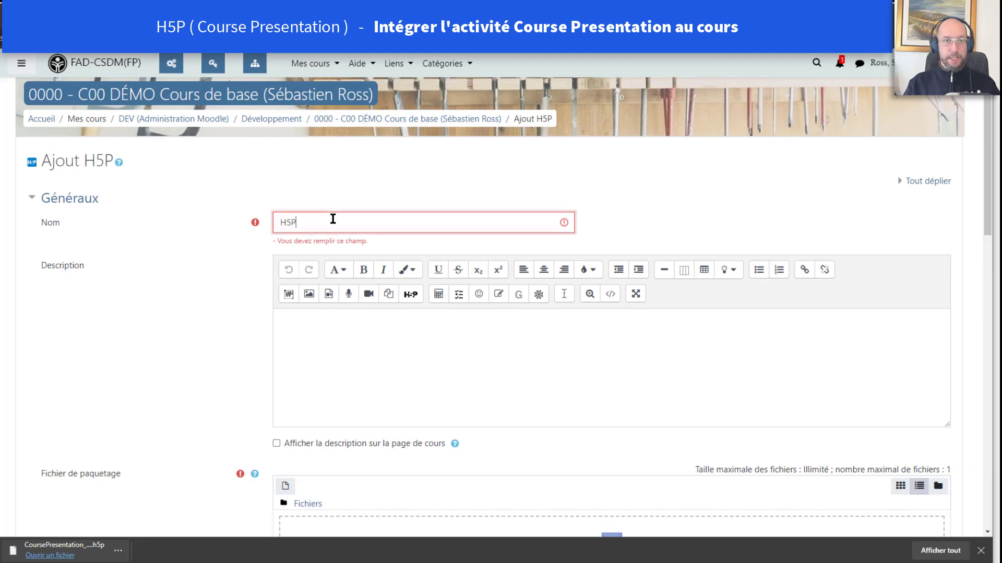
{"action": "left_click", "coordinate": [384, 326]}
Attach DEMO123.h5p from the H5P content bank as the activity's package file, created as an alias of the file
{"action": "scroll", "coordinate": [360, 333], "scroll_direction": "down", "scroll_amount": 3}
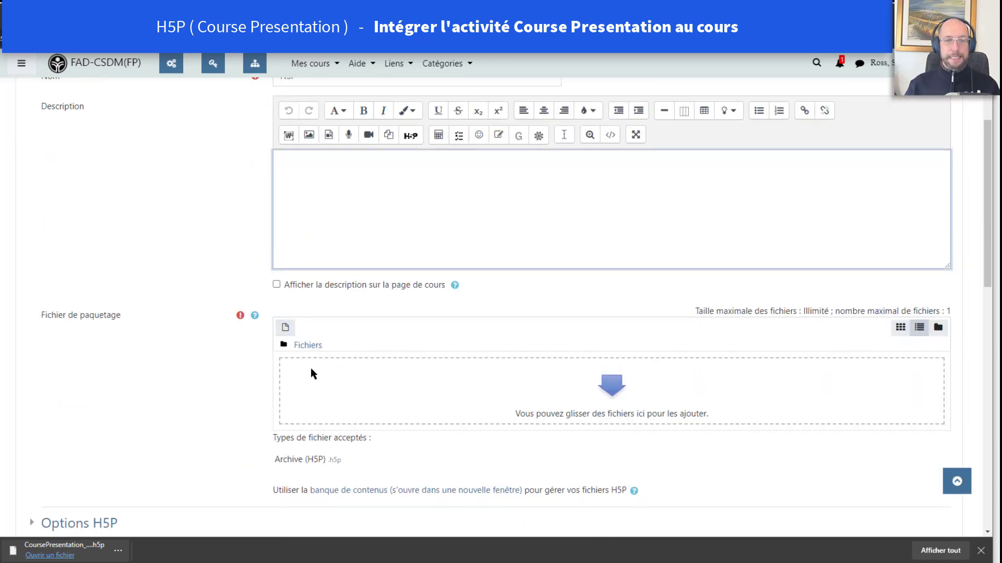
{"action": "left_click", "coordinate": [285, 330]}
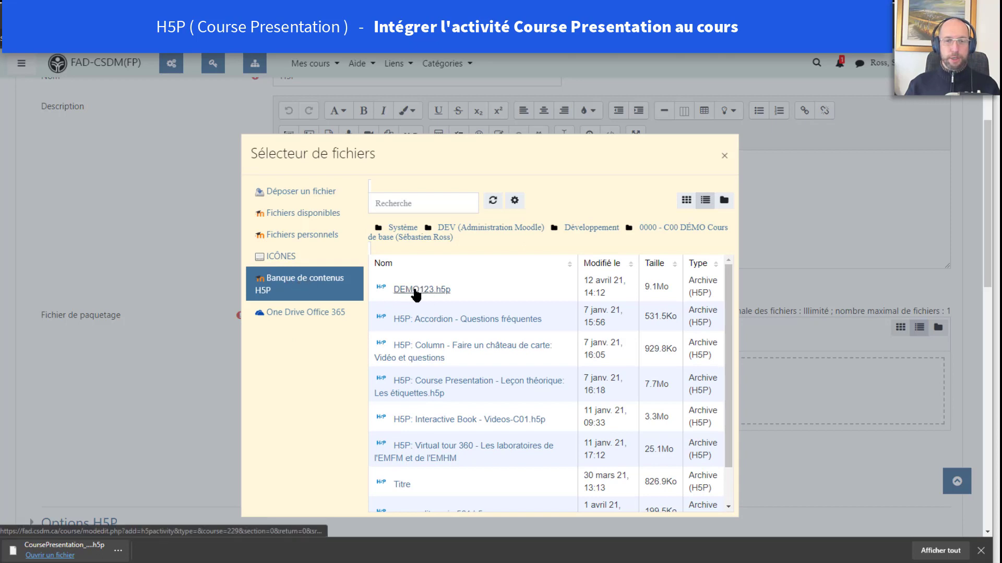
{"action": "left_click", "coordinate": [416, 292]}
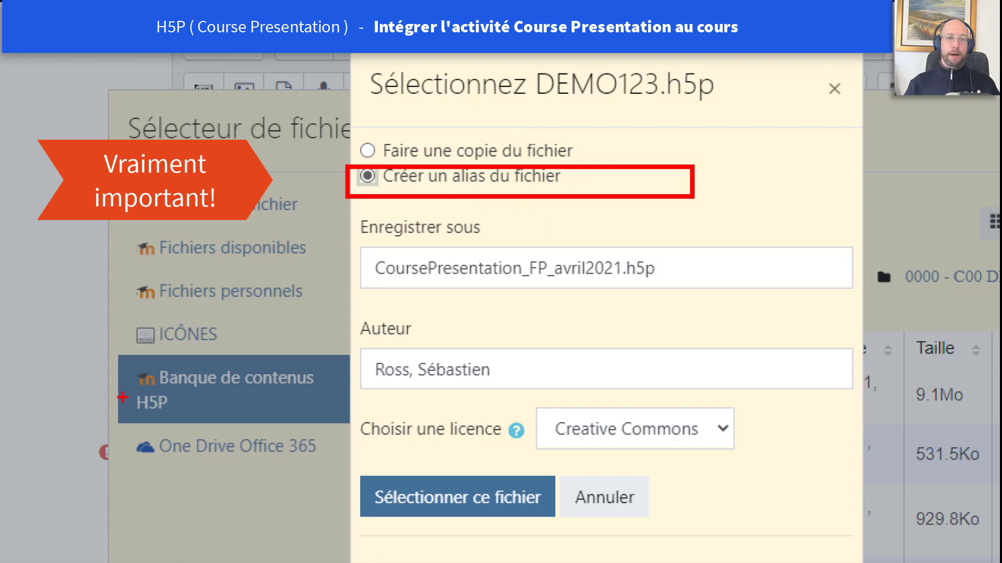
{"action": "mouse_move", "coordinate": [243, 355]}
{"action": "left_mouse_down"}
{"action": "mouse_move", "coordinate": [156, 239]}
{"action": "mouse_move", "coordinate": [50, 235]}
{"action": "mouse_move", "coordinate": [28, 257]}
{"action": "mouse_move", "coordinate": [86, 277]}
{"action": "mouse_move", "coordinate": [245, 388]}
{"action": "mouse_move", "coordinate": [301, 358]}
{"action": "left_mouse_up"}
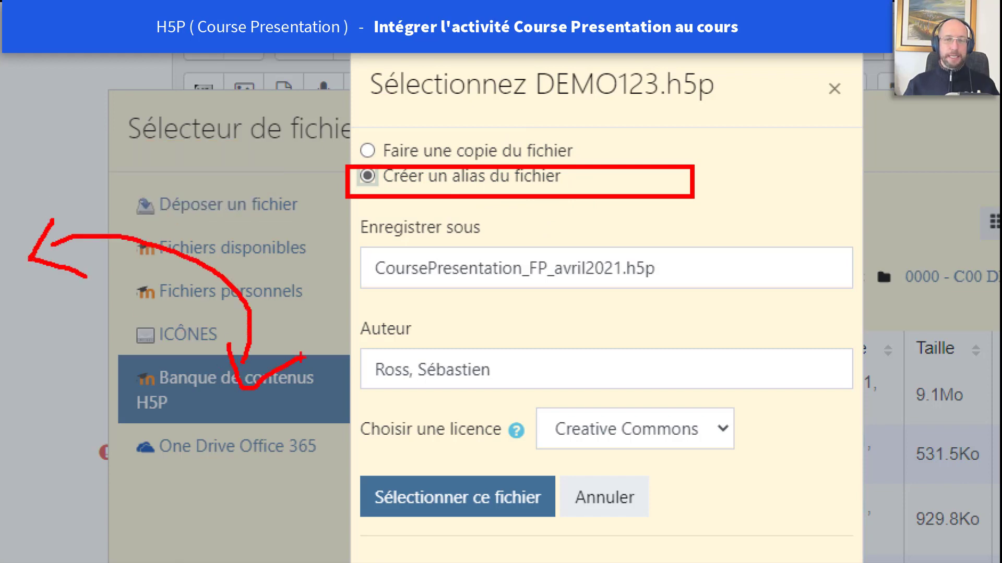
{"action": "key", "text": "Escape"}
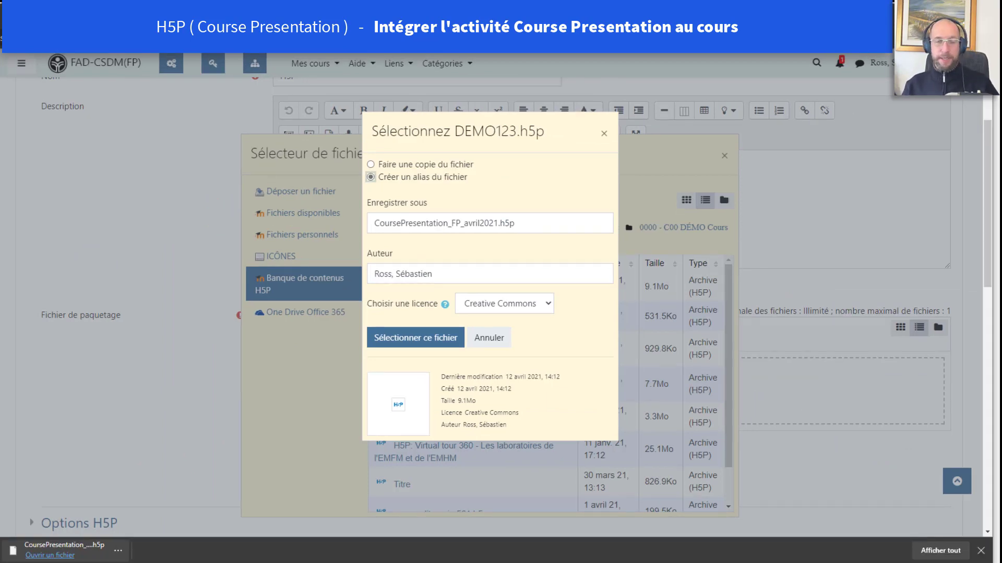
{"action": "left_click", "coordinate": [430, 338]}
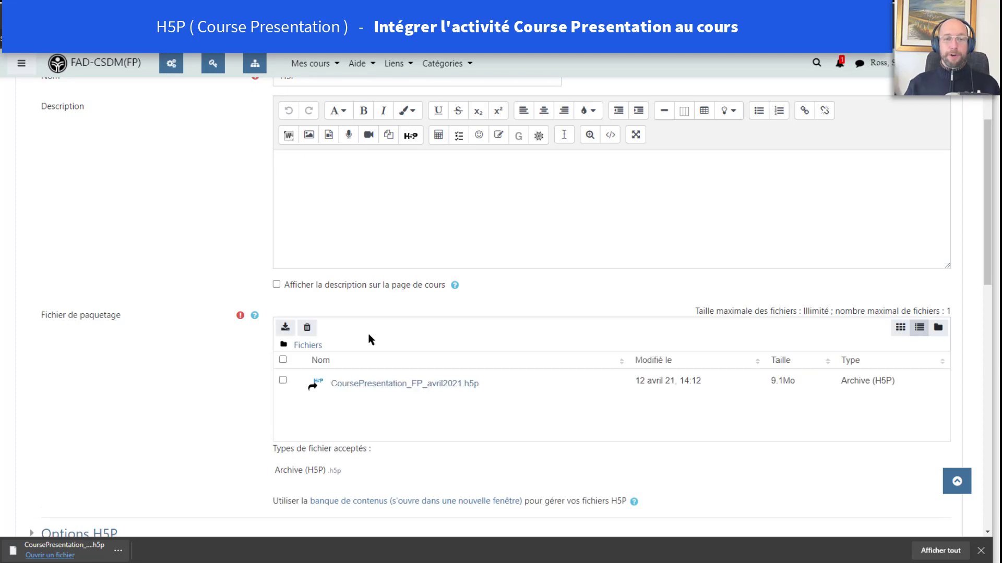
Set the activity's maximum grade to 10 and passing grade to 8, and save it back to the course
{"action": "scroll", "coordinate": [261, 444], "scroll_direction": "down", "scroll_amount": 5}
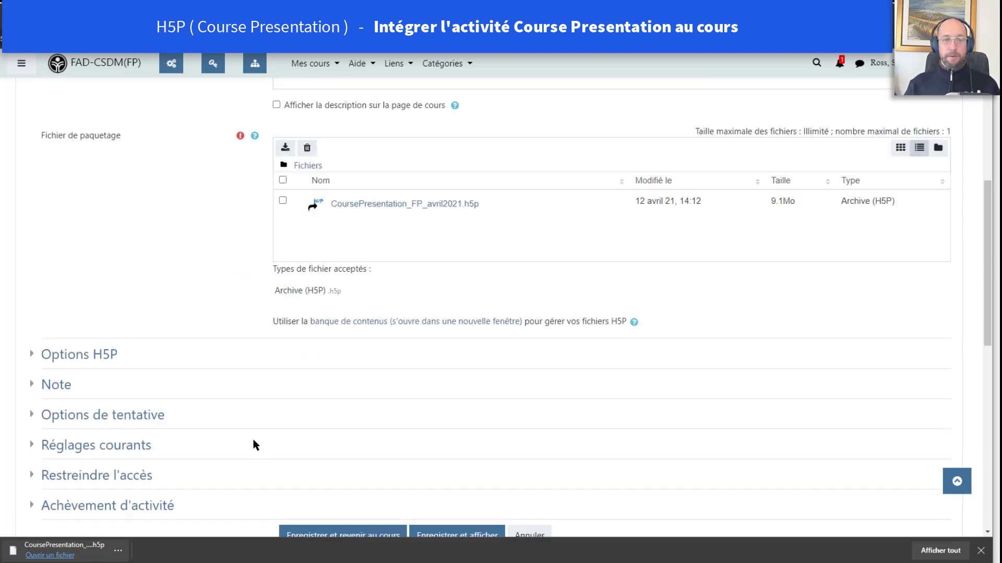
{"action": "left_click", "coordinate": [50, 272]}
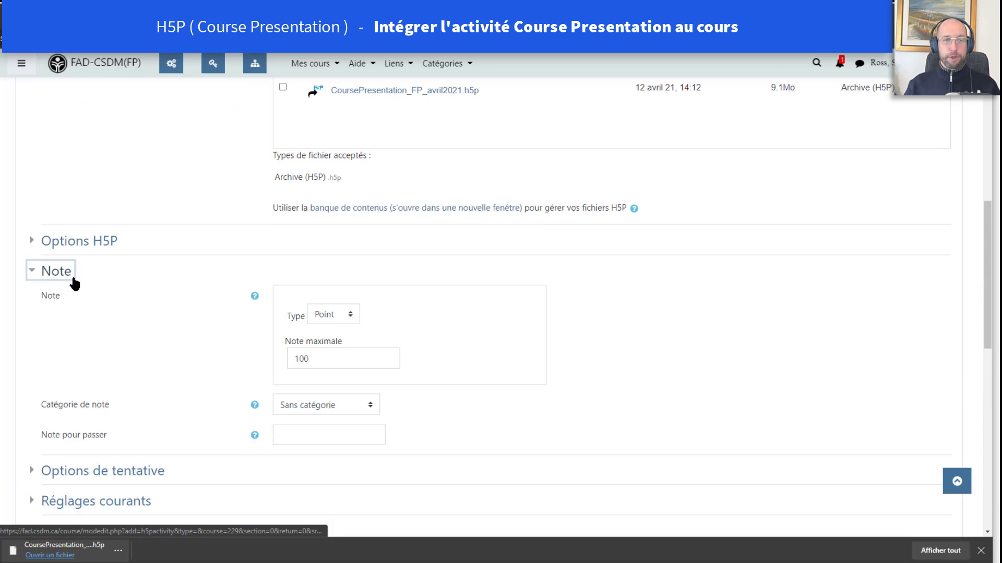
{"action": "left_click_drag", "start_coordinate": [315, 360], "coordinate": [271, 363]}
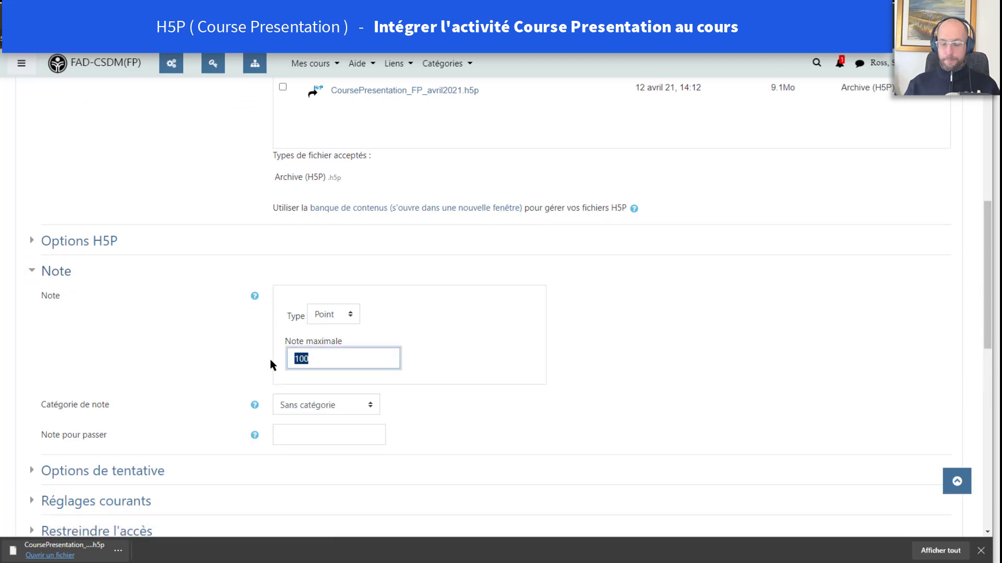
{"action": "type", "text": "10"}
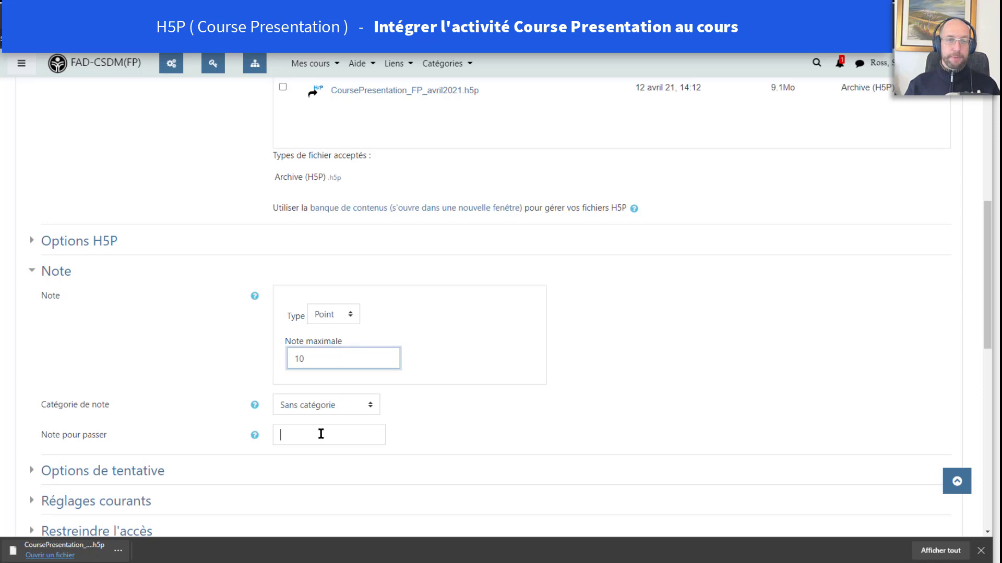
{"action": "left_click", "coordinate": [337, 434]}
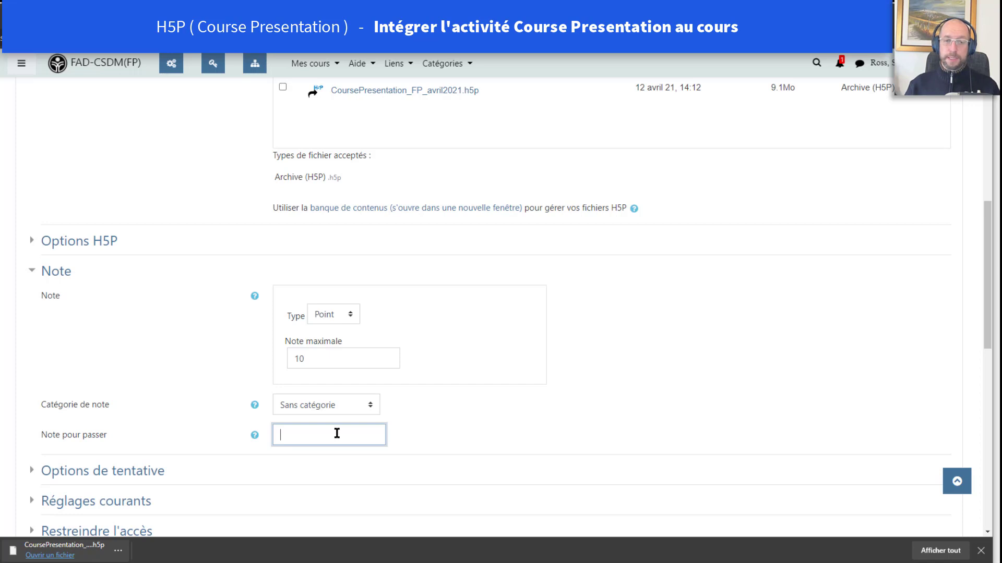
{"action": "scroll", "coordinate": [337, 434], "scroll_direction": "down", "scroll_amount": 3}
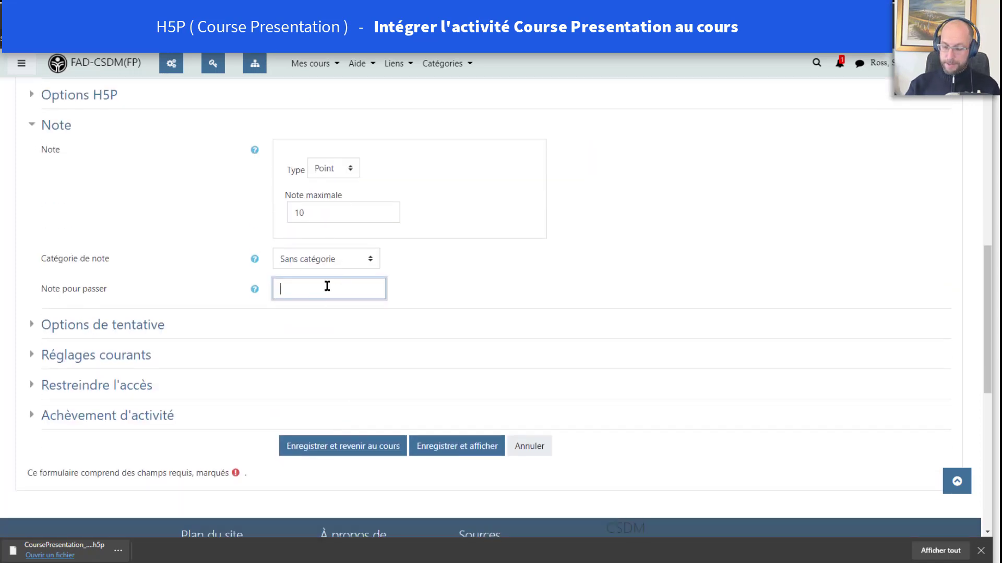
{"action": "type", "text": "8"}
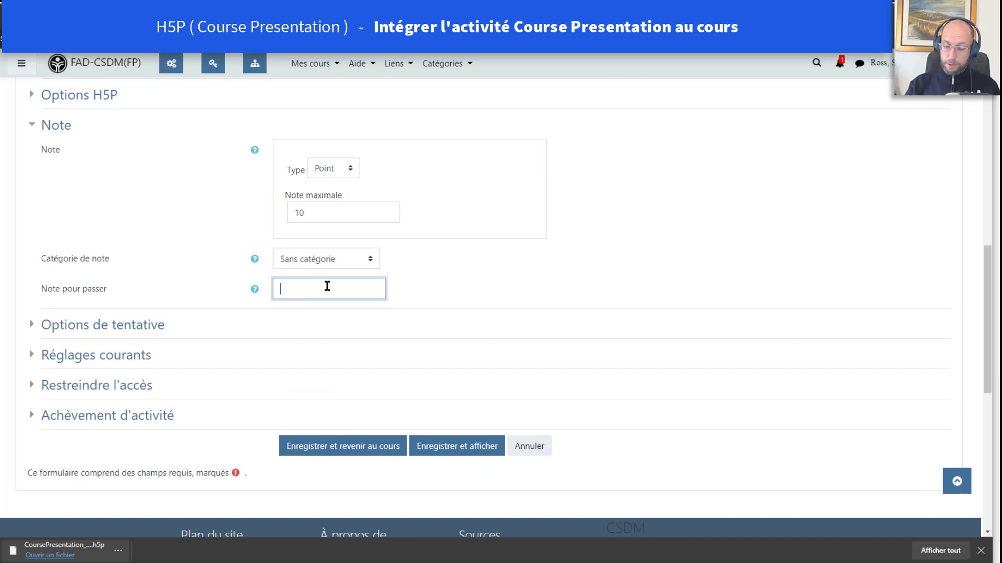
{"action": "type", "text": "7"}
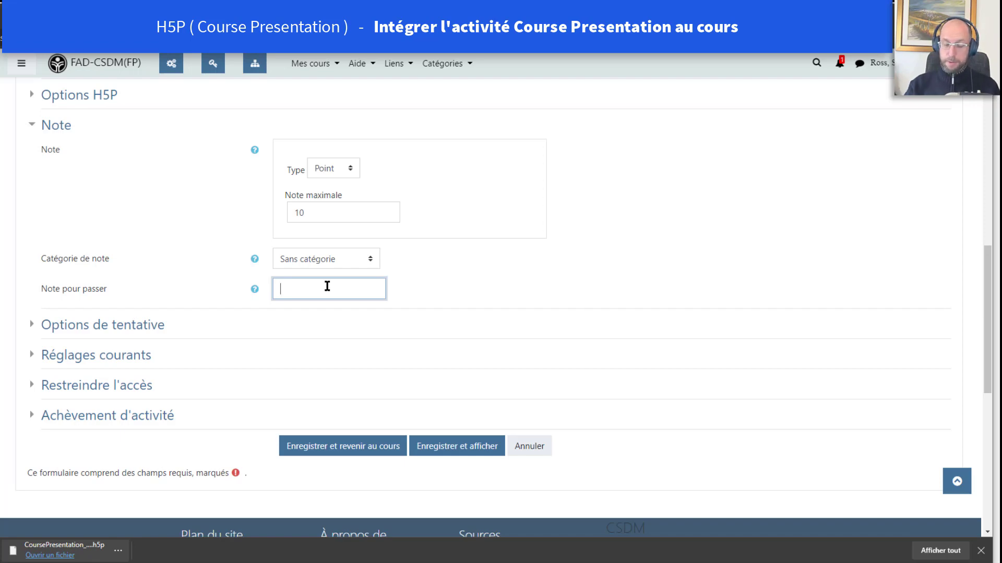
{"action": "type", "text": "8"}
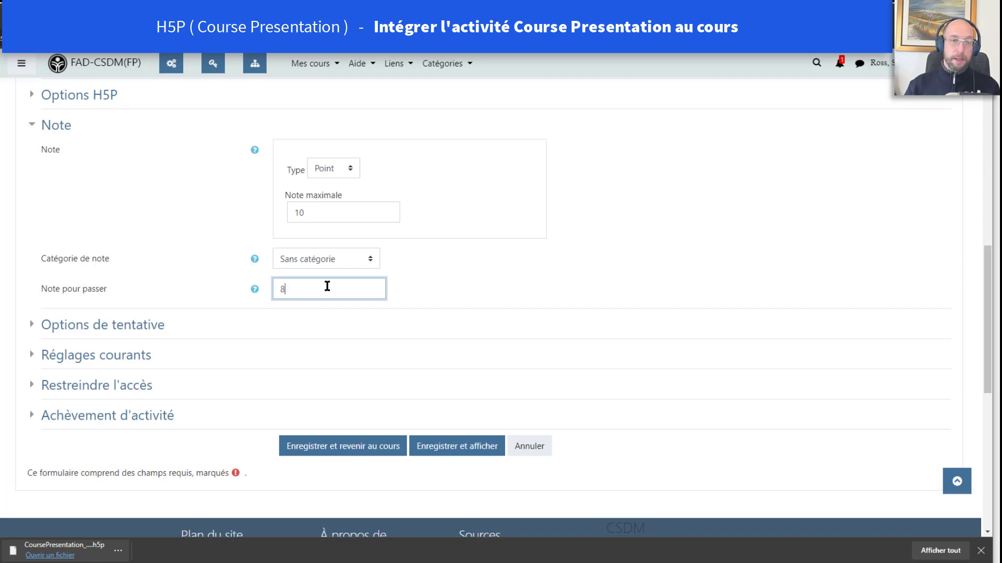
{"action": "left_click", "coordinate": [385, 453]}
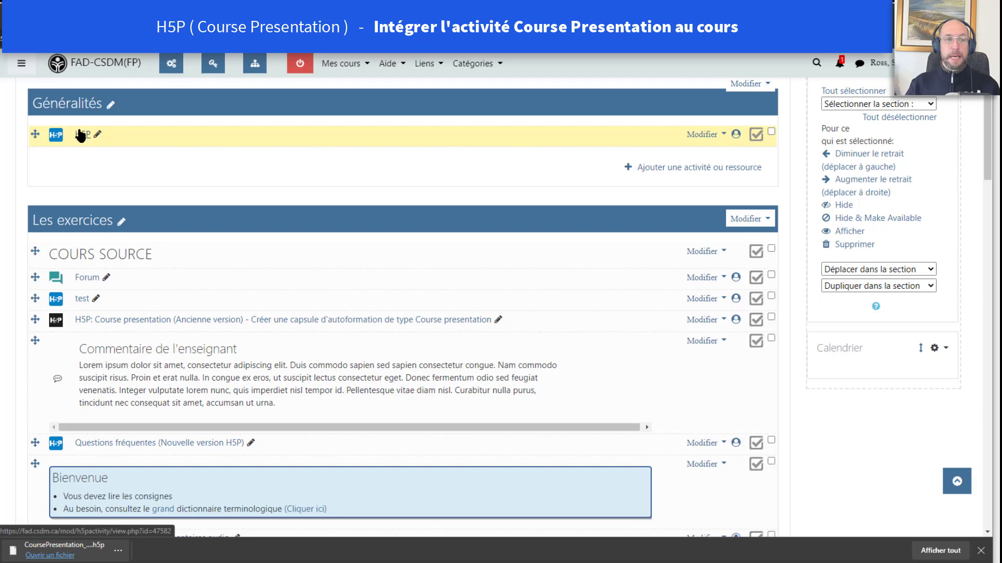
Add a new Page resource to the Généralités section and name it aDasd
{"action": "left_click", "coordinate": [679, 168]}
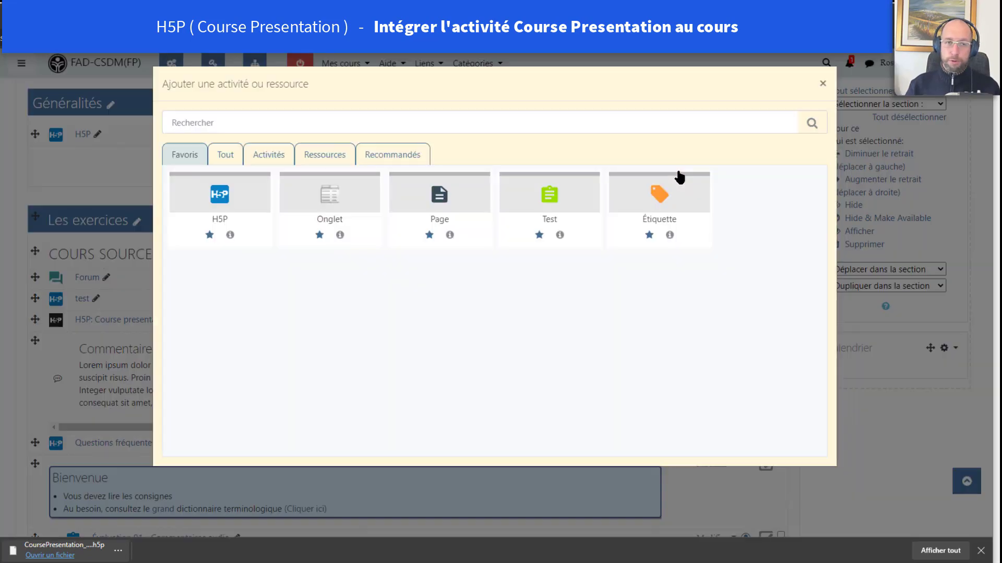
{"action": "left_click", "coordinate": [455, 206]}
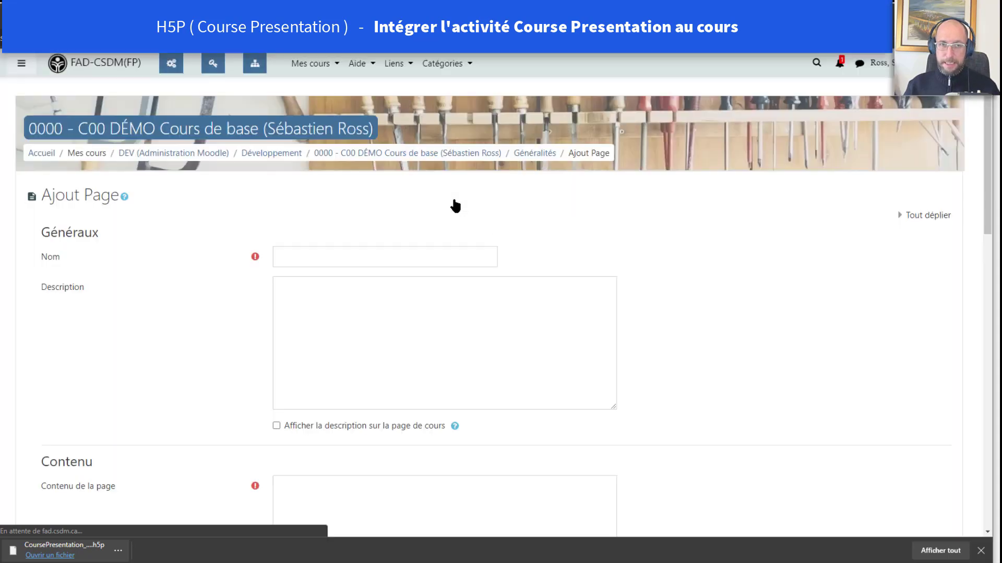
{"action": "left_click", "coordinate": [430, 258]}
{"action": "type", "text": "aDasd"}
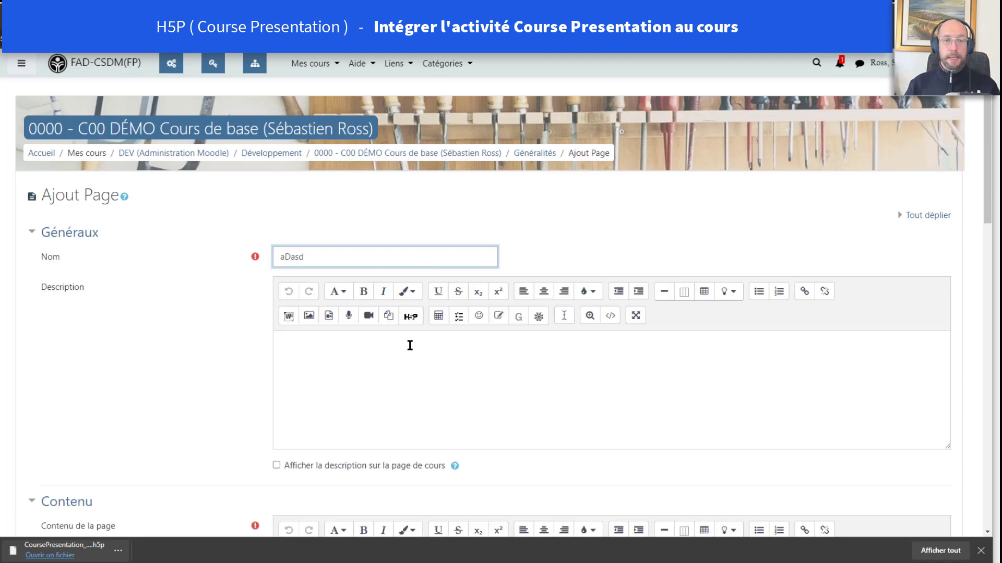
Fill the page content with four lines of sample text: FDfSDFsd, fSDFsd, f and DSF
{"action": "scroll", "coordinate": [411, 334], "scroll_direction": "down", "scroll_amount": 4}
{"action": "left_click", "coordinate": [391, 258]}
{"action": "scroll", "coordinate": [388, 419], "scroll_direction": "down", "scroll_amount": 2}
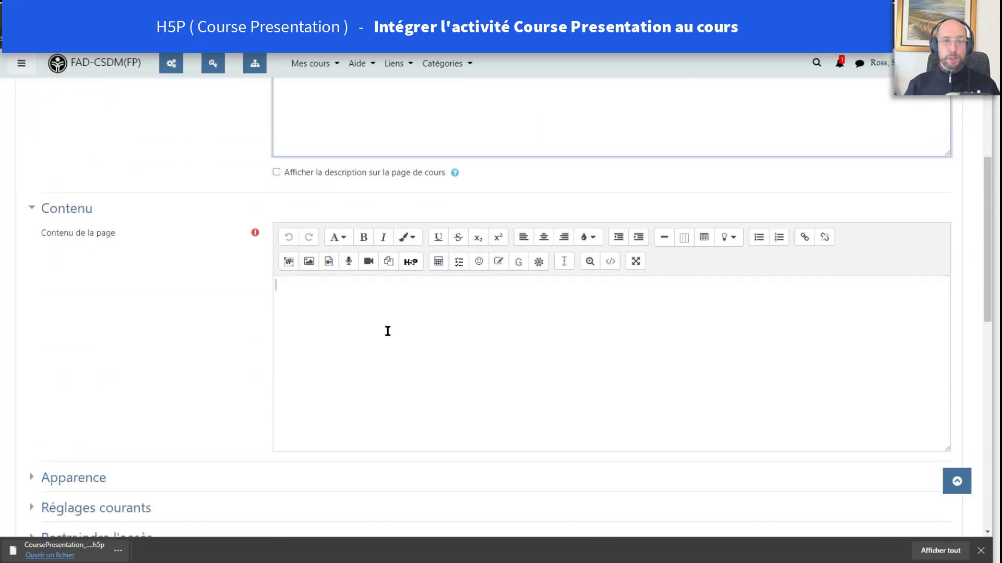
{"action": "left_click", "coordinate": [387, 331]}
{"action": "type", "text": "FDfSDFsd"}
{"action": "key", "text": "Return"}
{"action": "type", "text": "fSDFsd"}
{"action": "key", "text": "Return"}
{"action": "type", "text": "f"}
{"action": "key", "text": "Return"}
{"action": "type", "text": "DSF"}
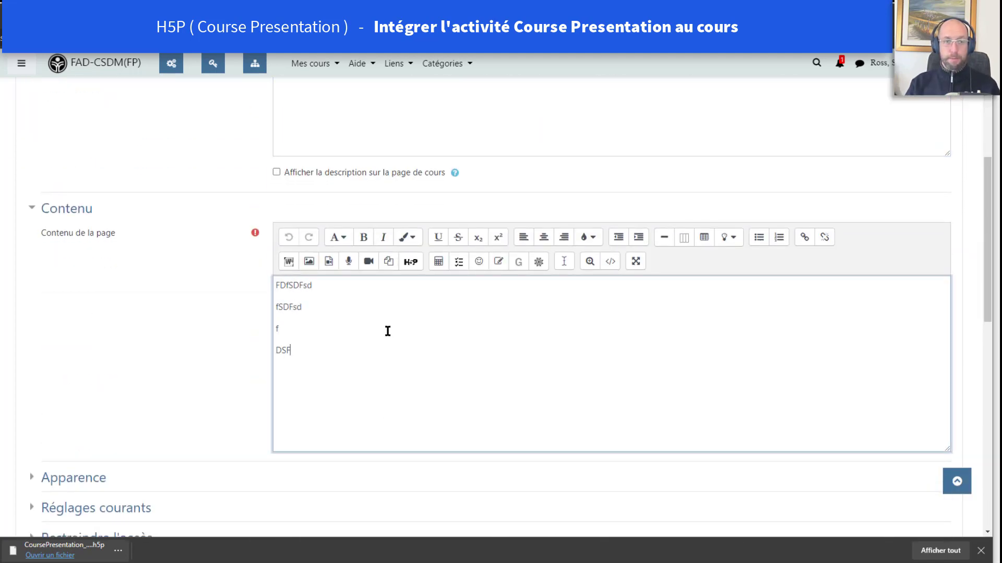
{"action": "key", "text": "Return"}
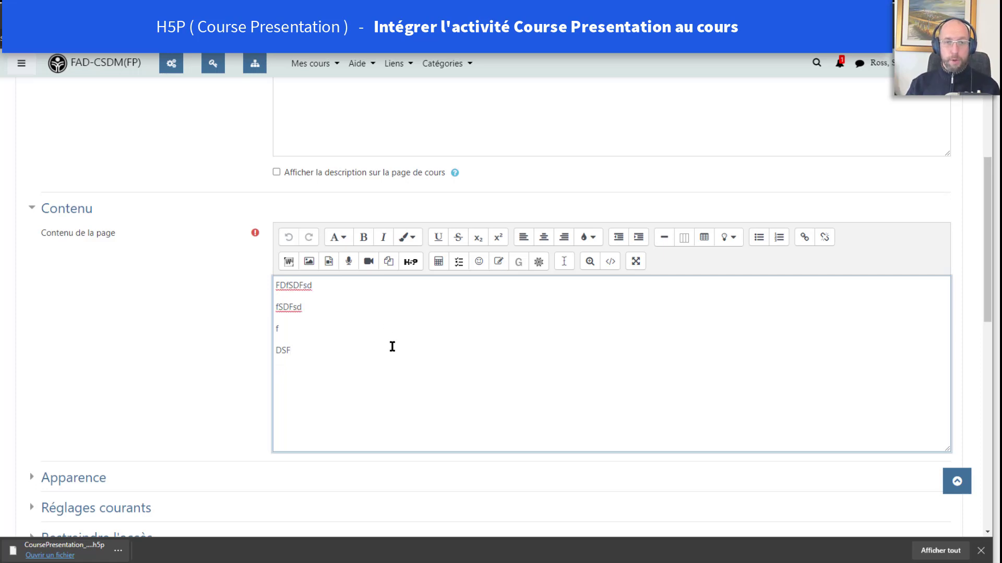
Embed DEMO123.h5p from the H5P content bank below the page's sample text, and save and display the page
{"action": "left_click", "coordinate": [410, 262]}
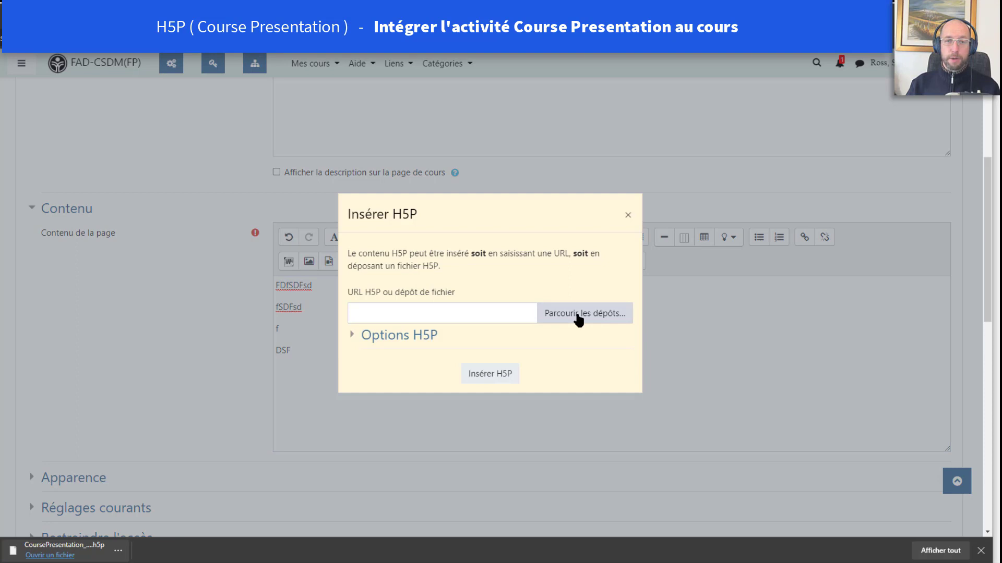
{"action": "left_click", "coordinate": [579, 315]}
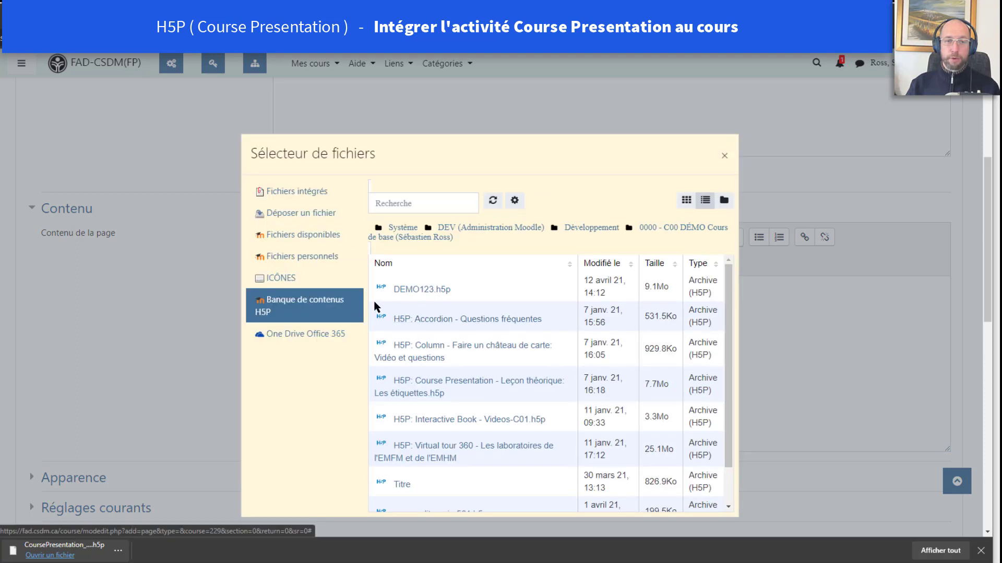
{"action": "left_click", "coordinate": [418, 289]}
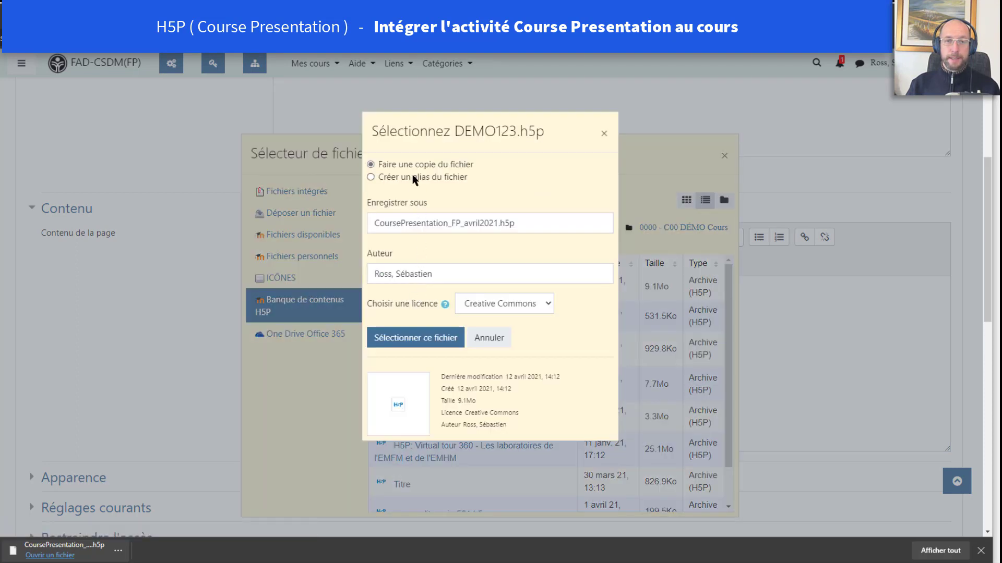
{"action": "left_click", "coordinate": [447, 340]}
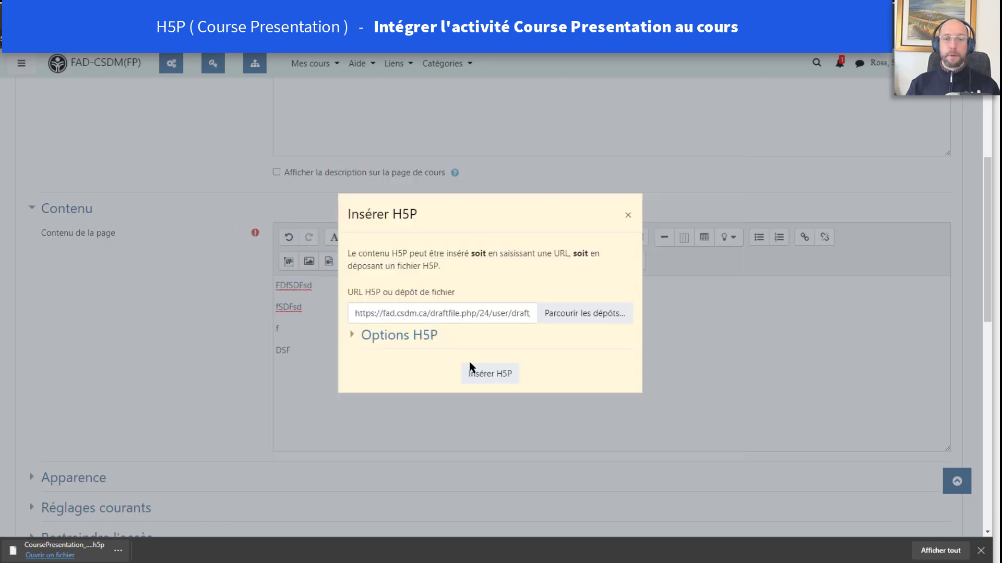
{"action": "left_click", "coordinate": [485, 373]}
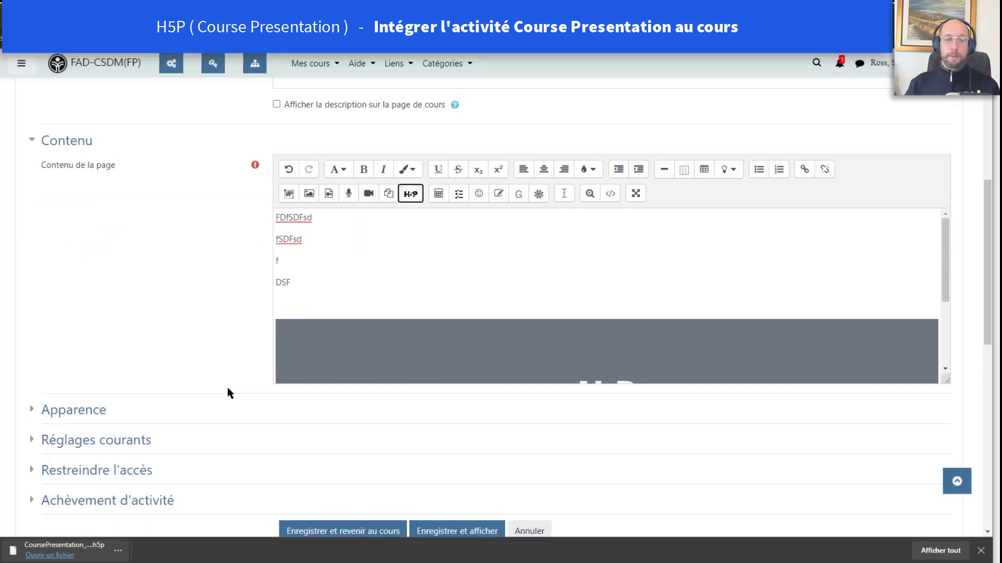
{"action": "scroll", "coordinate": [227, 387], "scroll_direction": "down", "scroll_amount": 4}
{"action": "left_click", "coordinate": [443, 312]}
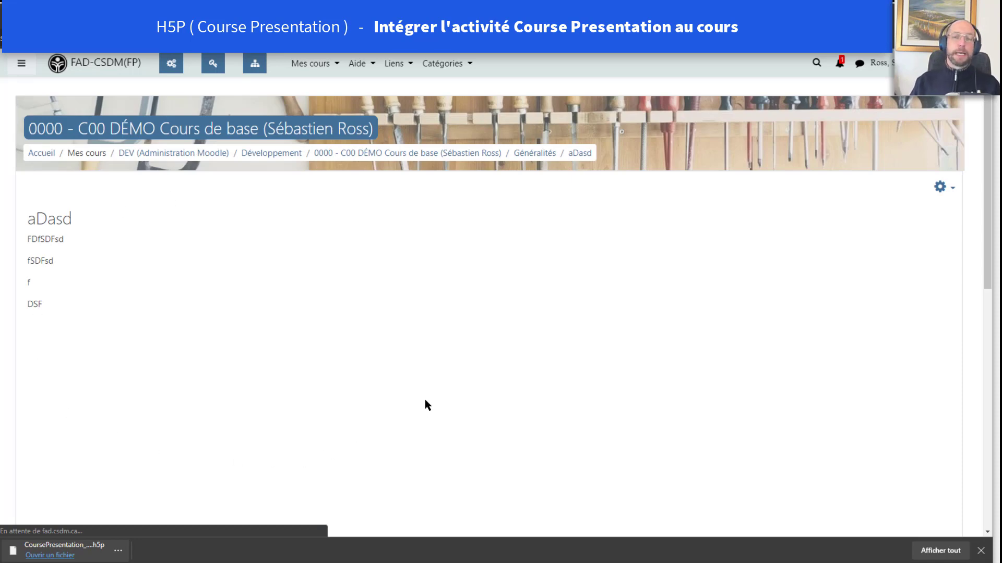
Review the presentation embedded in the aDasd page, checking slide 5 and the Vidéo slide 6
{"action": "scroll", "coordinate": [412, 422], "scroll_direction": "down", "scroll_amount": 5}
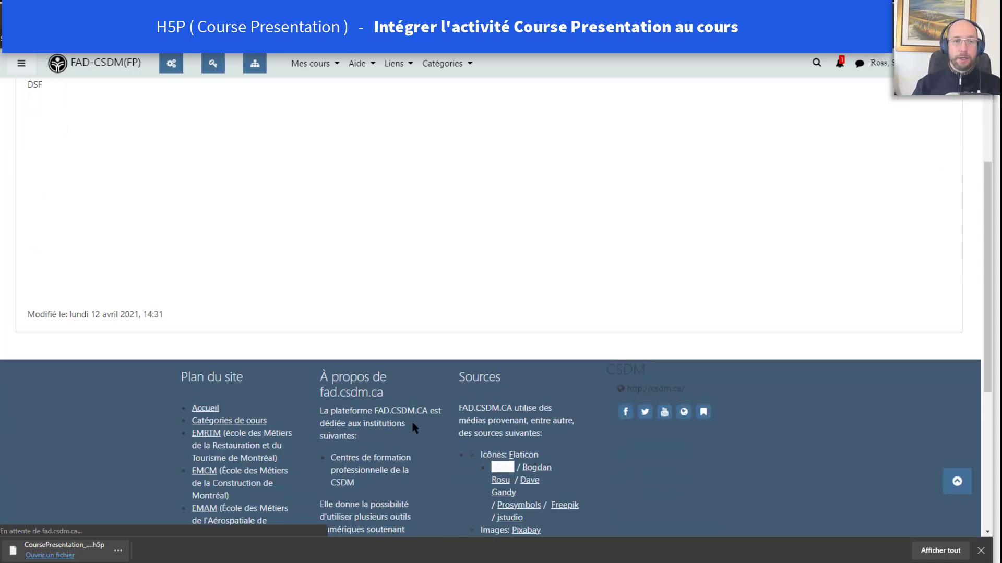
{"action": "scroll", "coordinate": [412, 422], "scroll_direction": "up", "scroll_amount": 4}
{"action": "scroll", "coordinate": [412, 421], "scroll_direction": "up", "scroll_amount": 1}
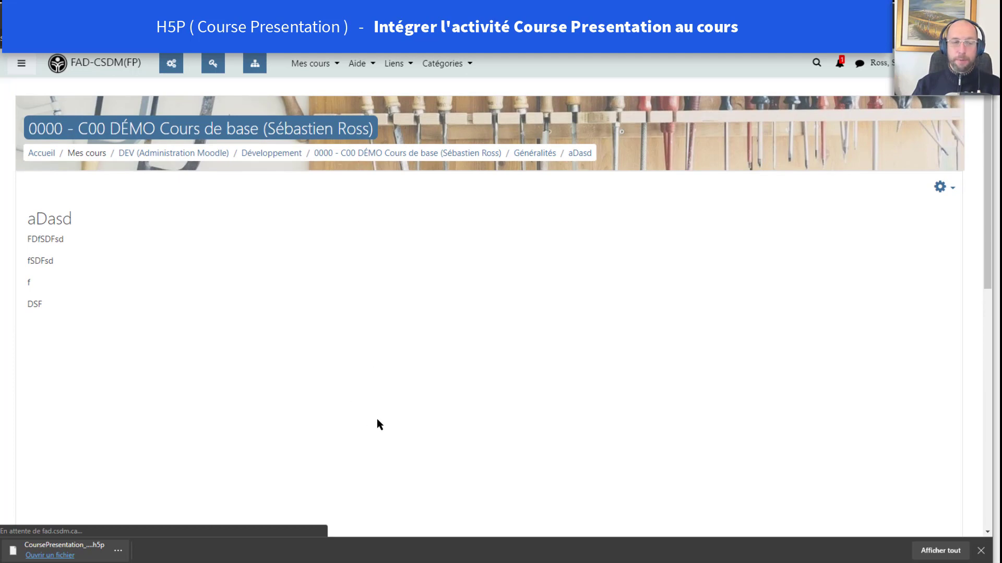
{"action": "scroll", "coordinate": [379, 423], "scroll_direction": "down", "scroll_amount": 2}
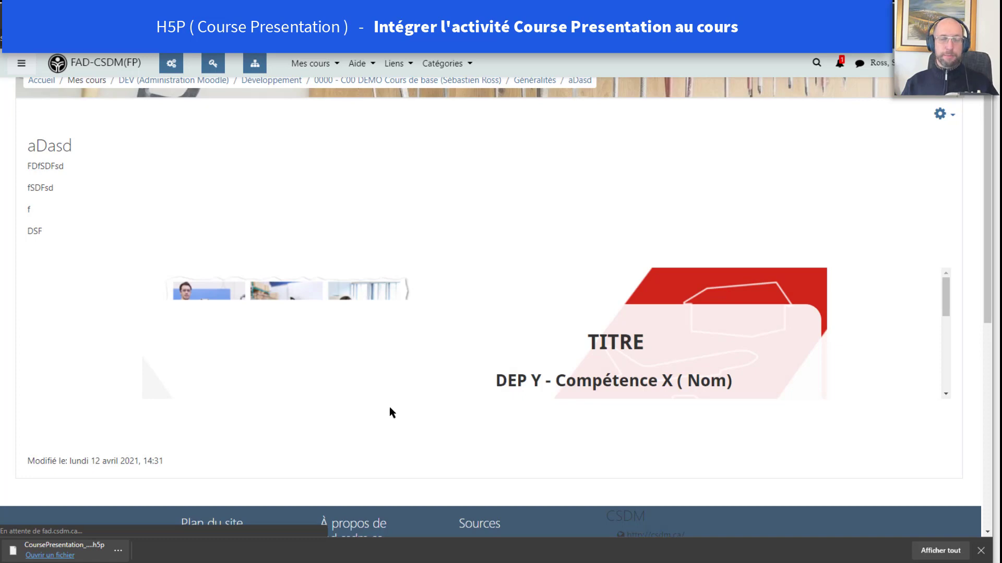
{"action": "scroll", "coordinate": [543, 400], "scroll_direction": "down", "scroll_amount": 4}
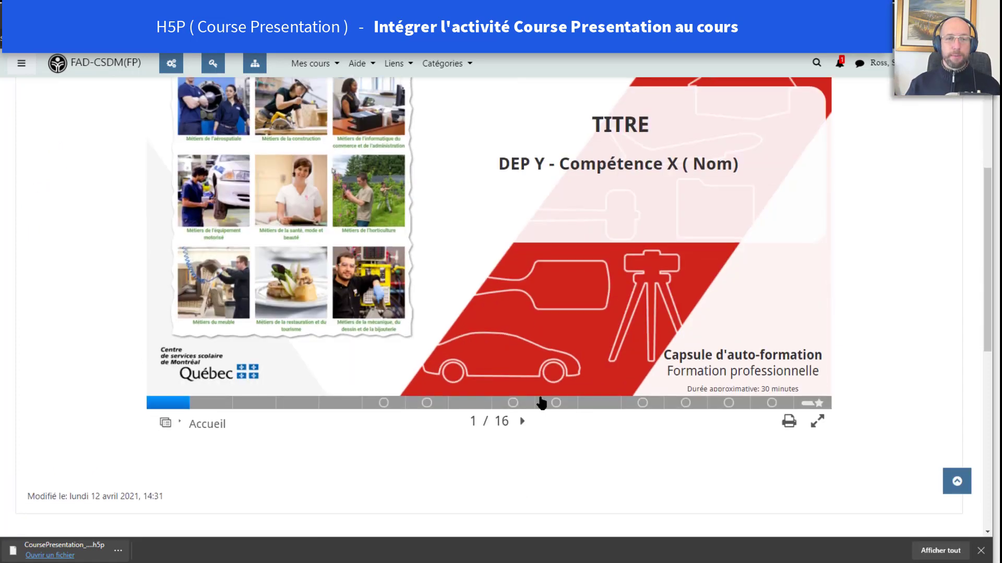
{"action": "left_click", "coordinate": [343, 403]}
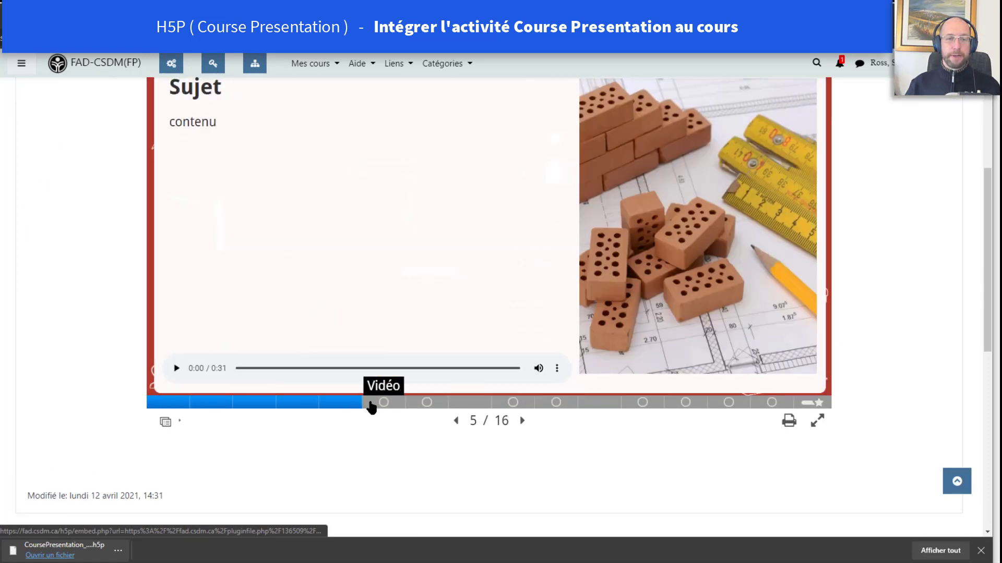
{"action": "left_click", "coordinate": [395, 405]}
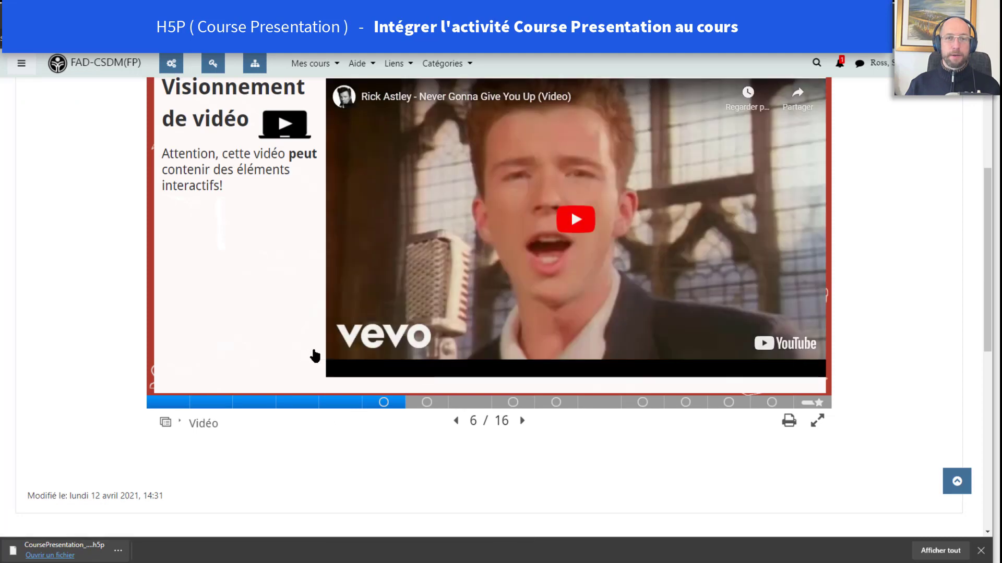
{"action": "scroll", "coordinate": [313, 351], "scroll_direction": "up", "scroll_amount": 2}
{"action": "scroll", "coordinate": [312, 349], "scroll_direction": "up", "scroll_amount": 2}
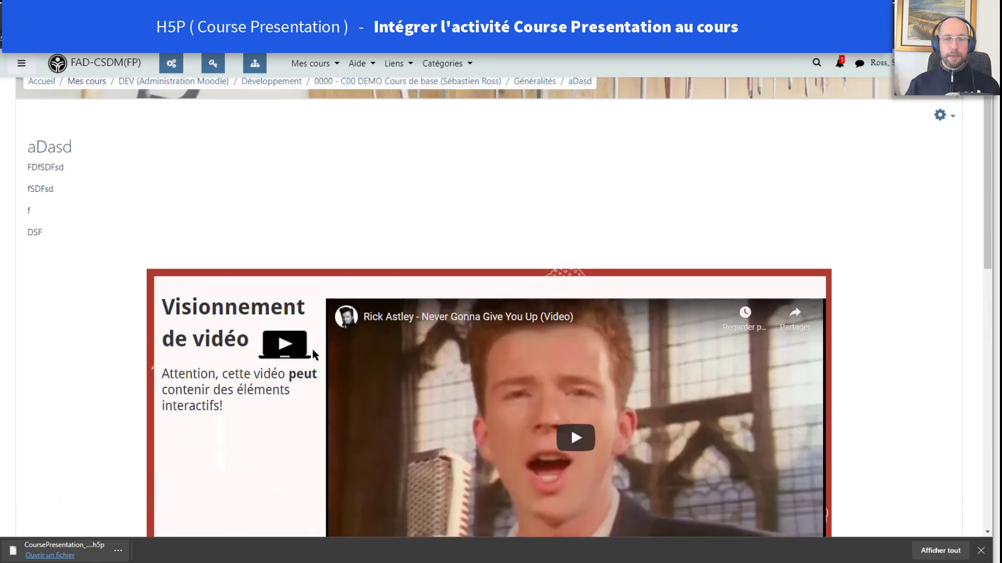